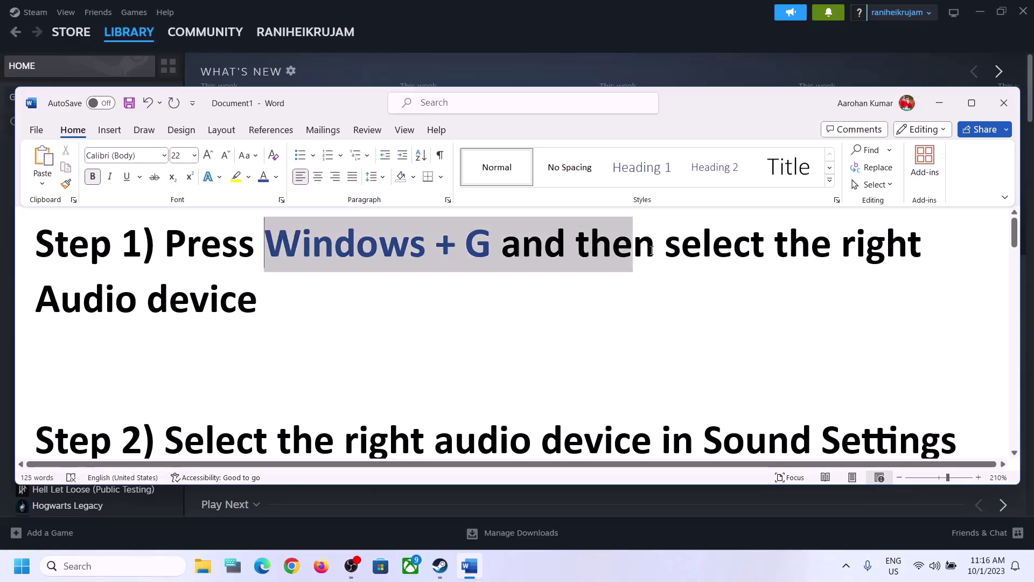
Step: Open the Xbox Game Bar over Steam and set the Windows default output to Speakers (Realtek(R) Audio)
click(940, 105)
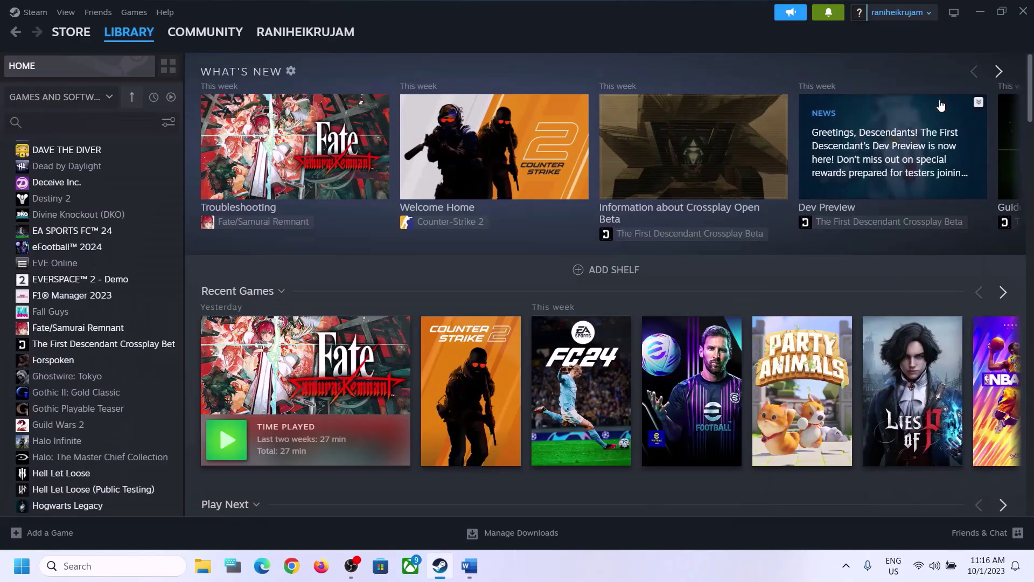
key(super+g)
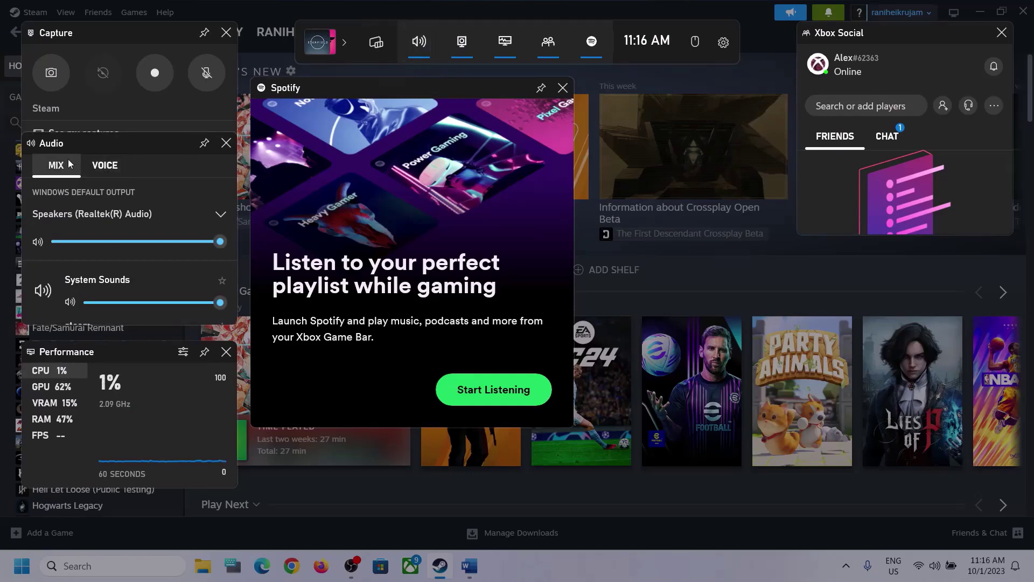
click(221, 216)
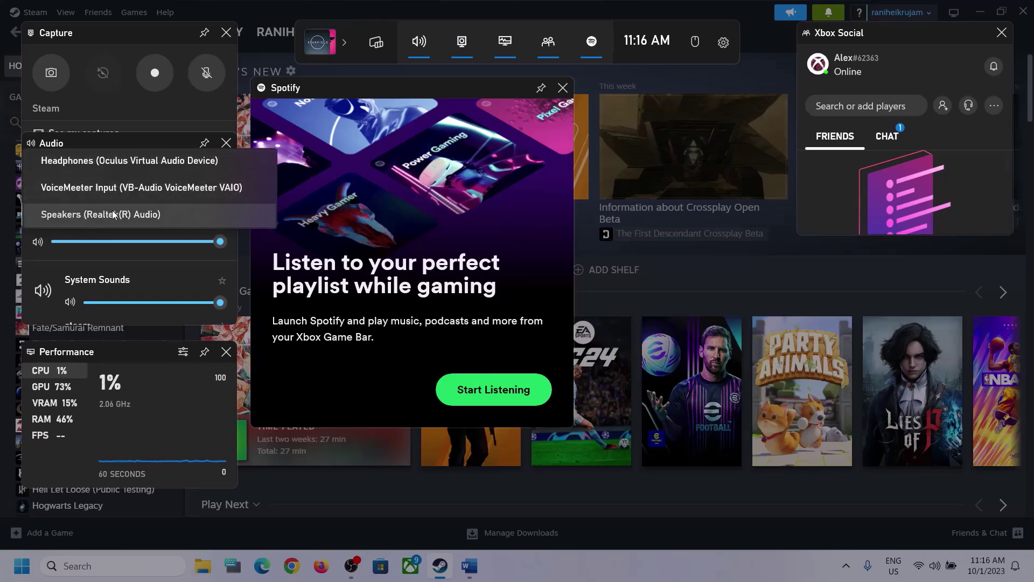
click(147, 215)
scroll(158, 264, down, 1)
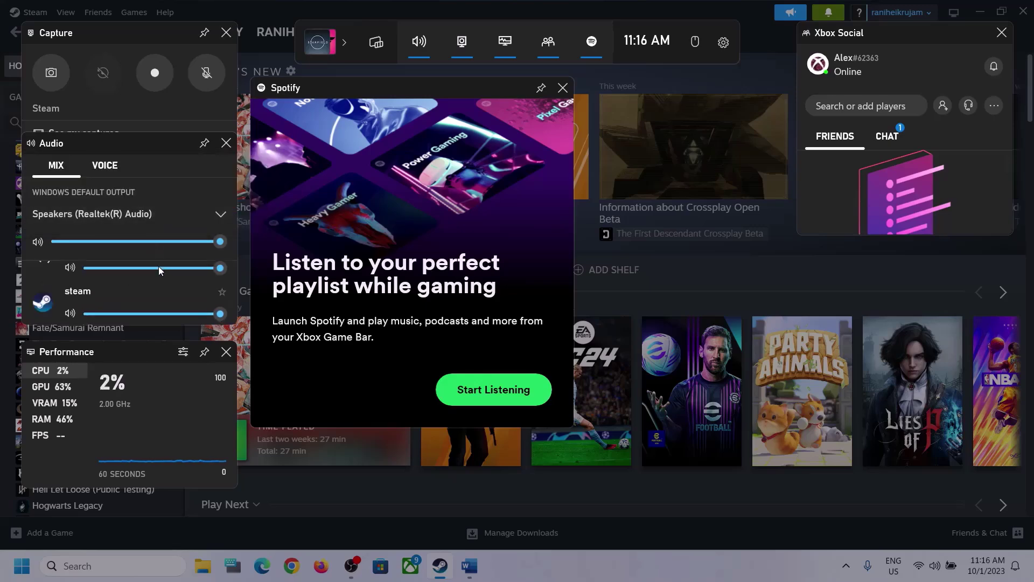
scroll(139, 287, down, 1)
scroll(171, 293, up, 1)
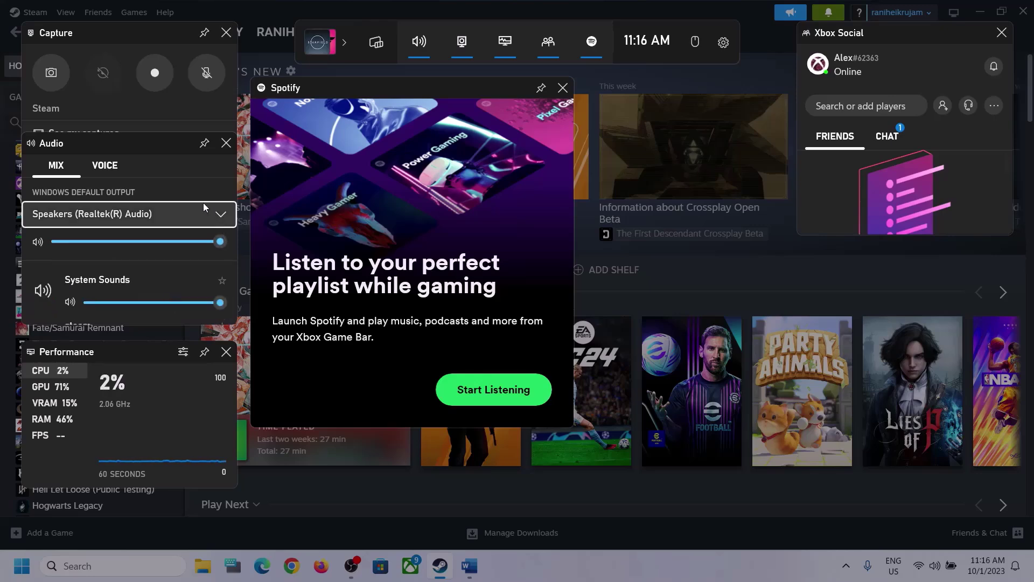
Step: Show the Game Bar's voice audio settings and check the available Windows default input devices
click(102, 169)
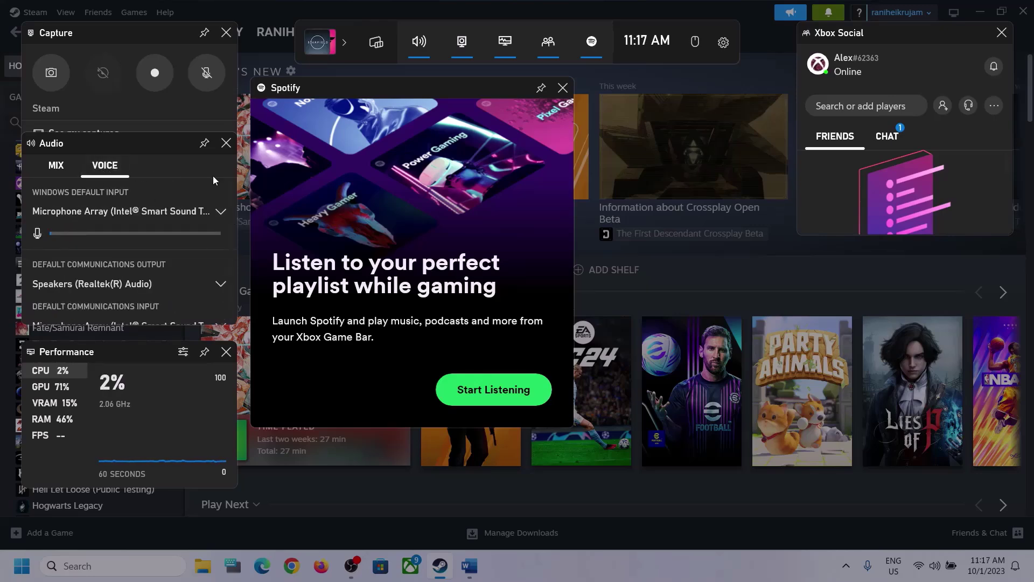
click(218, 212)
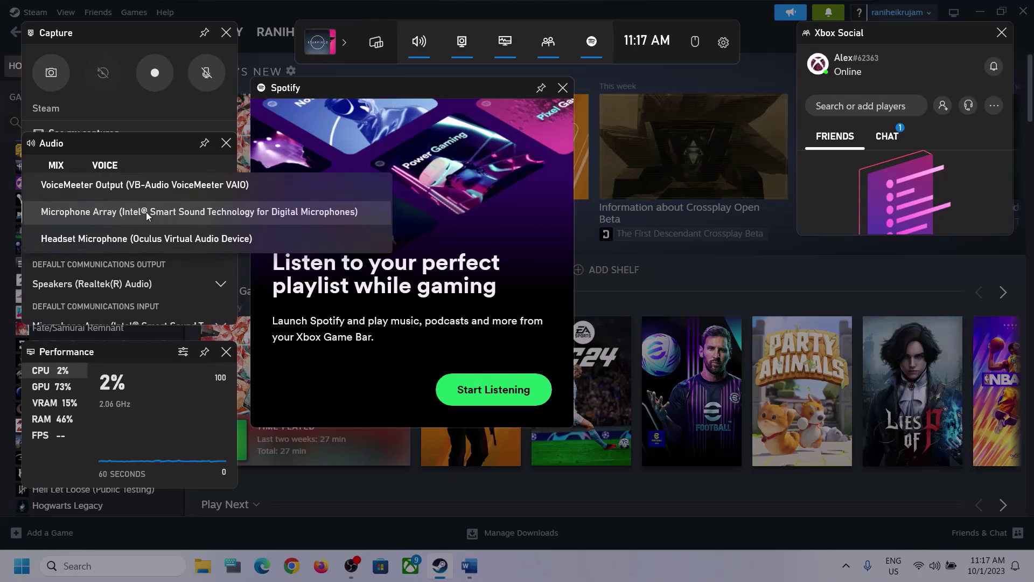
click(152, 146)
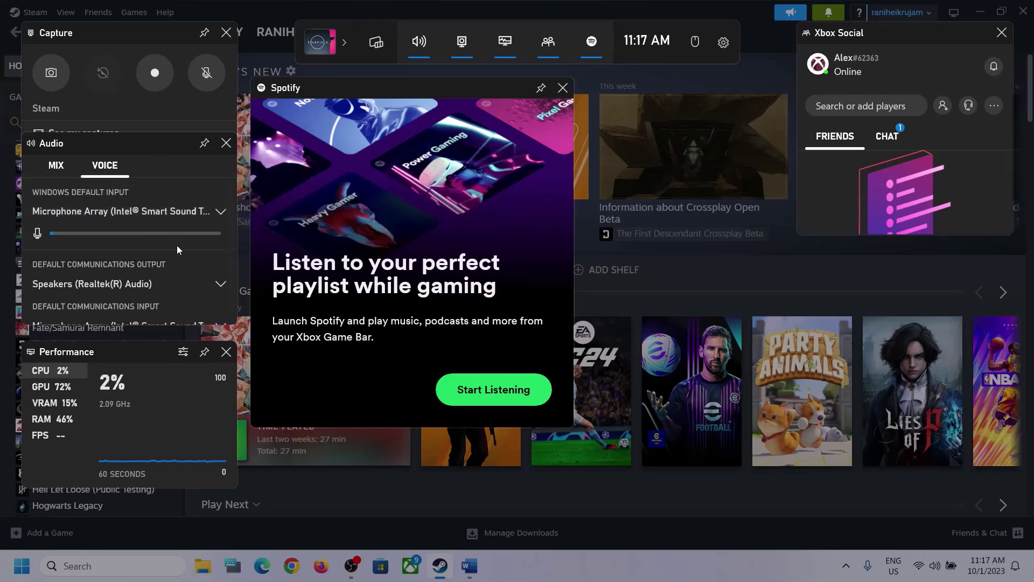
Step: Set the default communications output to Speakers (Realtek(R) Audio), check the communications input choices, and close the Game Bar
scroll(176, 253, down, 1)
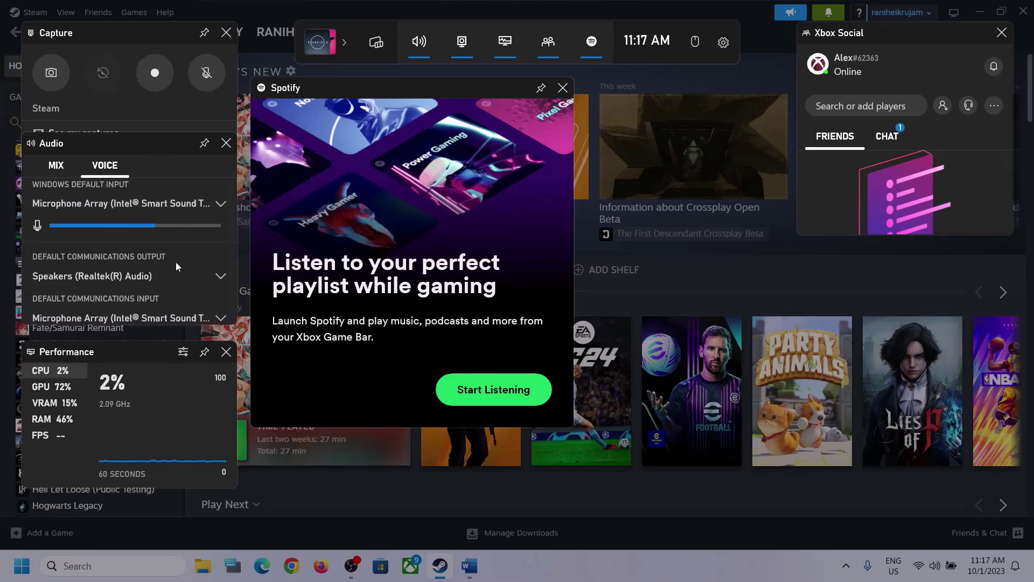
click(221, 267)
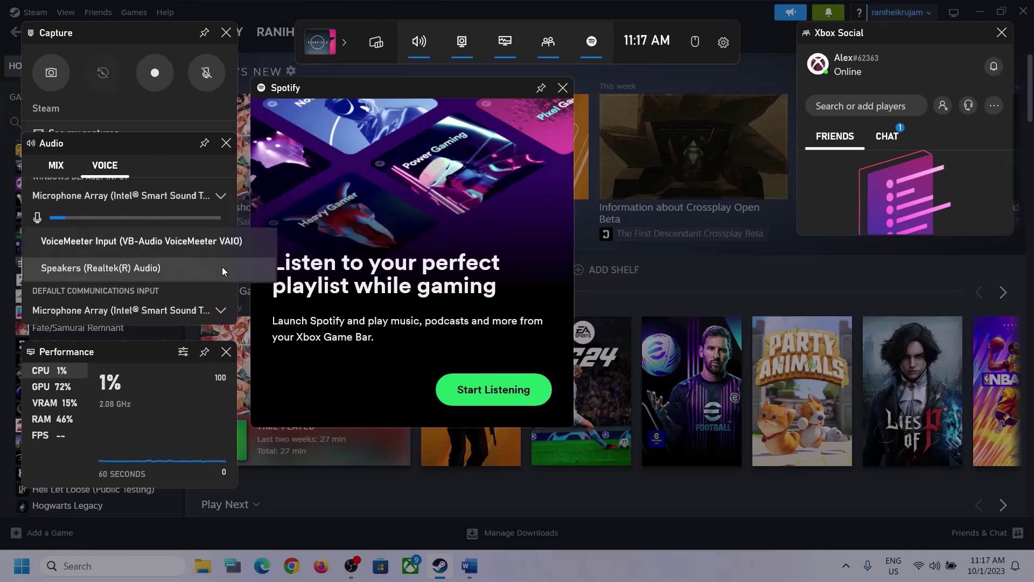
click(168, 269)
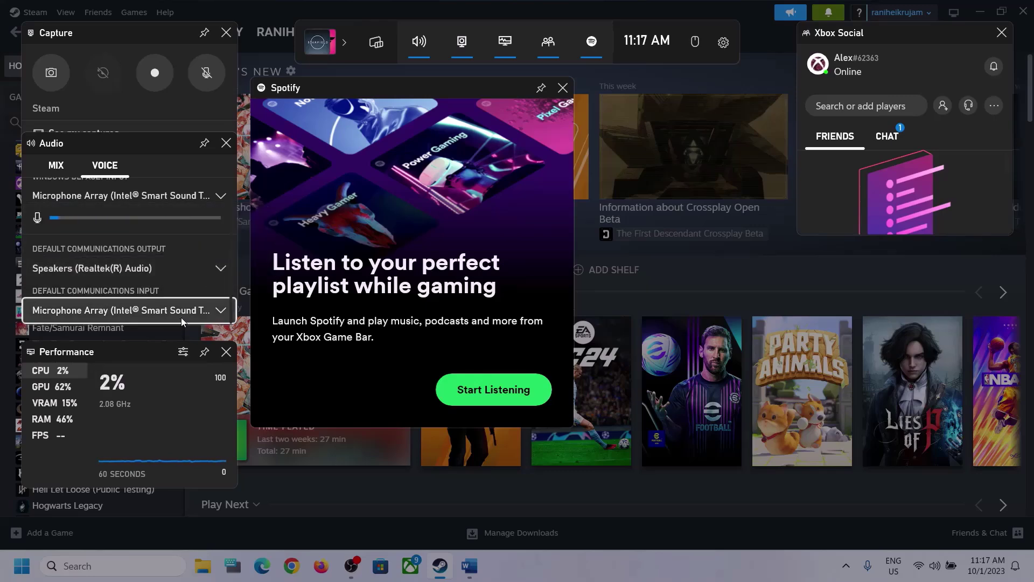
click(213, 313)
click(214, 231)
click(597, 160)
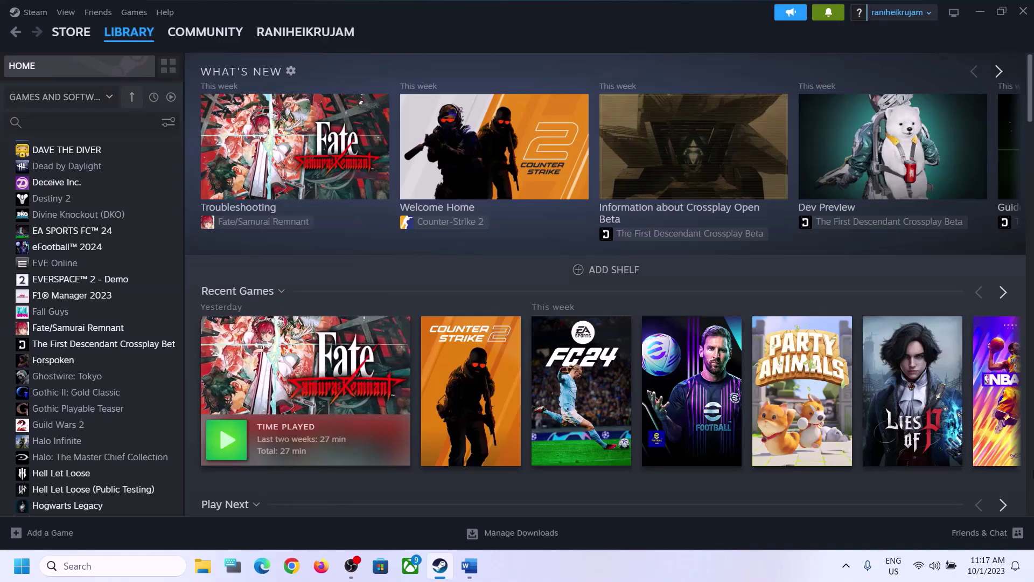
Step: Switch to the Word document, highlight the Step 2 instruction about selecting the right audio device, and minimize the document
click(466, 565)
scroll(287, 358, down, 2)
scroll(304, 355, up, 1)
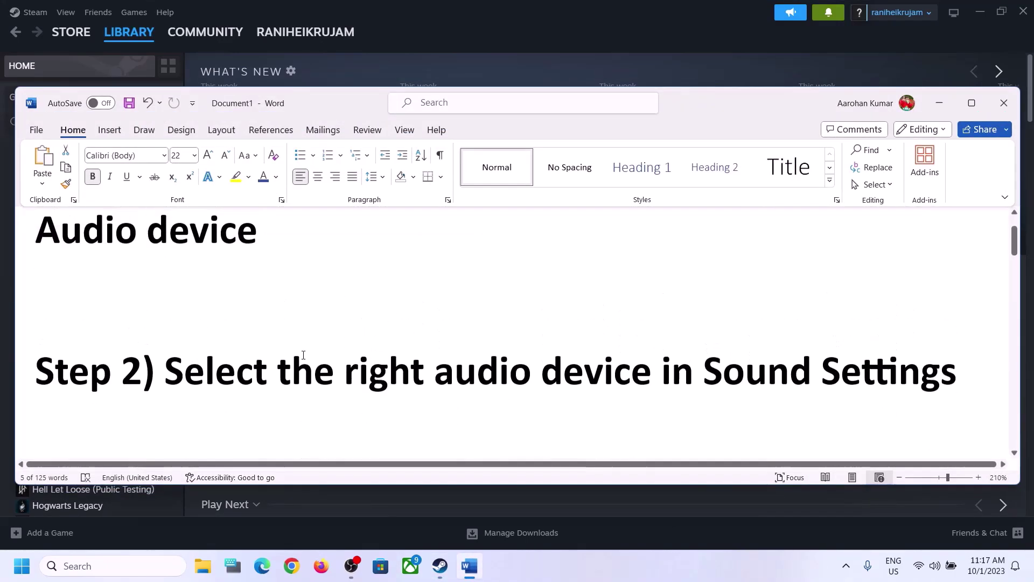
drag(167, 372, 821, 372)
click(940, 102)
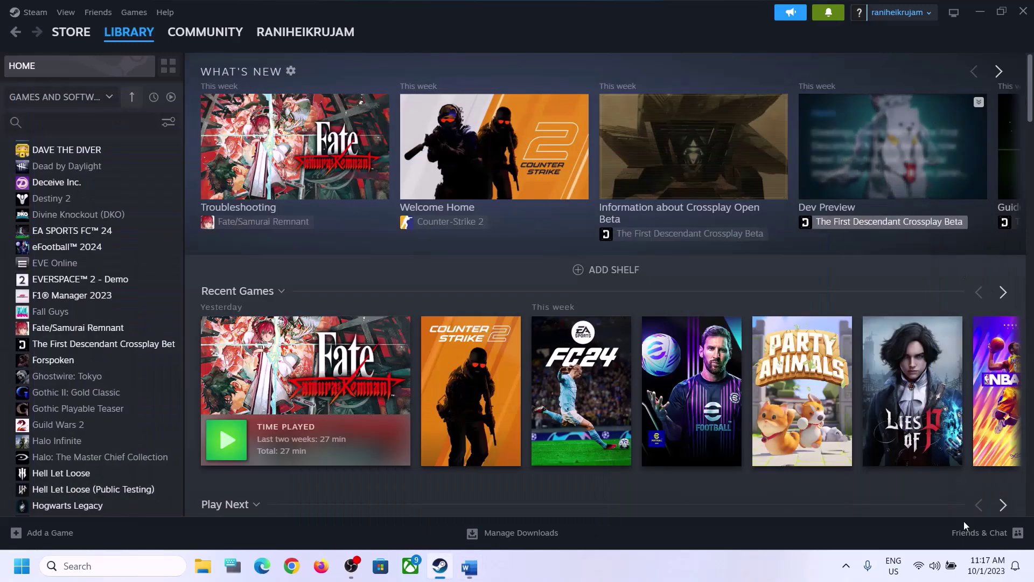
Step: Review the output devices, spatial sound and volume mixer in the Windows quick sound output settings
click(936, 567)
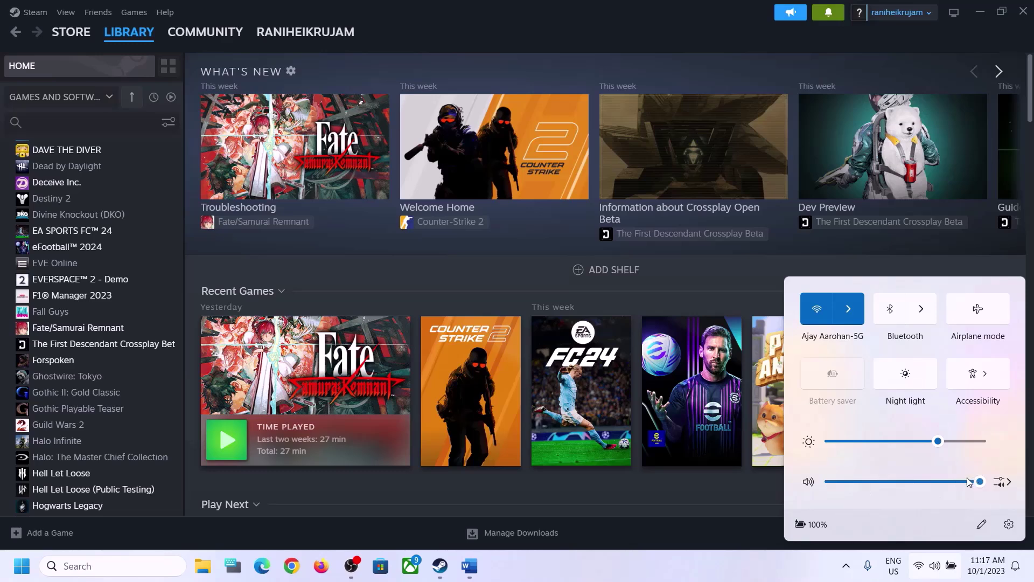
click(1009, 485)
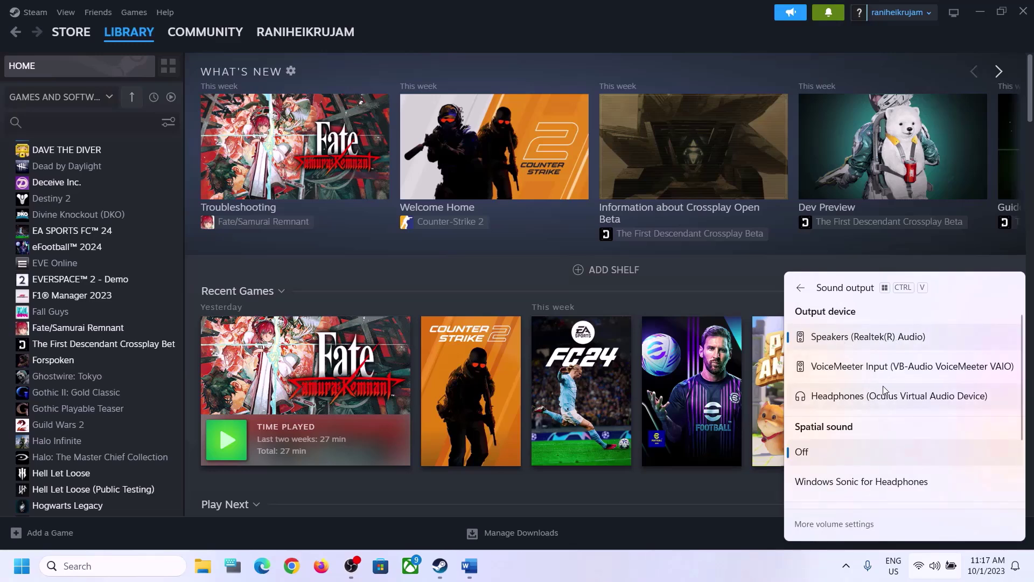
scroll(884, 381, down, 3)
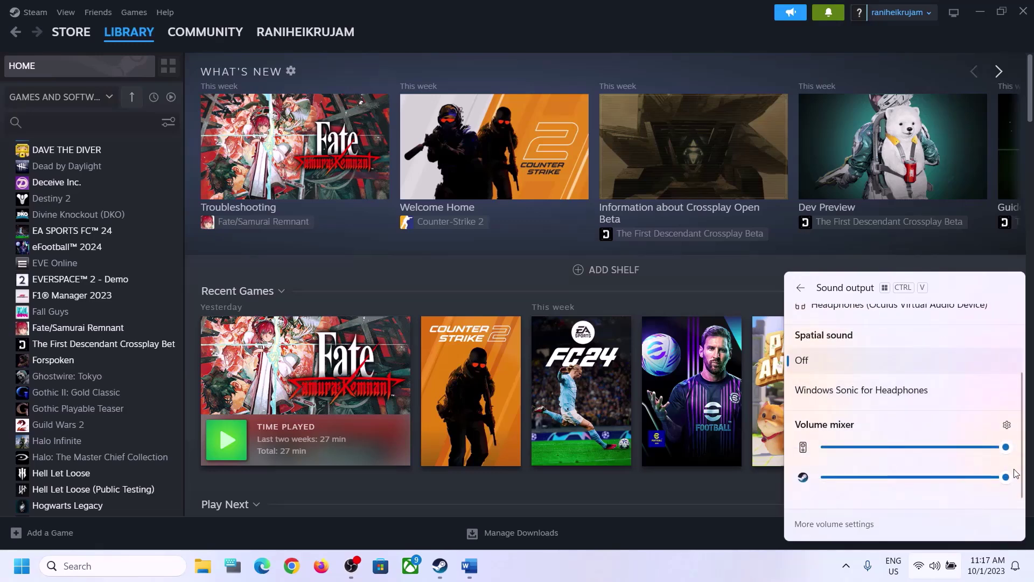
click(810, 564)
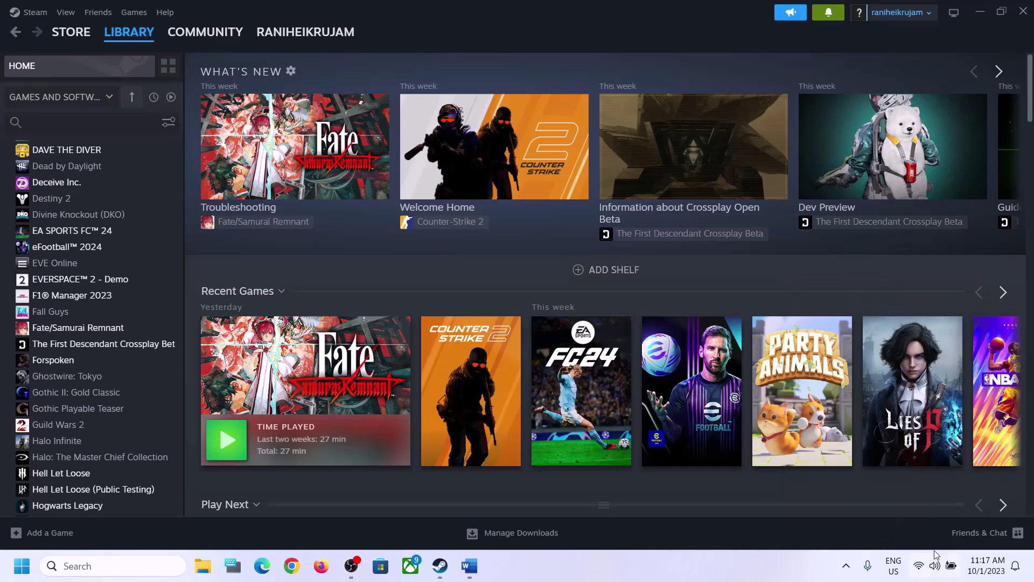
Step: Open the Windows Sound settings and review the output and input devices down to the advanced options
right_click(936, 572)
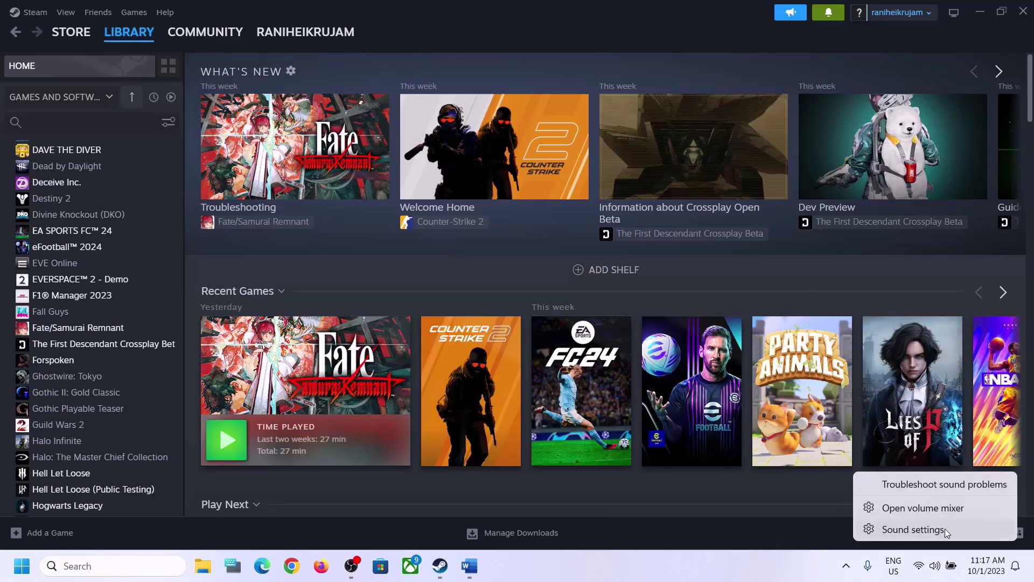
click(919, 529)
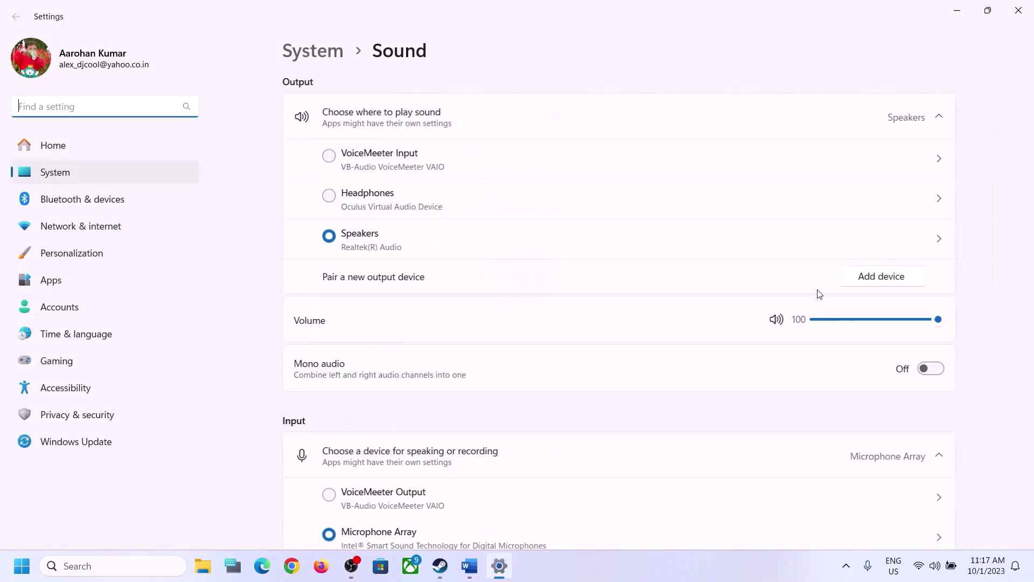
click(938, 116)
click(938, 116)
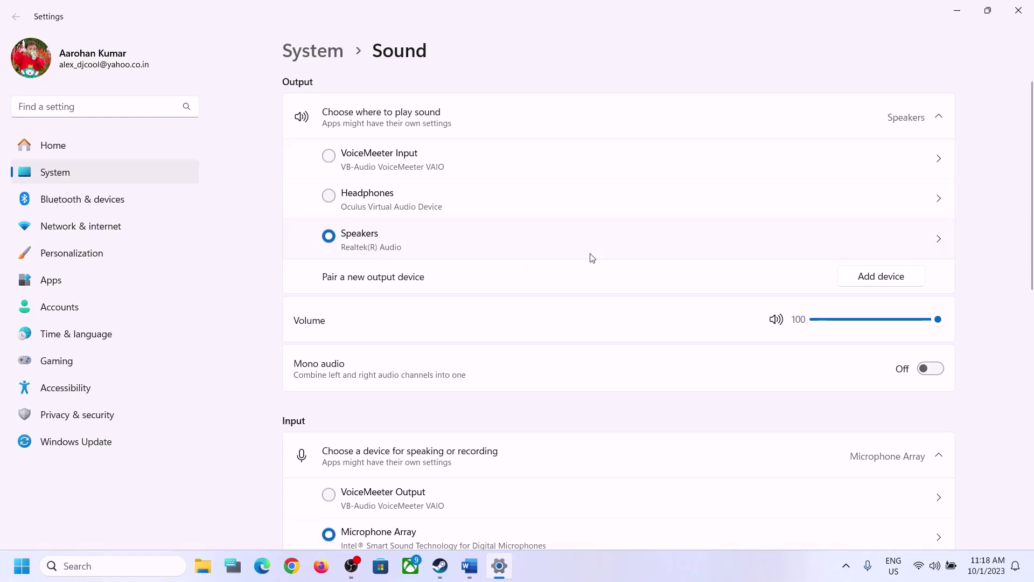
scroll(771, 409, down, 5)
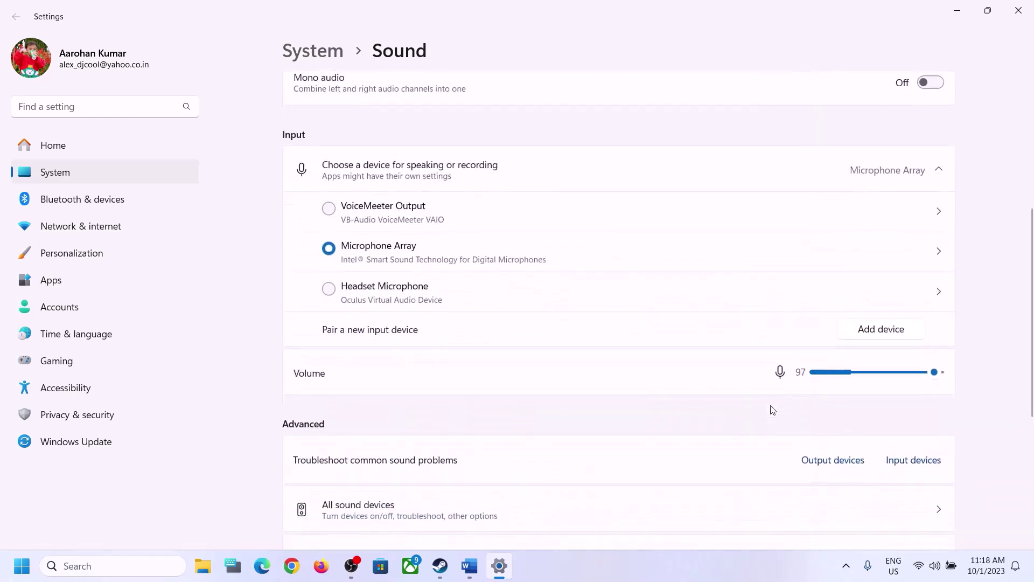
scroll(771, 408, down, 3)
scroll(770, 408, up, 3)
scroll(771, 408, down, 3)
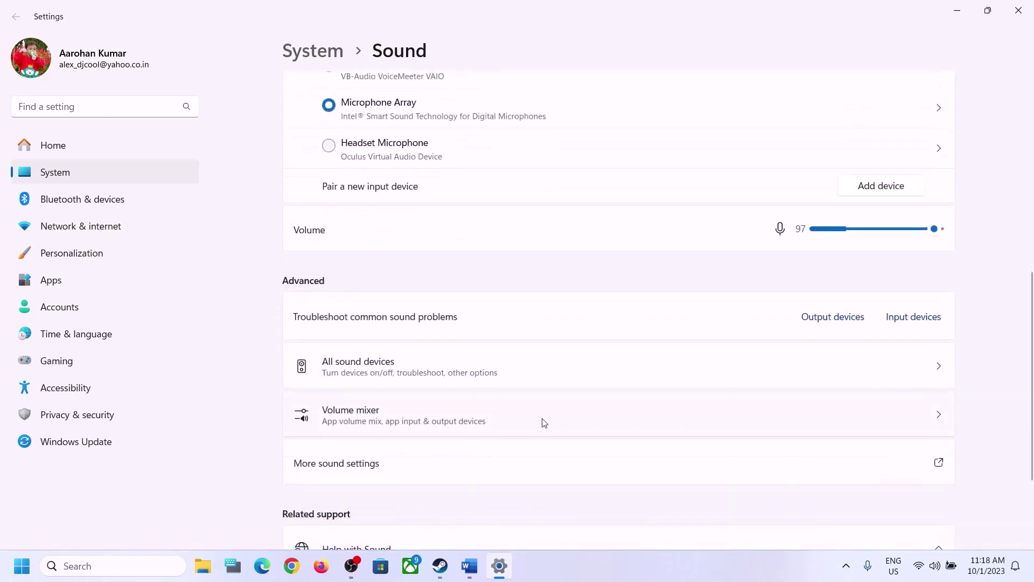
Step: Open the volume mixer to check the devices and app volumes, and close Settings
click(355, 420)
scroll(802, 373, down, 1)
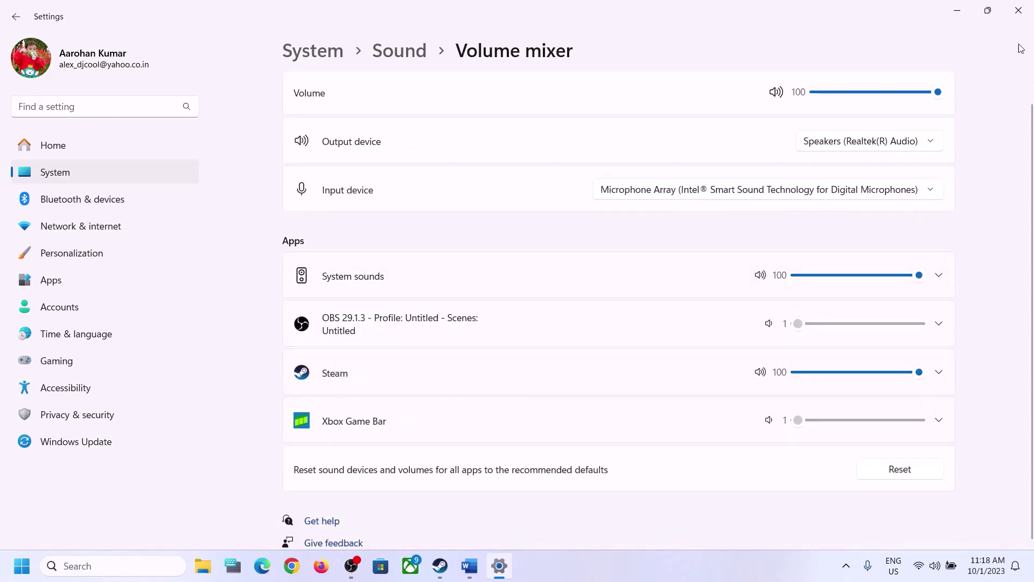
click(1023, 15)
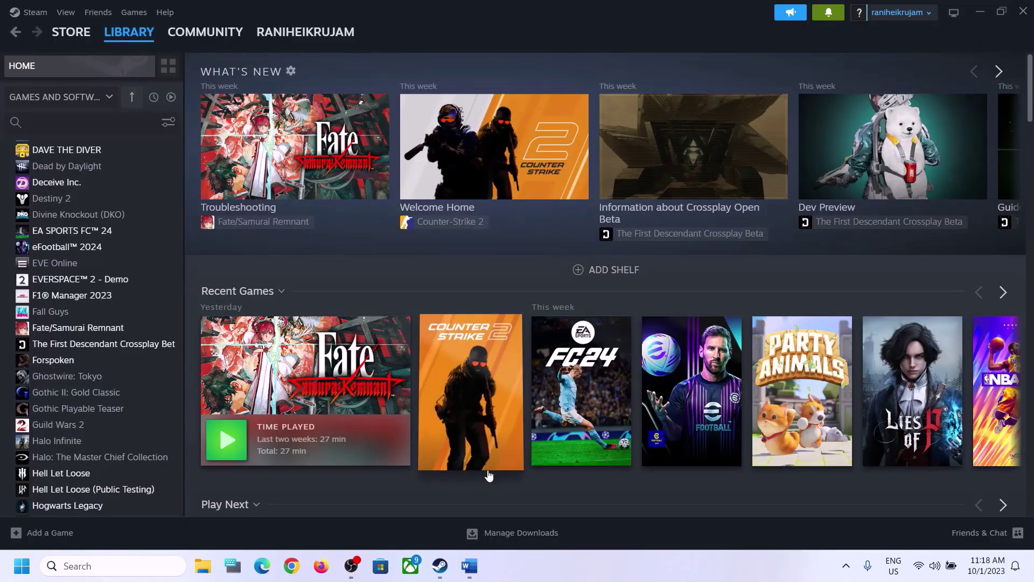
Step: Return to the Word document and highlight the Step 3 instructions, "Restart the game" and "Restart PC"
click(468, 567)
scroll(446, 415, down, 3)
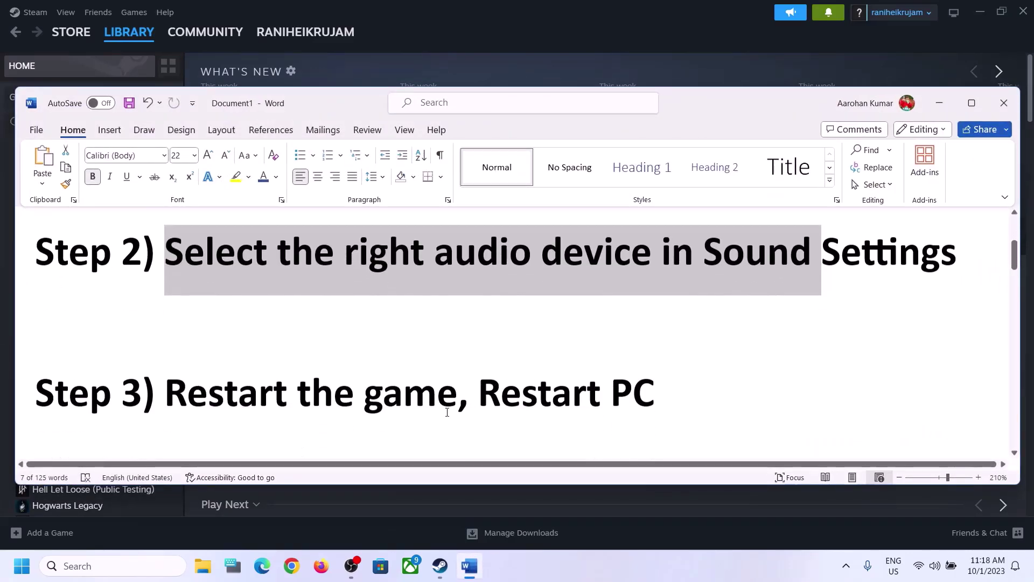
drag(166, 379, 438, 378)
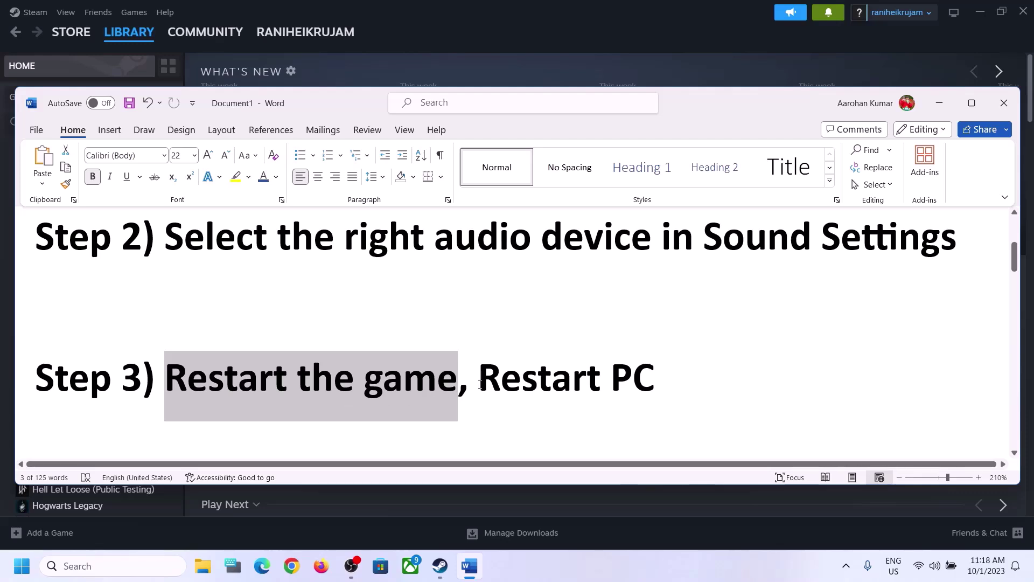
drag(482, 381, 656, 382)
Step: Display the Windows power options containing Restart, and dismiss them without choosing one
click(21, 565)
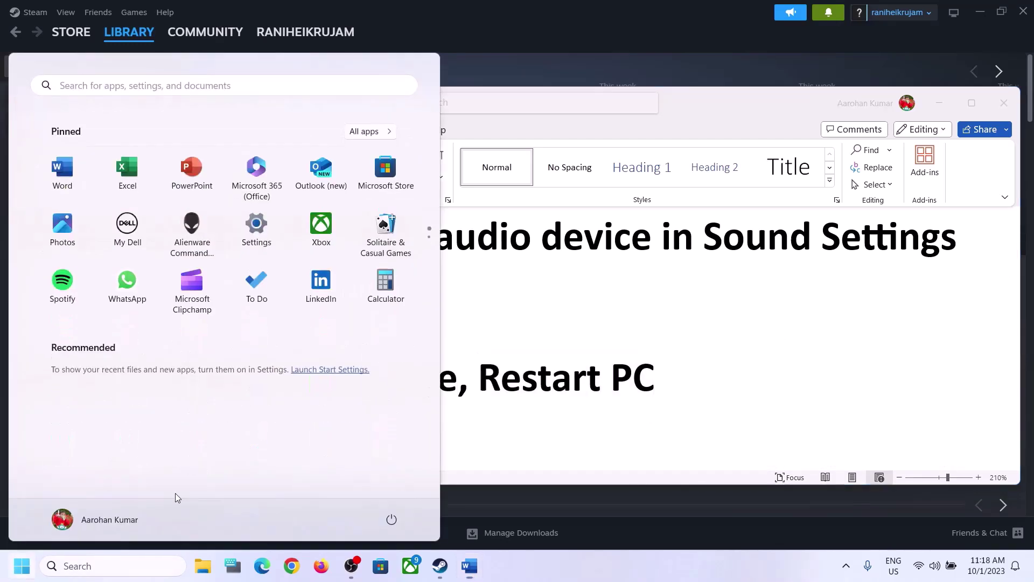
click(391, 519)
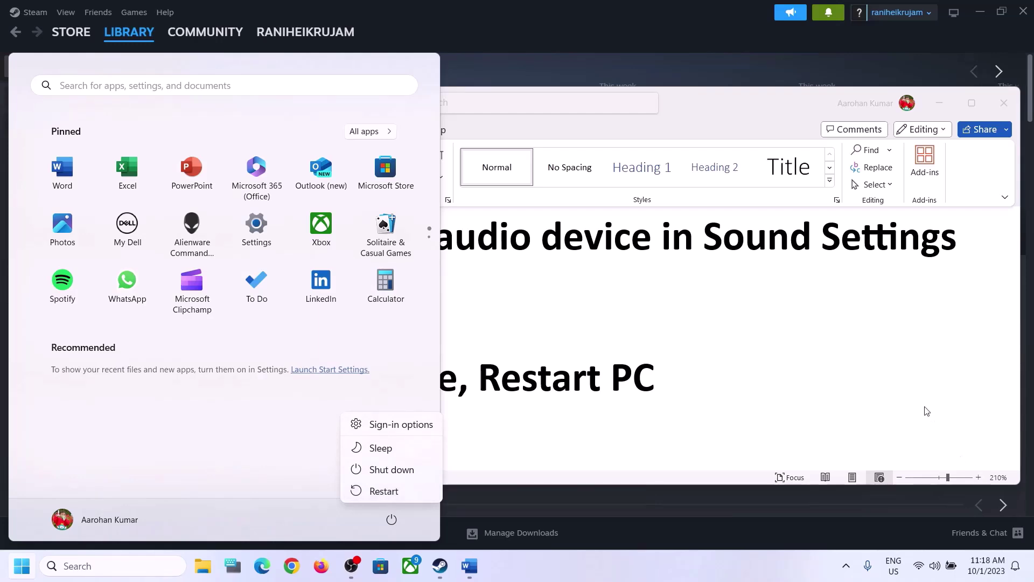
key(Escape)
key(Escape)
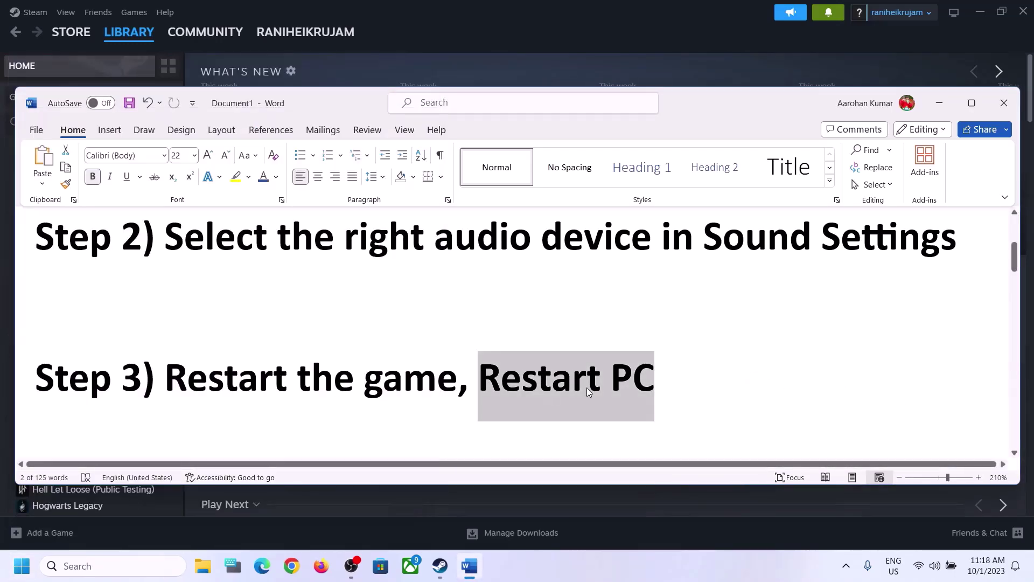
Step: Show the quick sound output device list once more and dismiss it
click(937, 566)
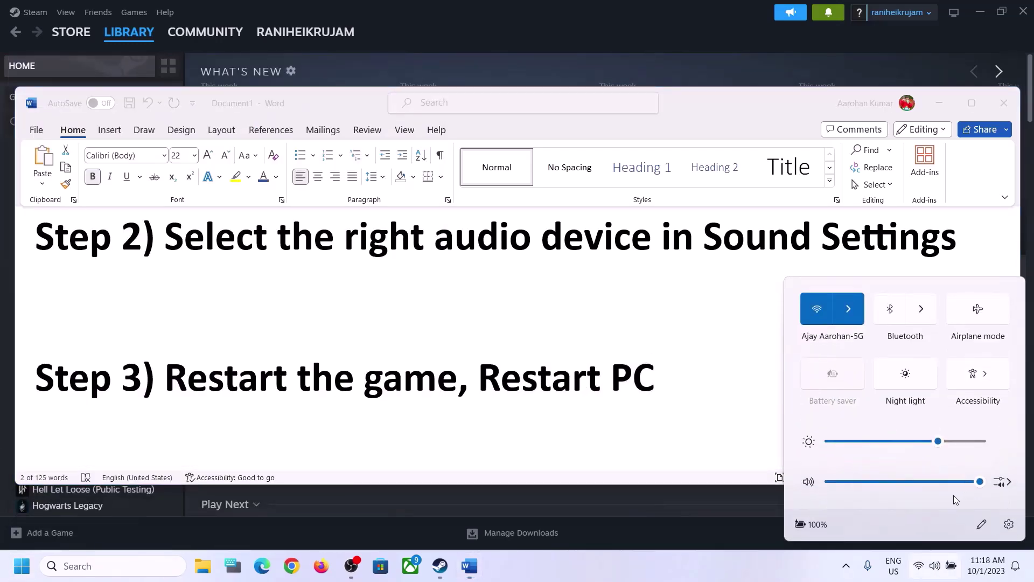
click(1002, 483)
click(507, 415)
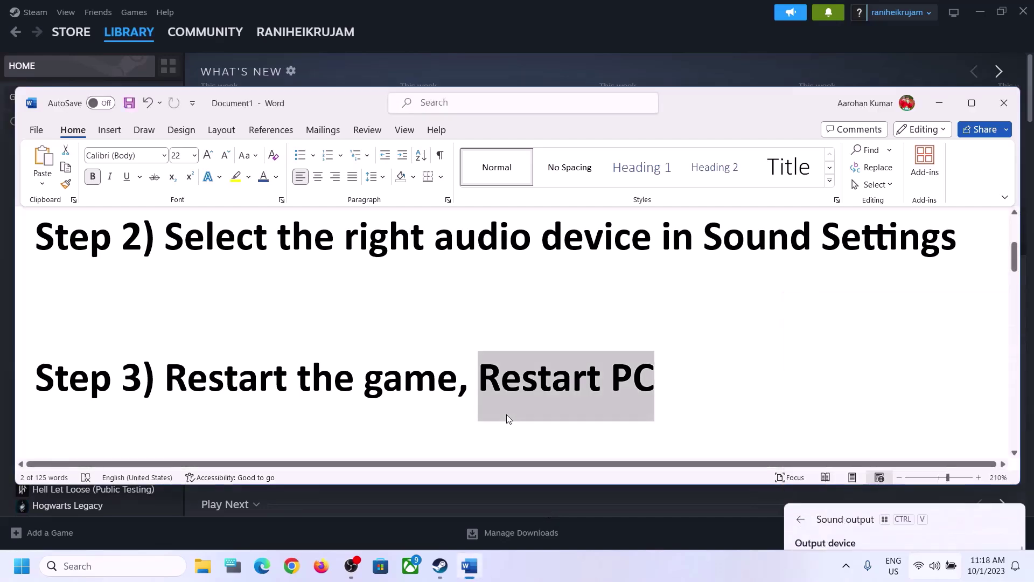
Step: Highlight the Step 4 instruction about setting the sound sample rate to 48/44k Hz in the Word document
click(354, 377)
scroll(355, 368, down, 3)
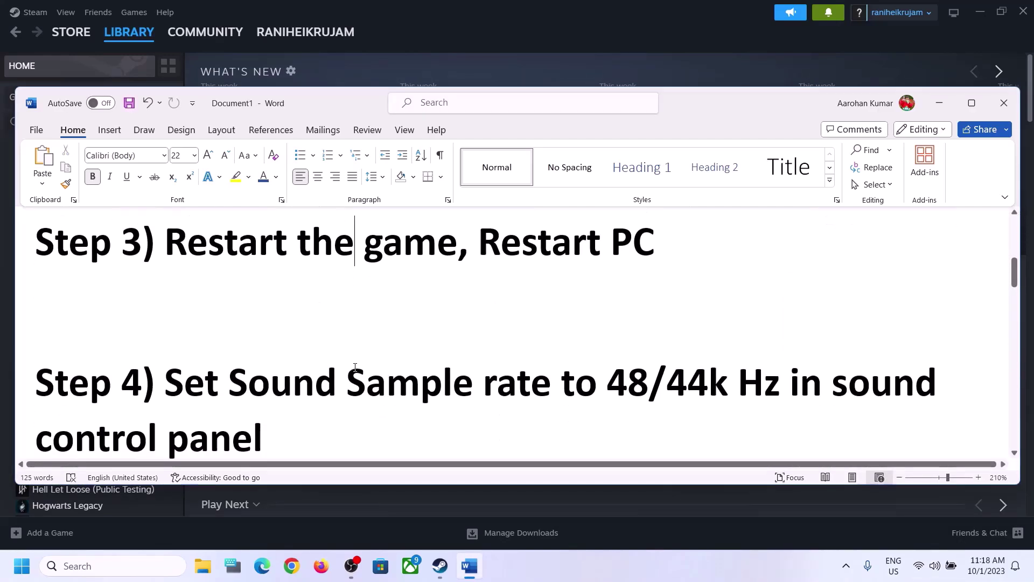
scroll(355, 367, down, 1)
drag(164, 315, 447, 373)
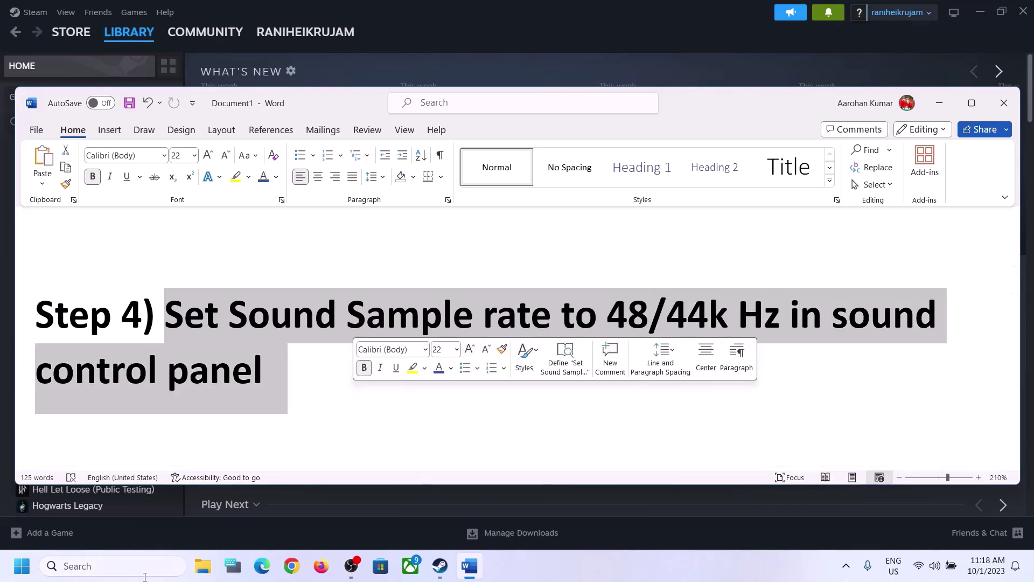
Step: Open the Sound playback devices dialog through Control Panel's Hardware and Sound category and move it clear of the windows behind
click(118, 565)
text(control)
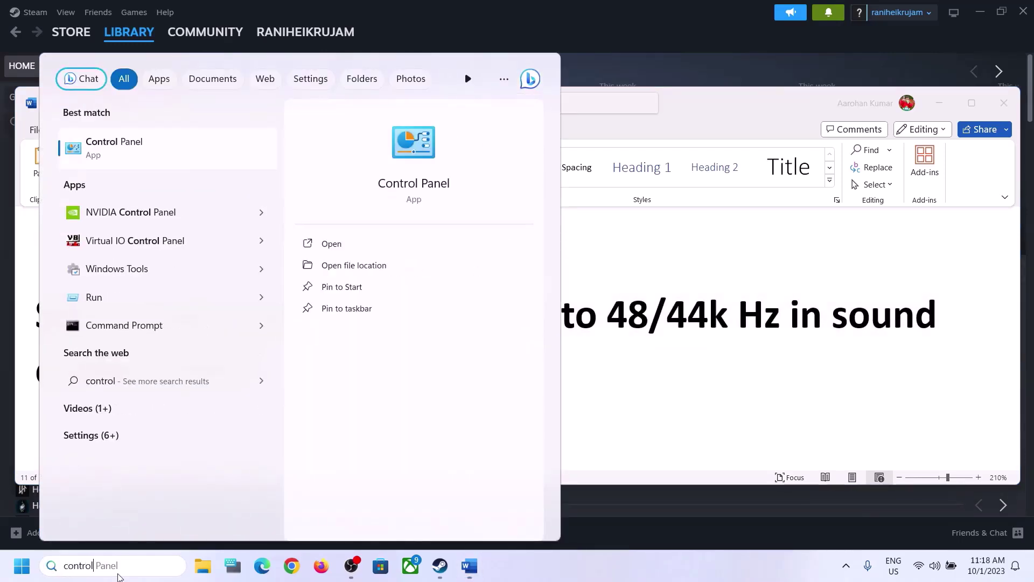
click(144, 152)
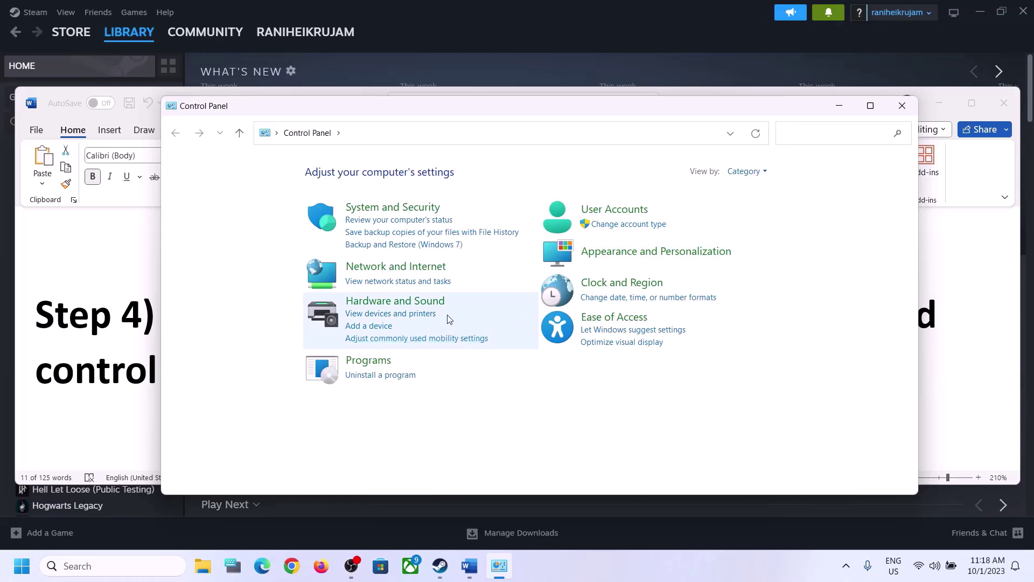
click(391, 304)
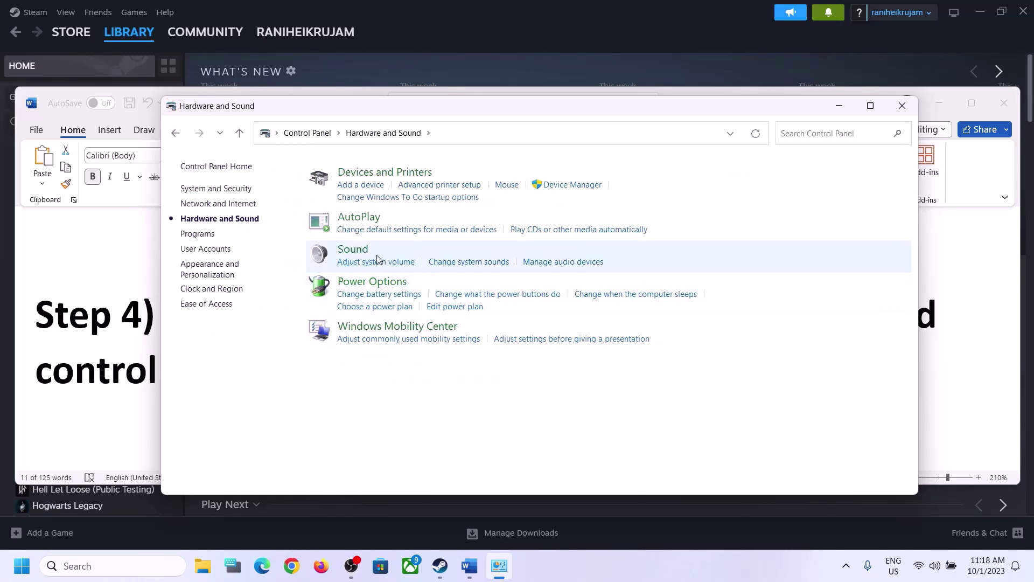
click(362, 250)
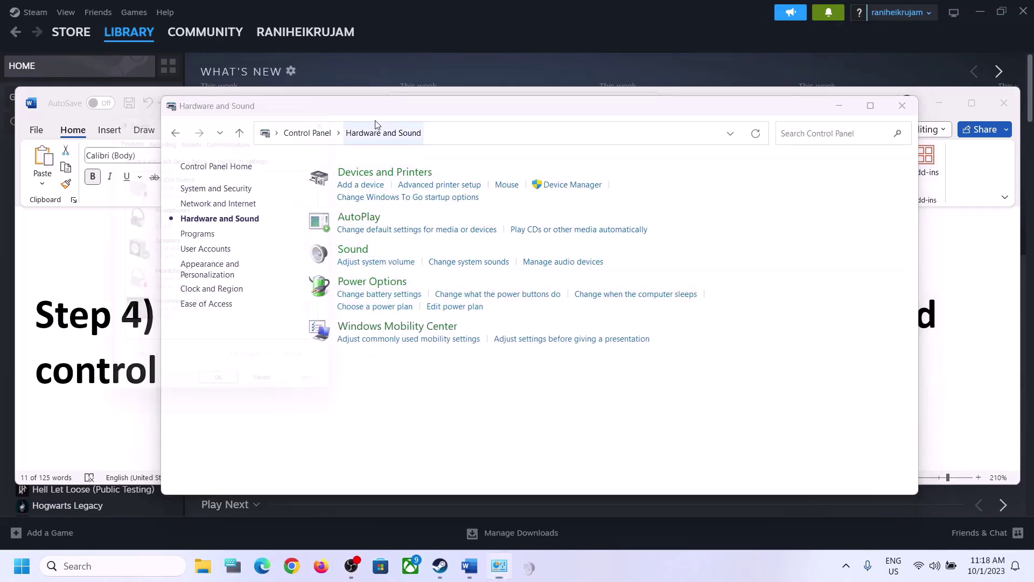
drag(254, 111, 490, 94)
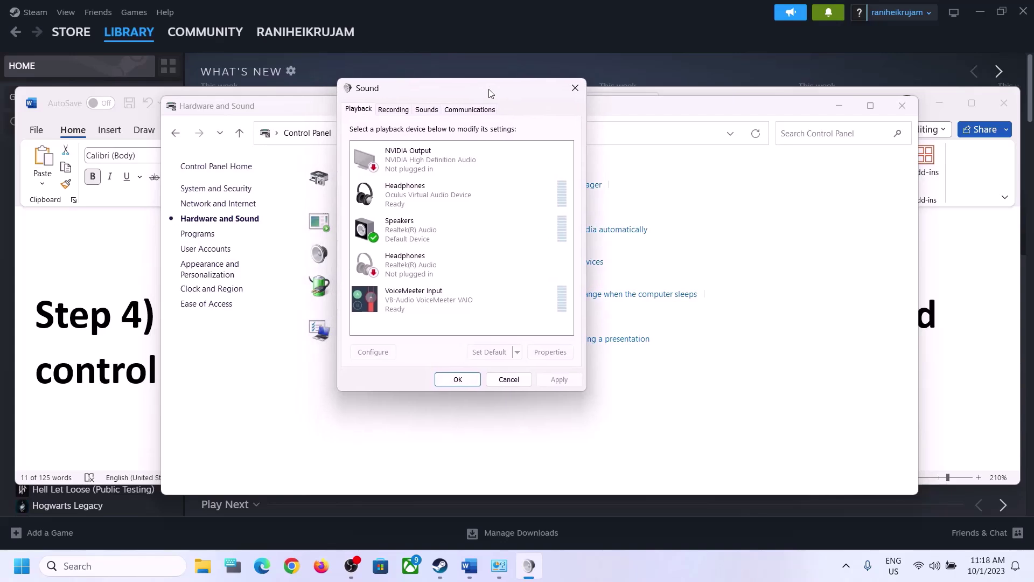
Step: Select the Realtek Speakers playback device and show the advanced settings in its properties
click(421, 240)
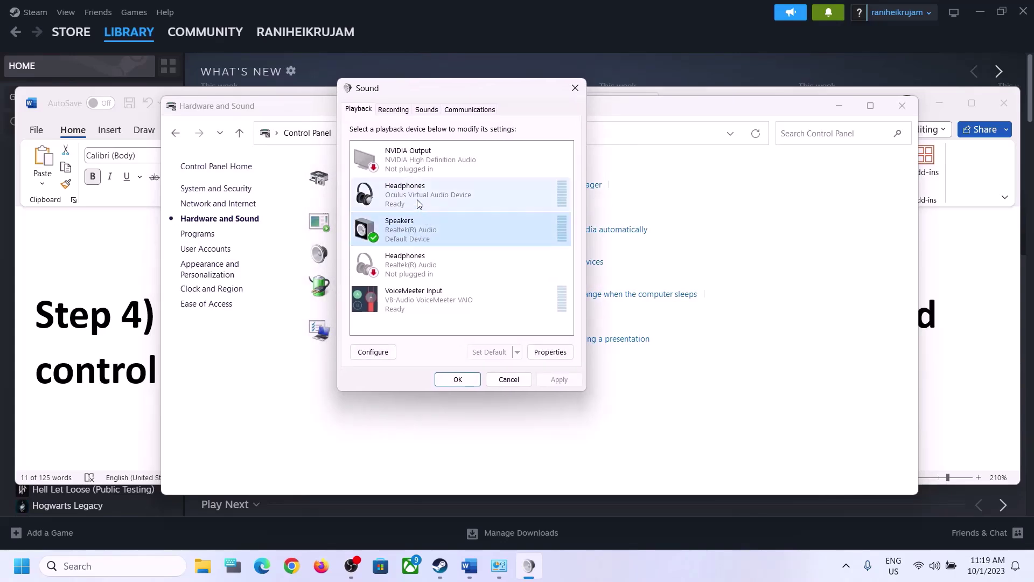
click(417, 198)
click(412, 229)
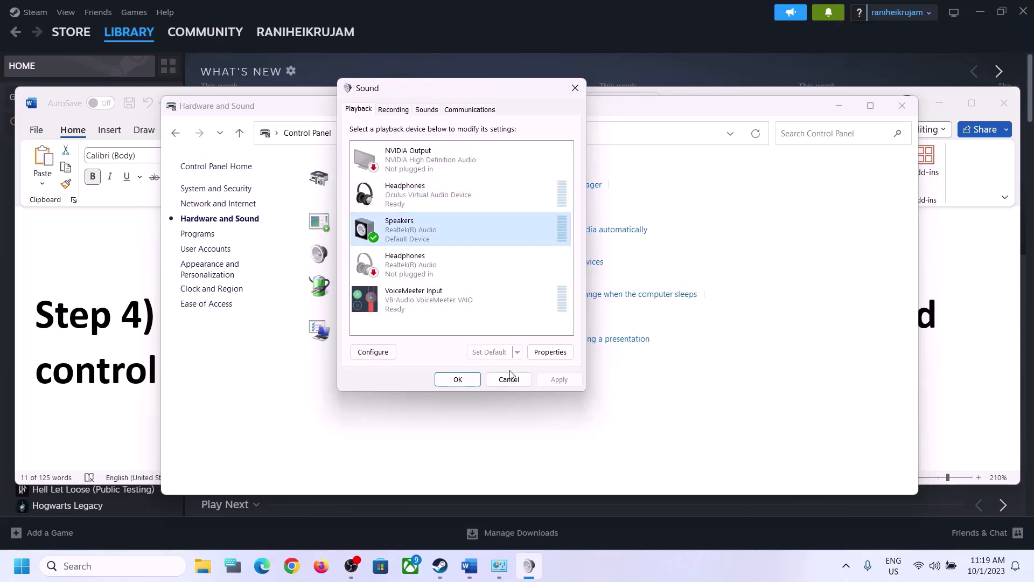
right_click(421, 232)
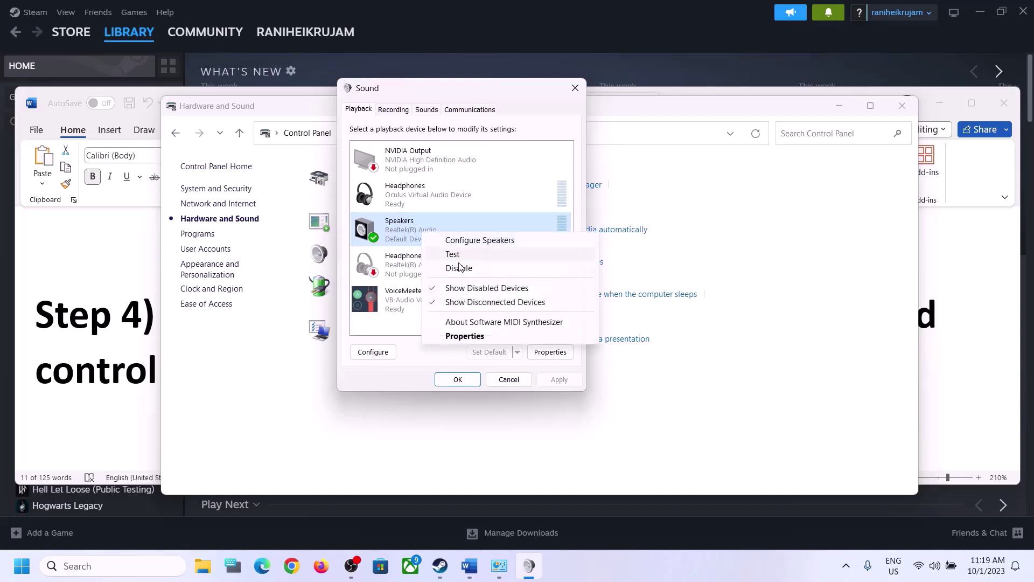
click(466, 337)
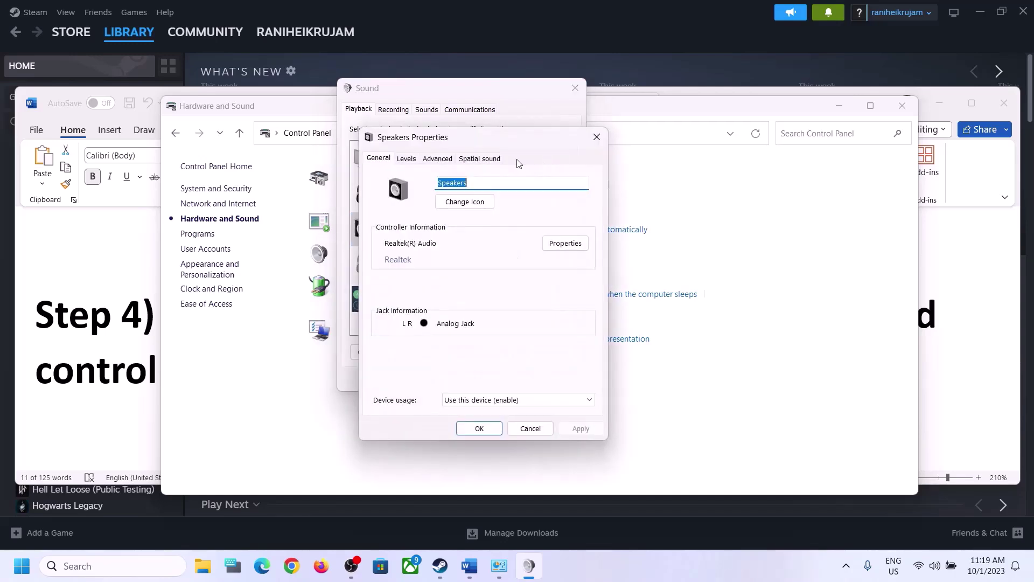
click(436, 160)
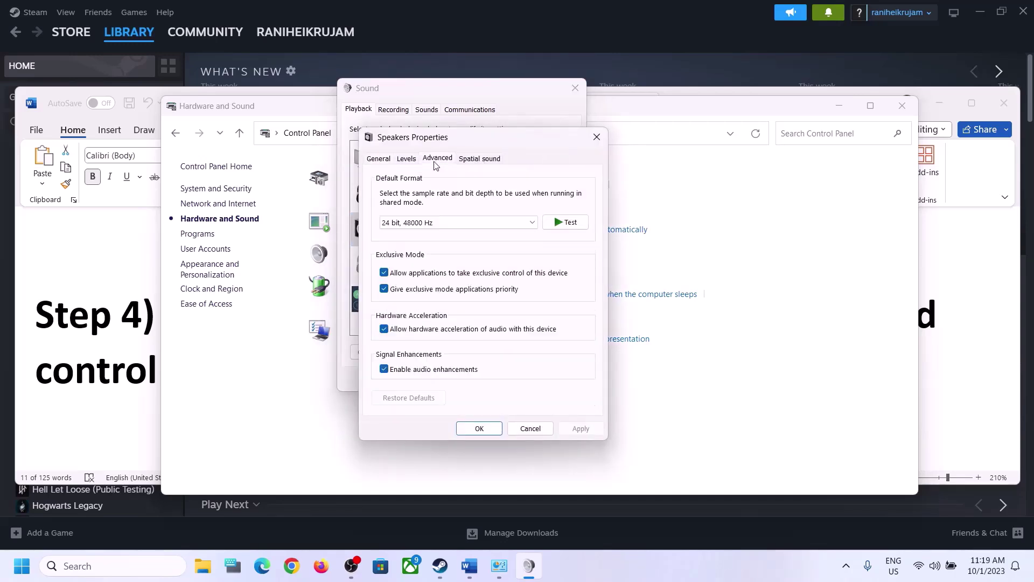
Step: Set the speakers' default format to 16 bit, 48000 Hz and apply it
click(531, 222)
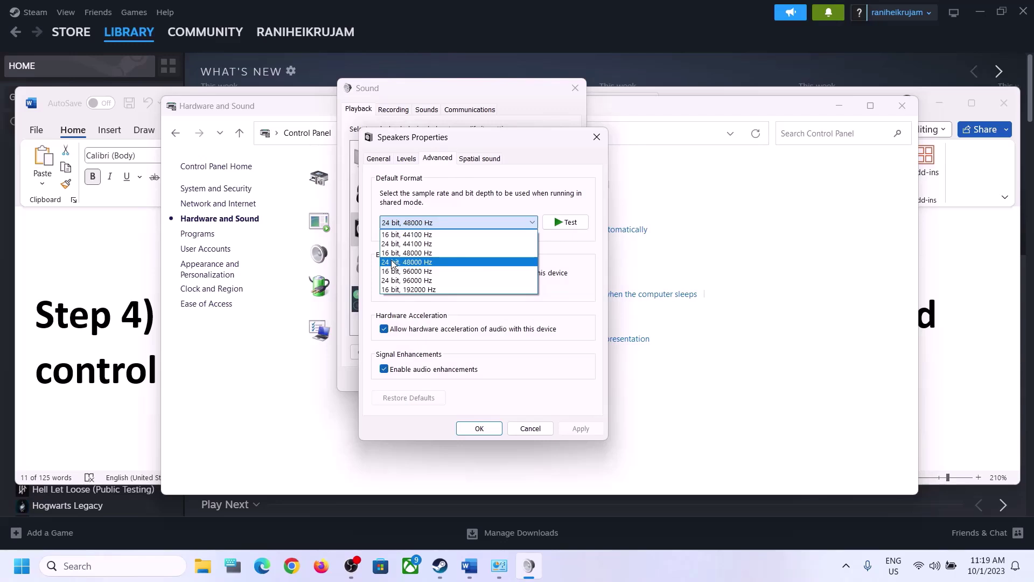
click(419, 253)
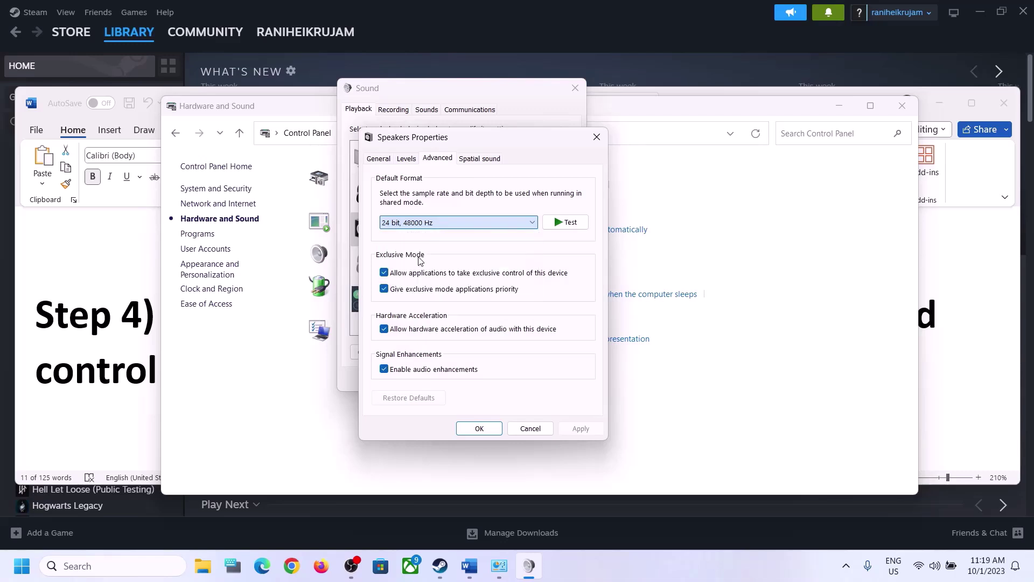
click(578, 429)
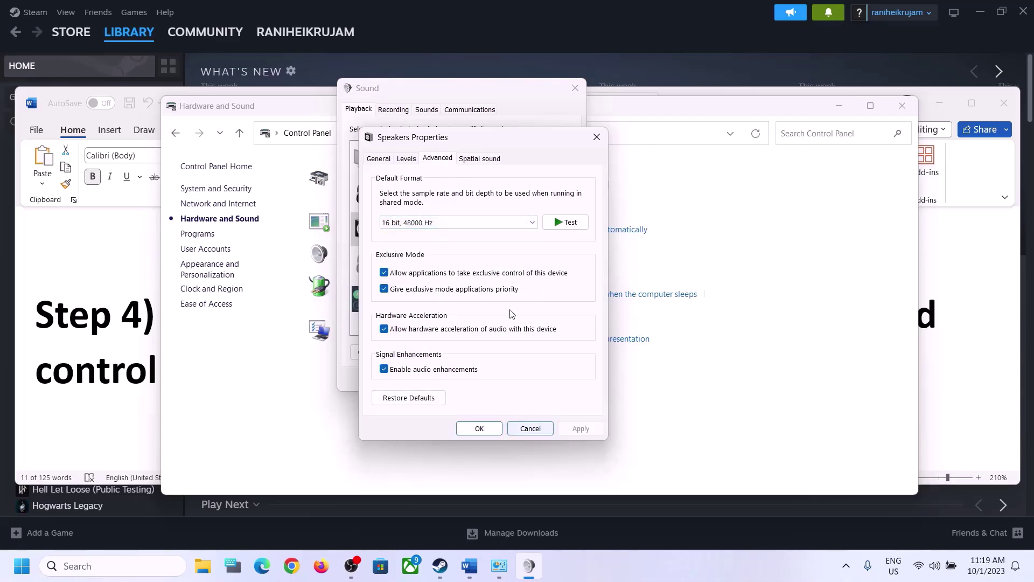
Step: Set the speakers' default format to 24 bit, 48000 Hz, apply it, and confirm both sound dialogs
click(447, 223)
click(410, 263)
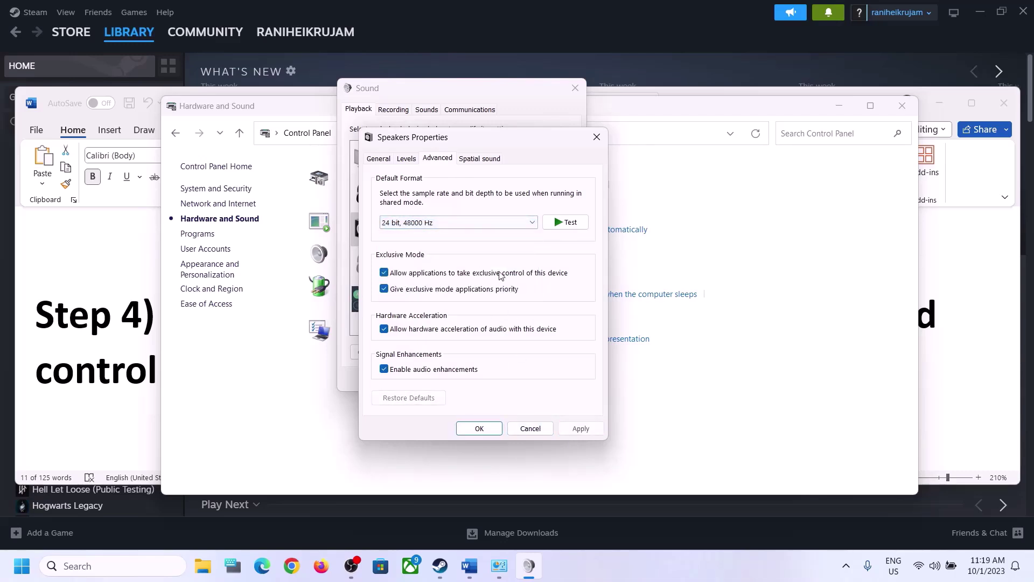
click(583, 431)
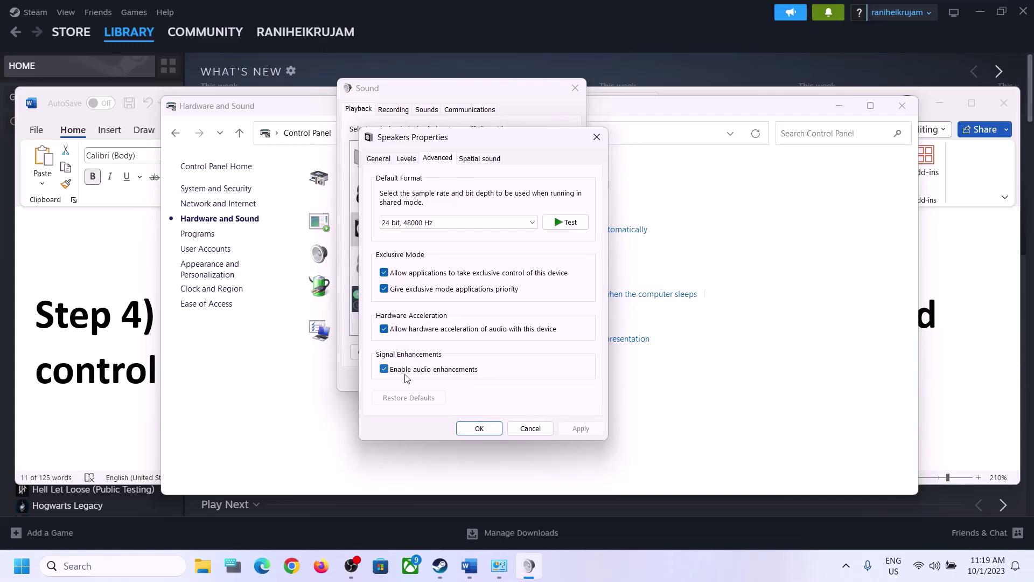
click(478, 428)
click(457, 379)
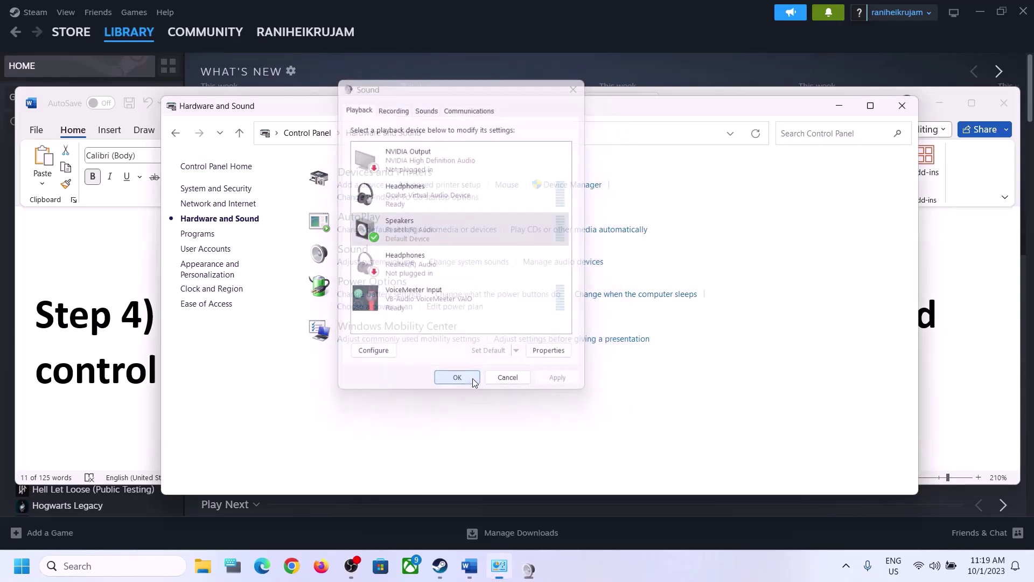
Step: Close Control Panel and highlight "to 48/44k Hz" in the Word document's Step 4 instruction
click(902, 105)
drag(563, 315, 765, 309)
click(323, 347)
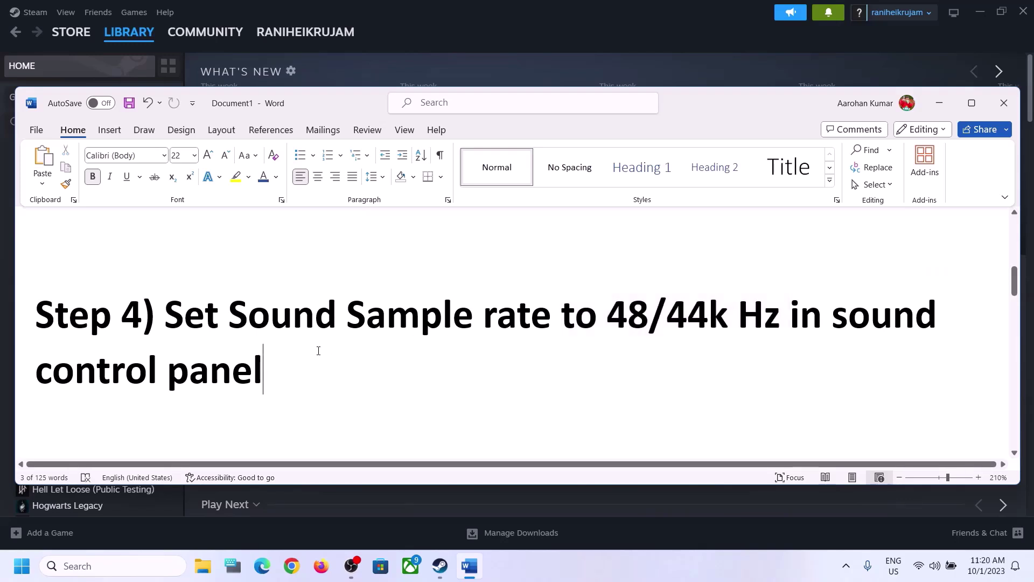
Step: Highlight the Step 5 instruction about disconnecting the controller at game start and reconnecting it once sound is established, phrase by phrase
scroll(325, 352, down, 4)
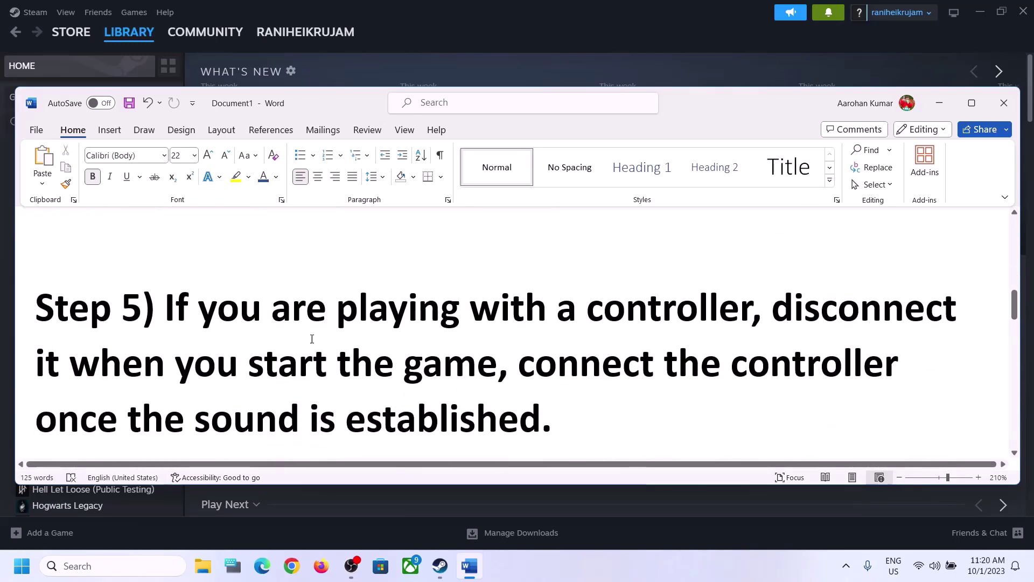
drag(172, 302, 703, 300)
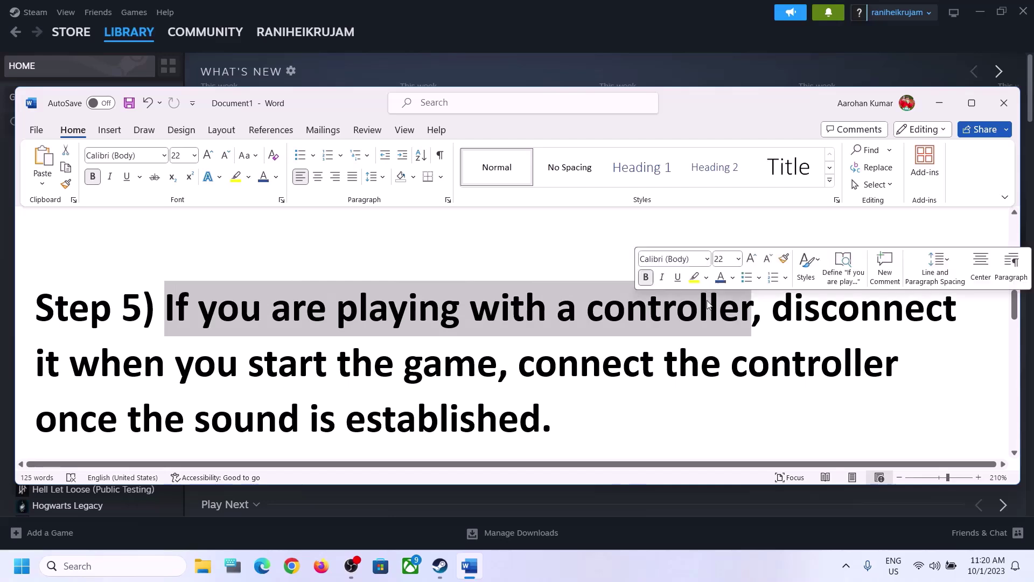
drag(771, 307, 476, 376)
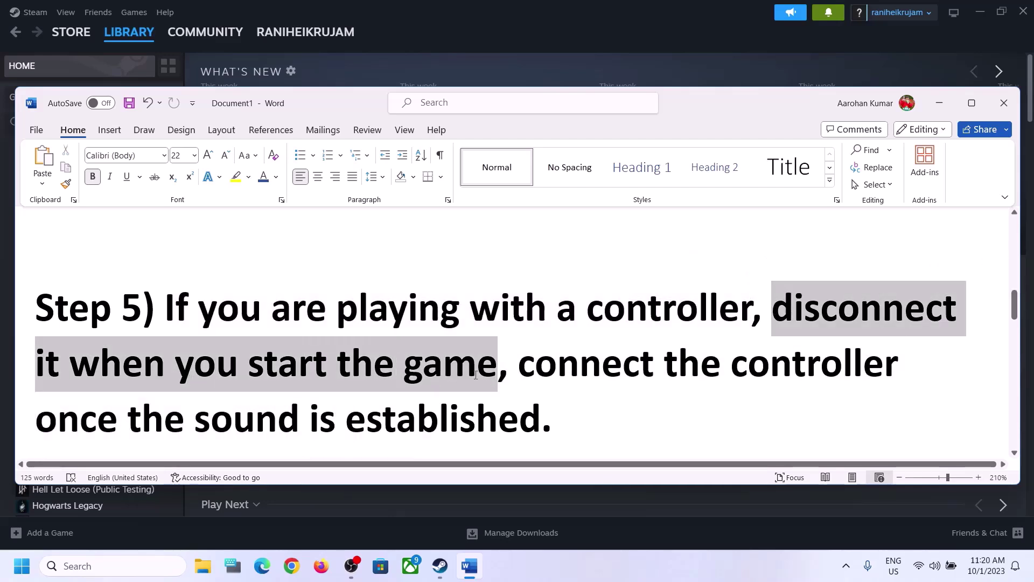
click(819, 306)
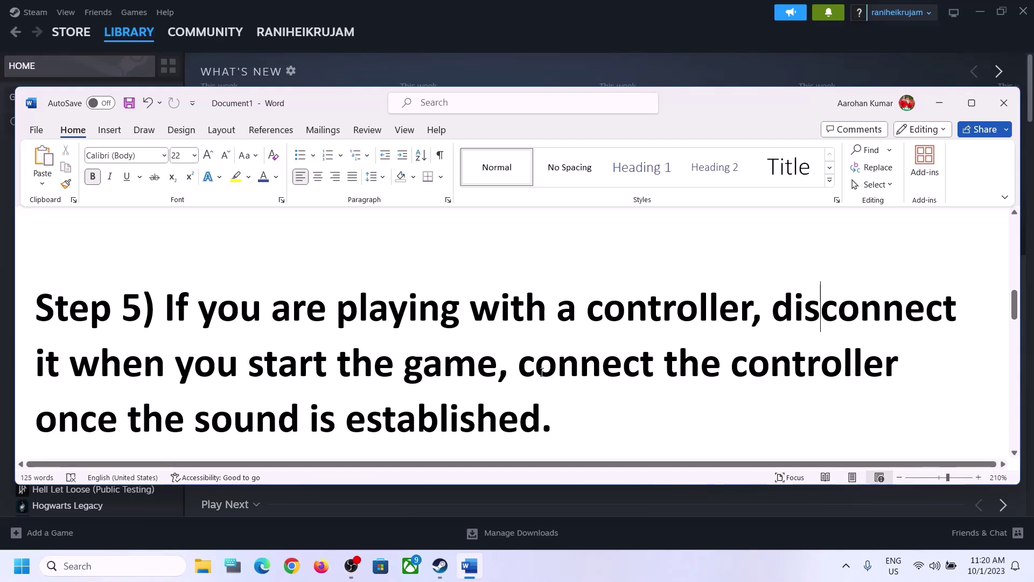
drag(518, 364, 908, 364)
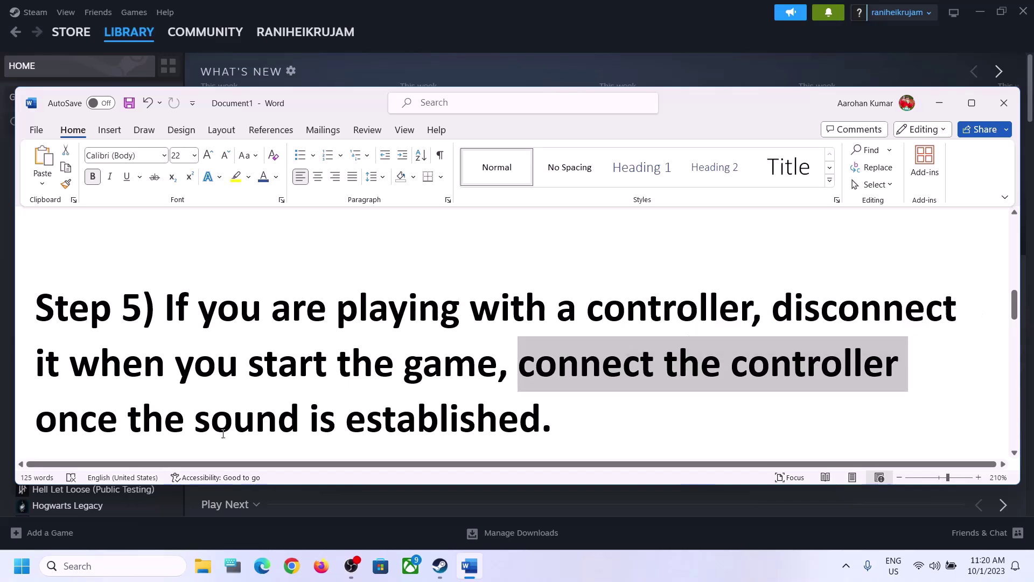
drag(78, 432, 538, 425)
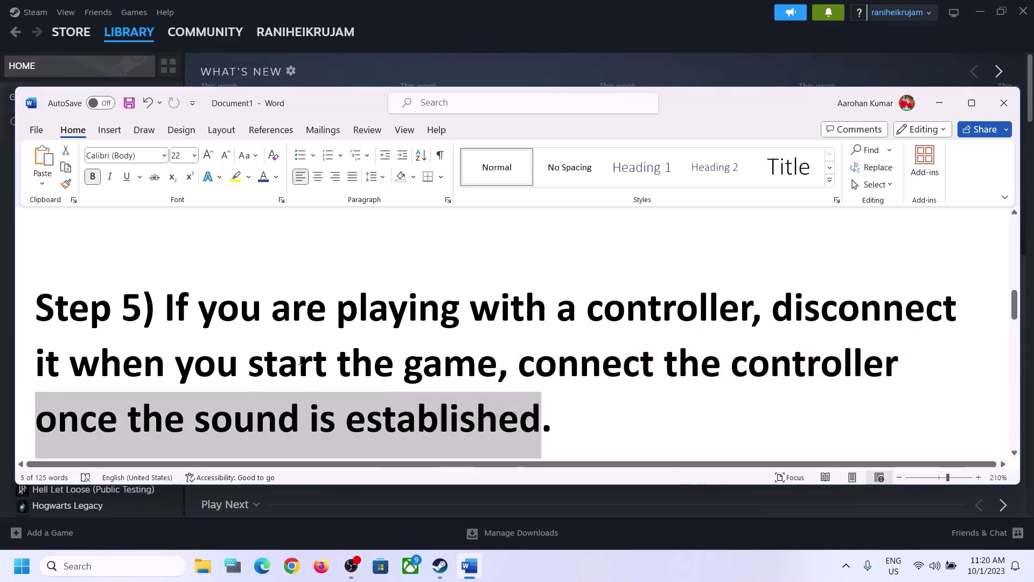
Step: Highlight the Step 6 instruction "Turn off Spatial Sound" in the Word document
click(316, 334)
scroll(334, 334, down, 3)
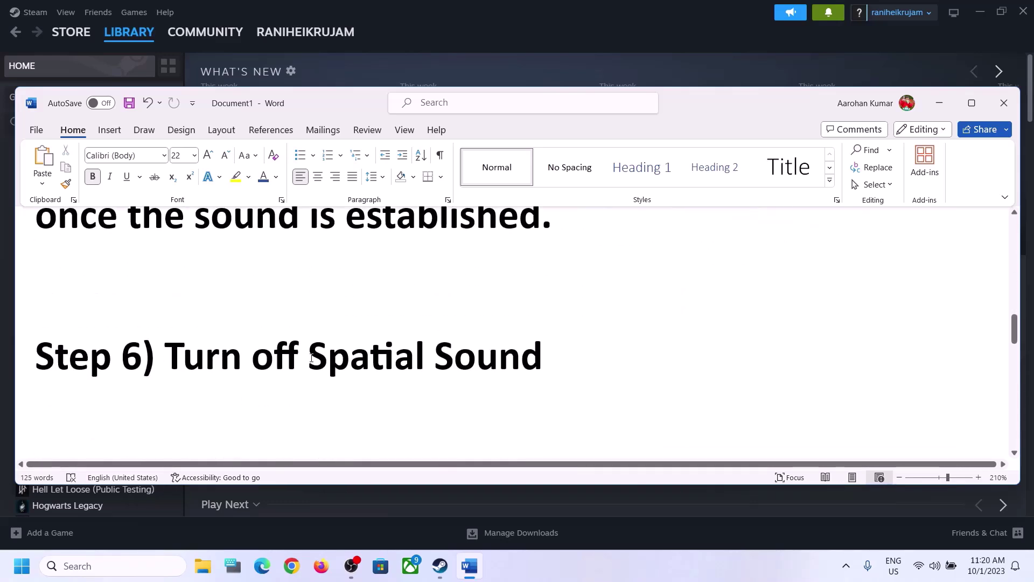
drag(252, 358, 819, 406)
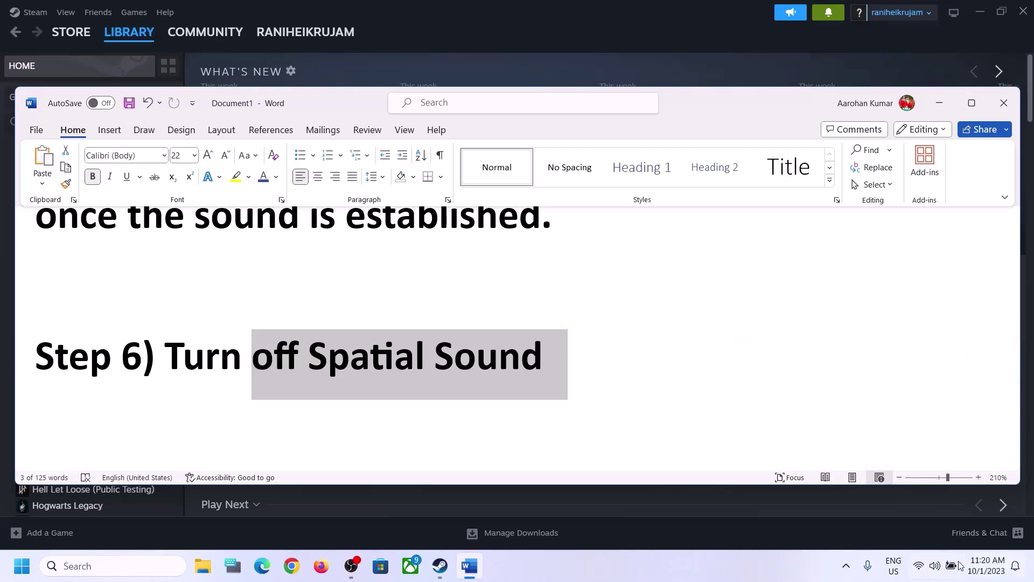
right_click(935, 565)
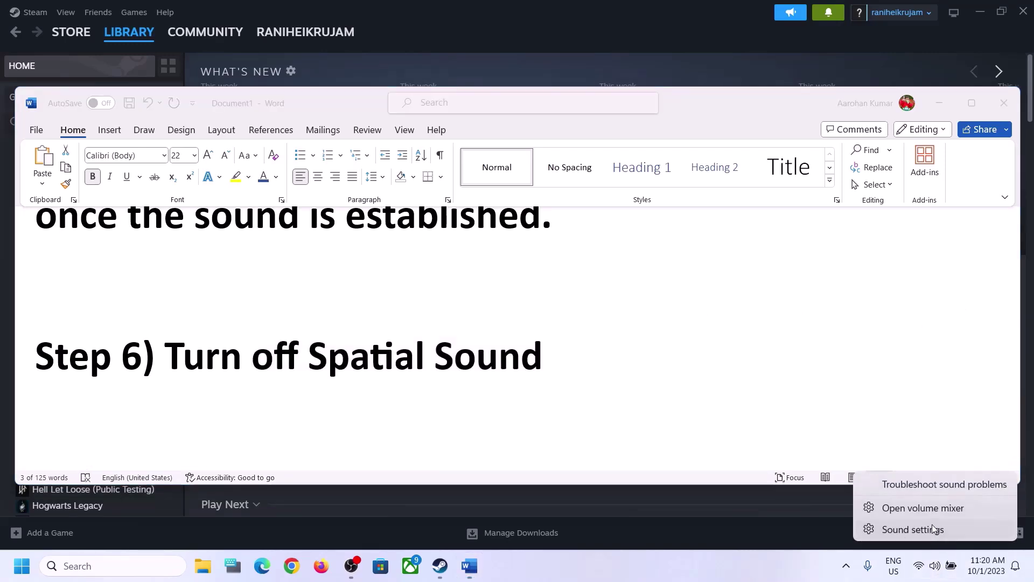
click(933, 528)
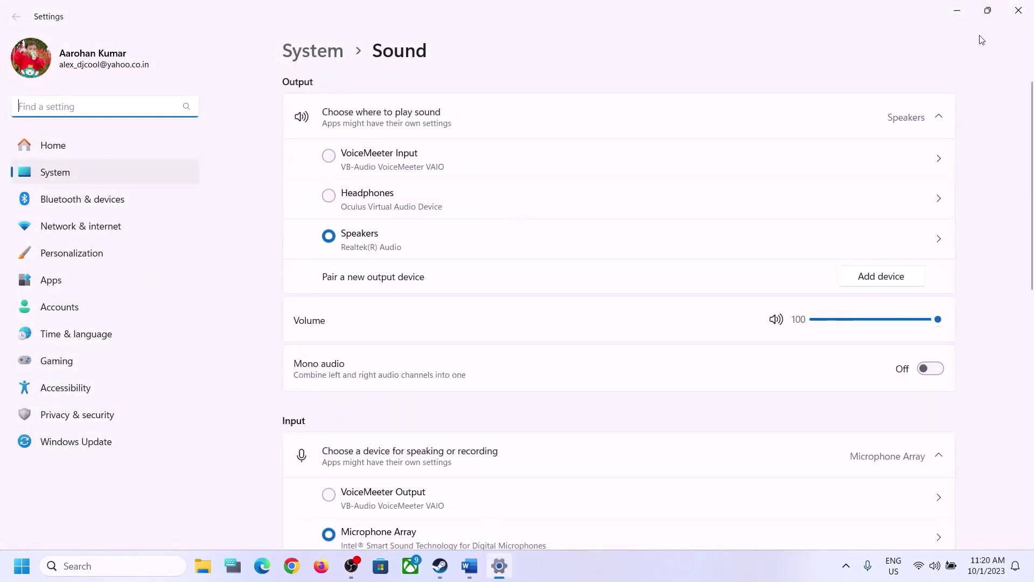
click(1018, 10)
Step: Open Control Panel's Hardware and Sound category again and close the Volume Mixer window opened from it
click(110, 566)
text(c)
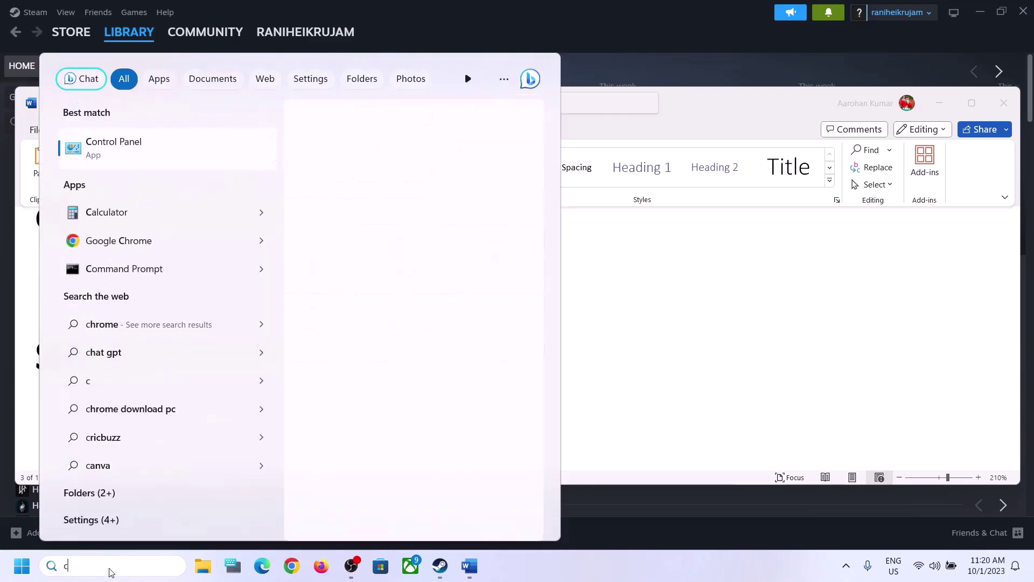
text(ontrol)
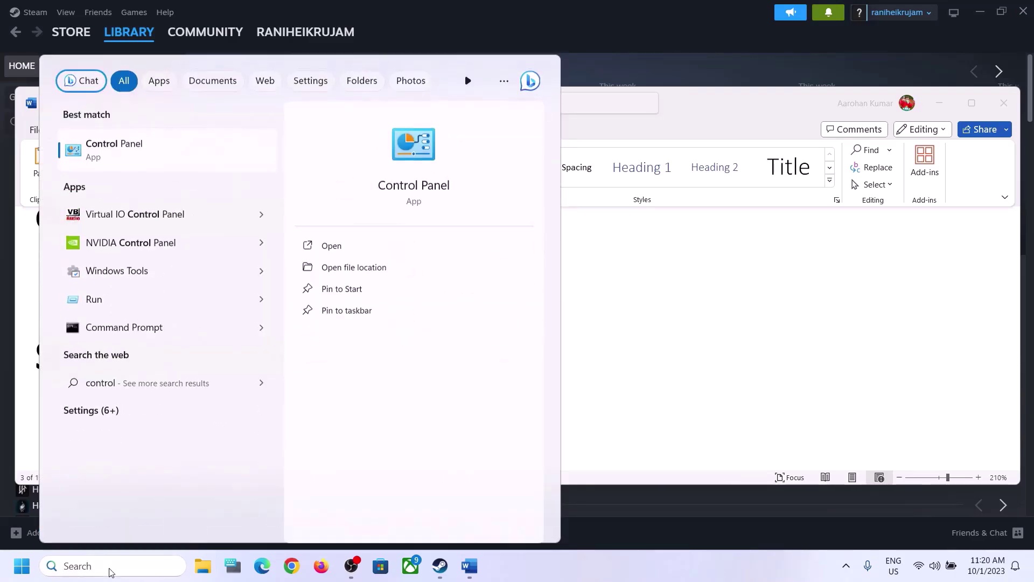
key(Return)
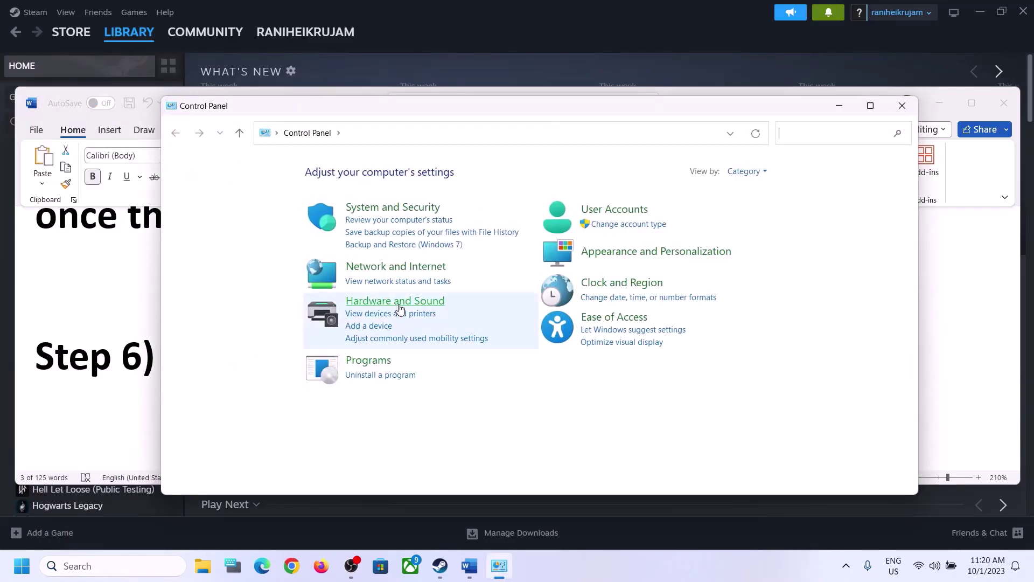
click(397, 303)
click(359, 261)
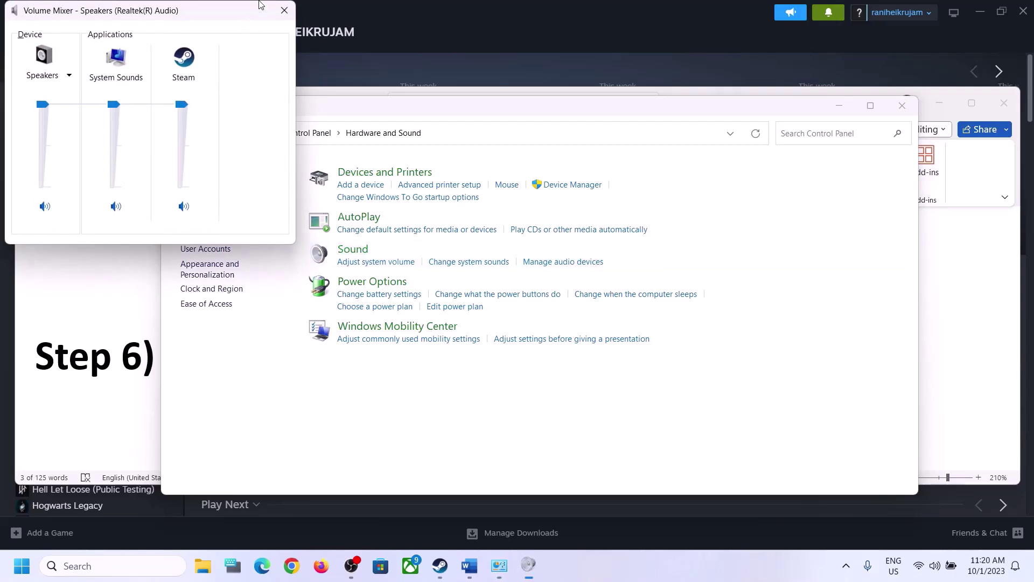
click(285, 10)
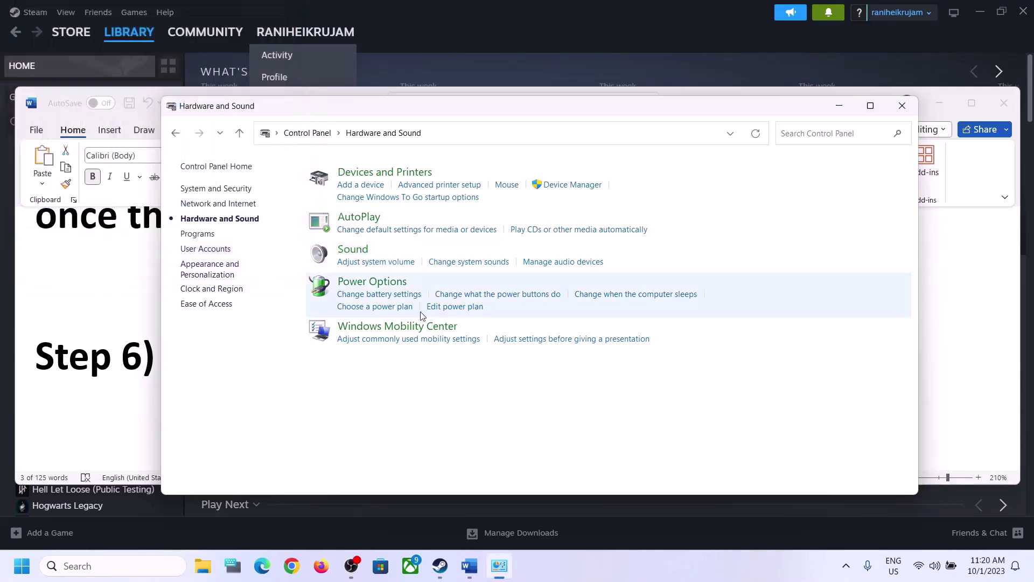
Step: Open the Sound settings from Hardware and Sound and bring up the properties of the default Realtek(R) Audio speakers
click(356, 250)
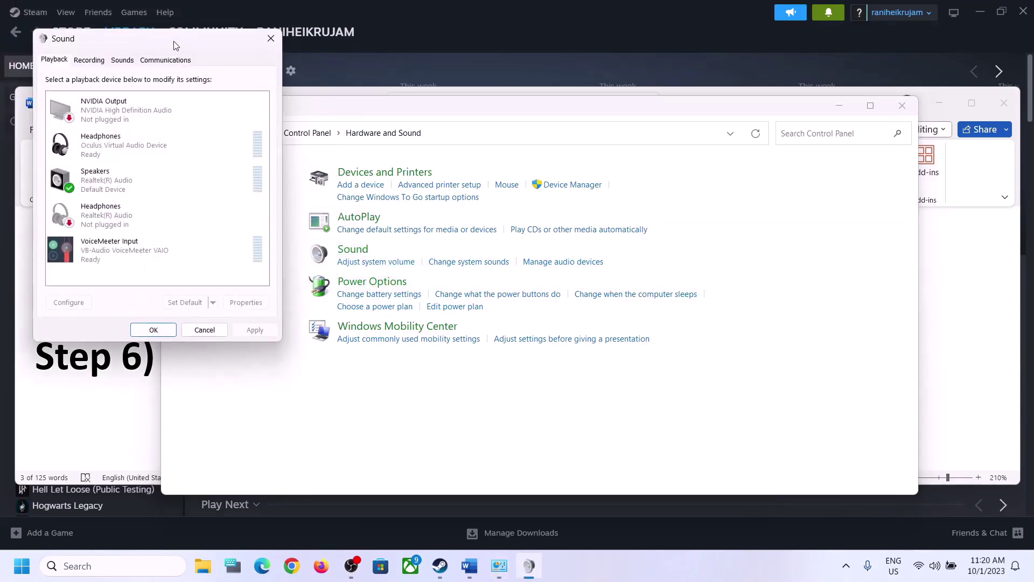
drag(174, 45, 509, 87)
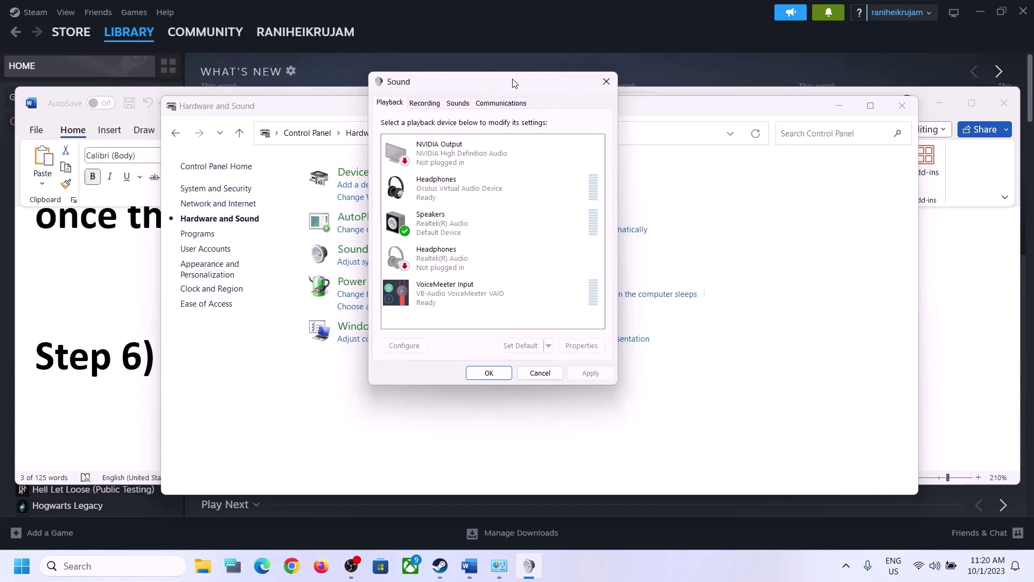
click(450, 233)
right_click(448, 227)
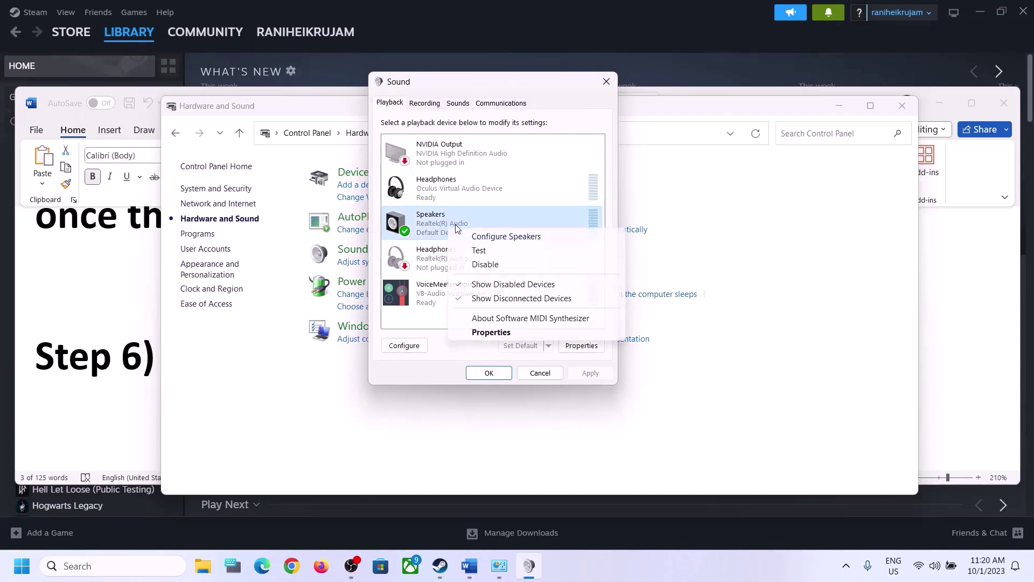
click(491, 333)
Step: Set the speakers' spatial sound format to Off, accept the properties and close the Sound window
click(509, 152)
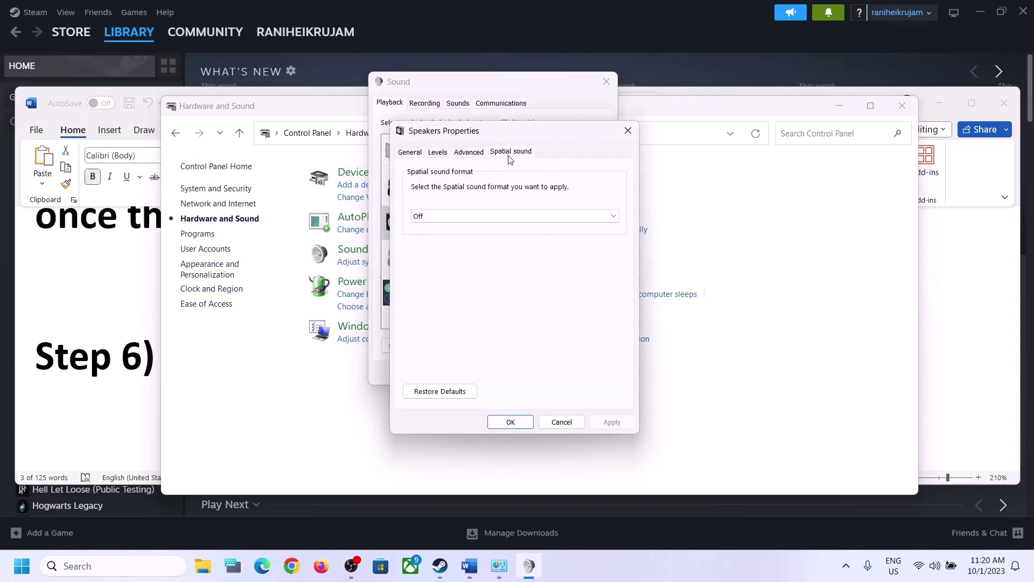
click(504, 216)
click(473, 278)
click(513, 423)
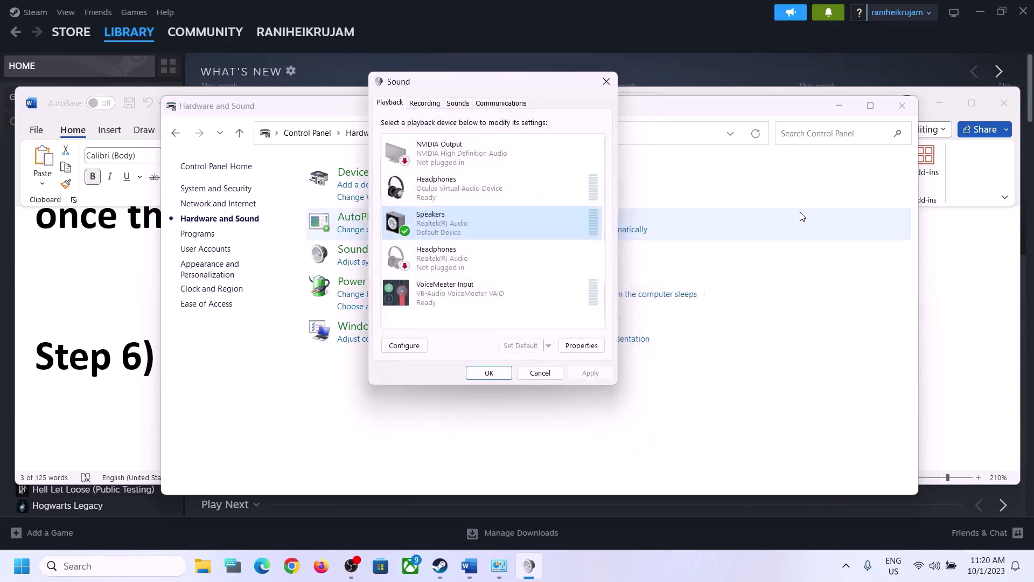
click(606, 81)
Step: Highlight "Oculus/voicemeeter" and the "recording and playback" phrase in the Word document's Step 7 instruction
click(106, 338)
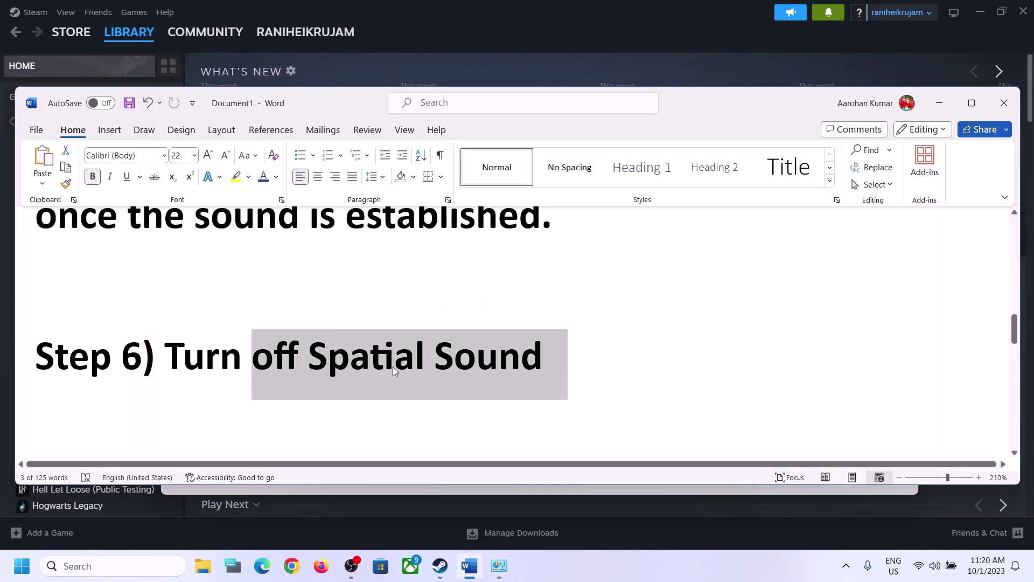
scroll(393, 368, down, 5)
scroll(394, 367, up, 1)
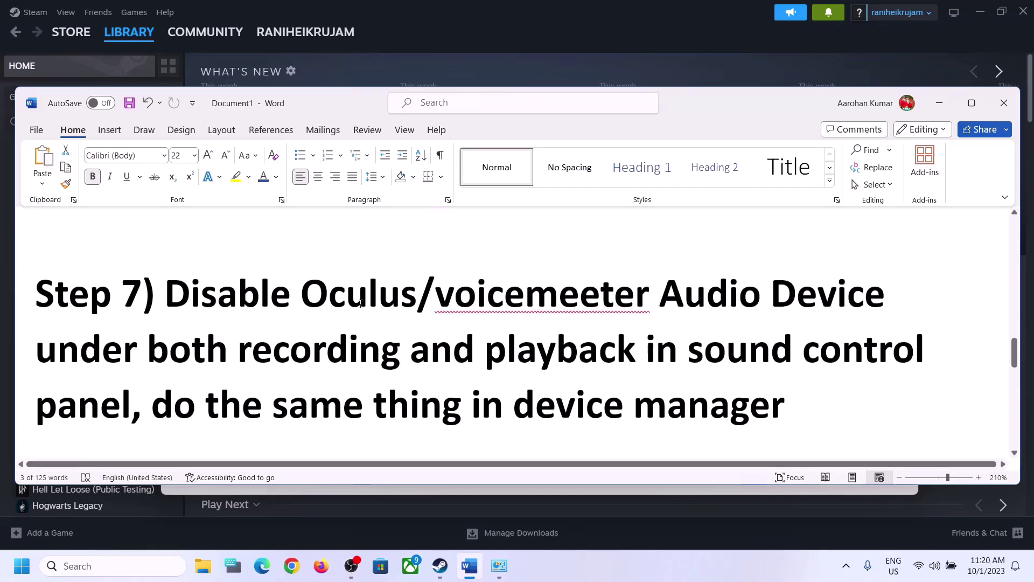
drag(304, 287, 651, 295)
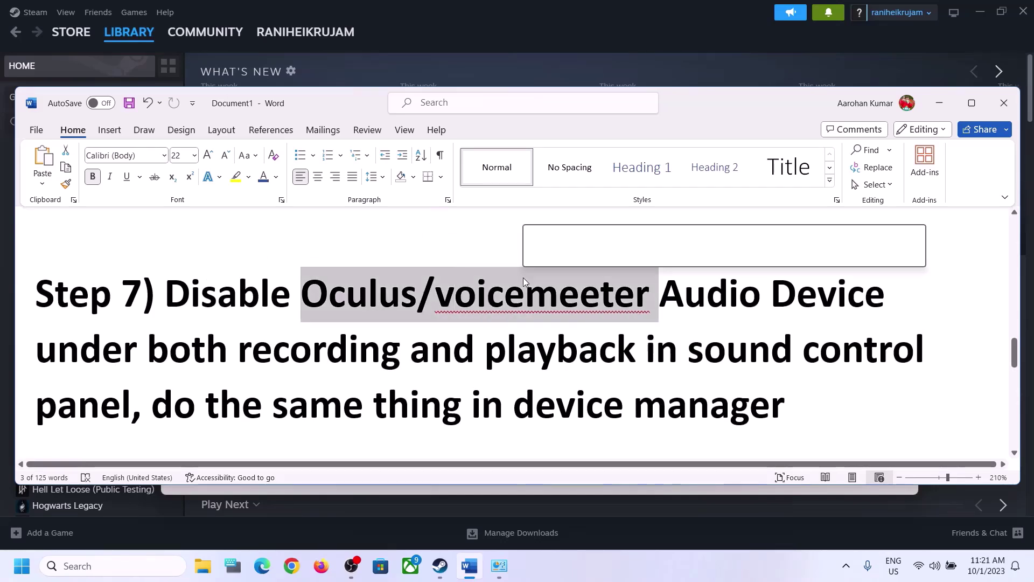
drag(239, 351, 603, 353)
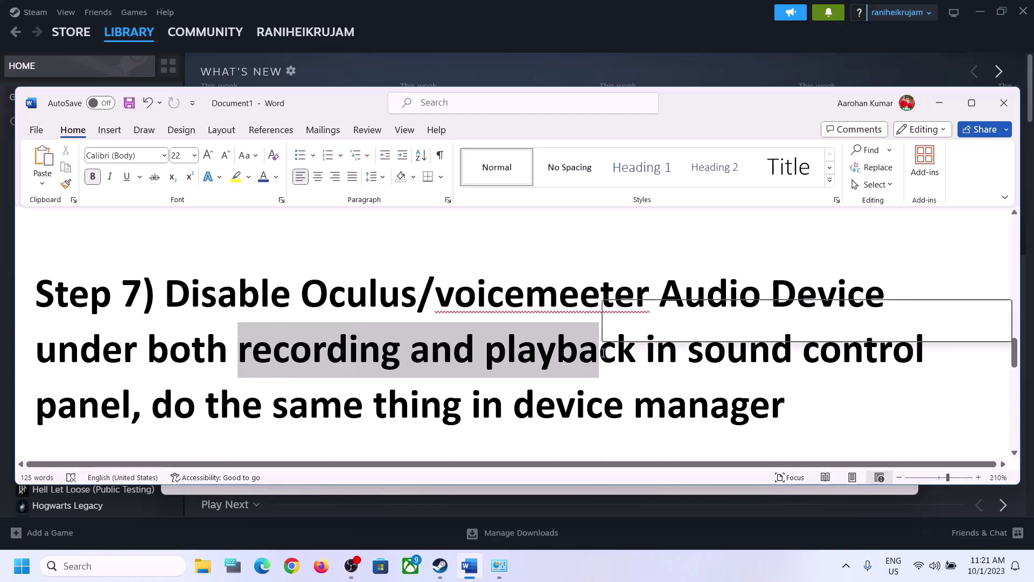
Step: Search Windows for "control", open Control Panel's Hardware and Sound category and bring up the Sound settings
click(129, 566)
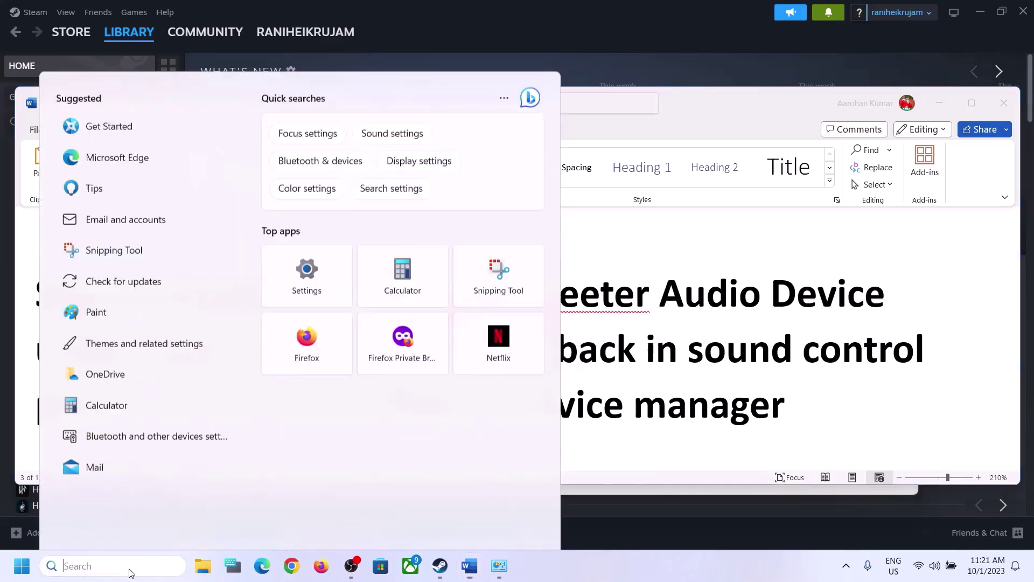
text(control)
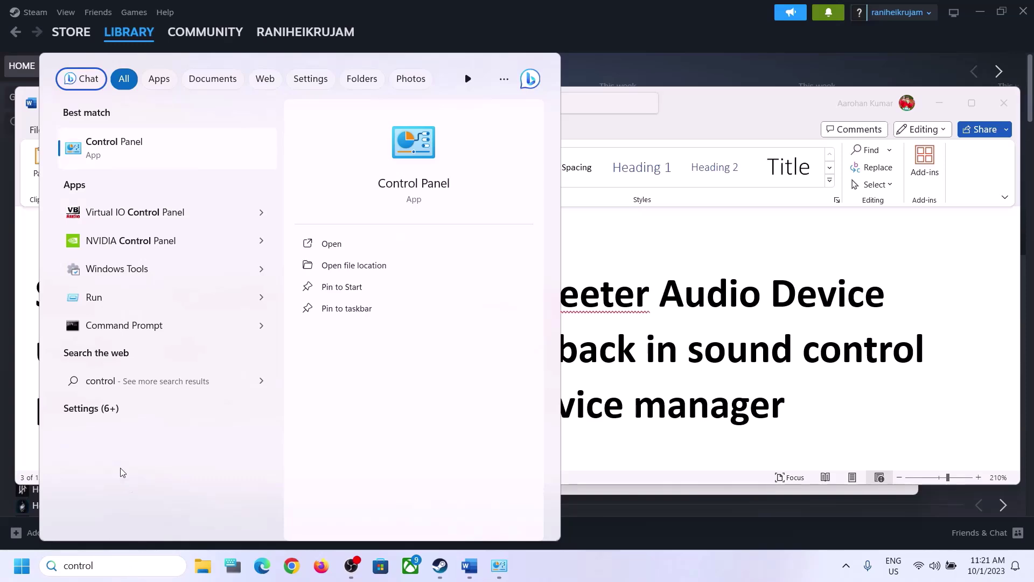
click(135, 142)
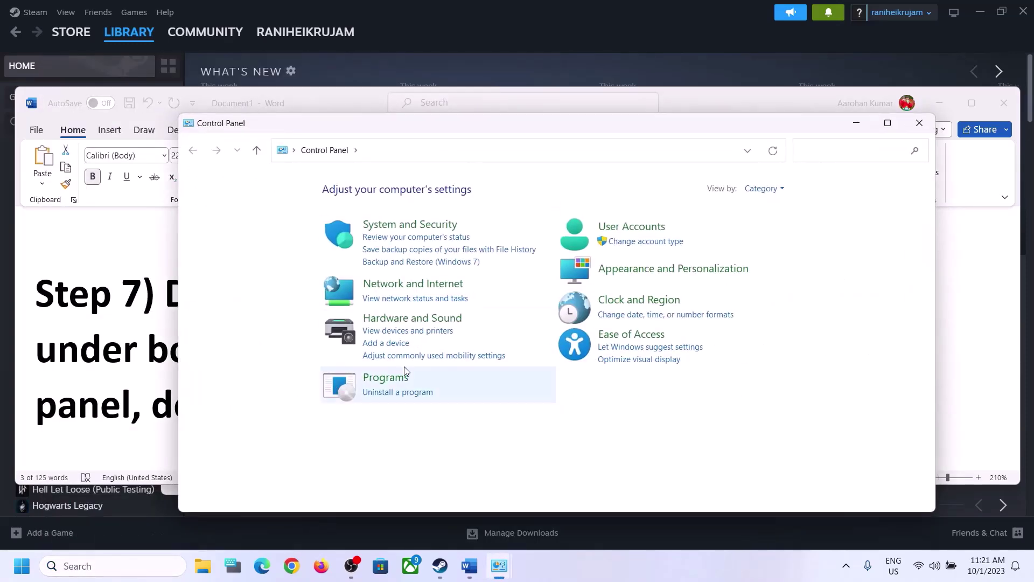
click(416, 318)
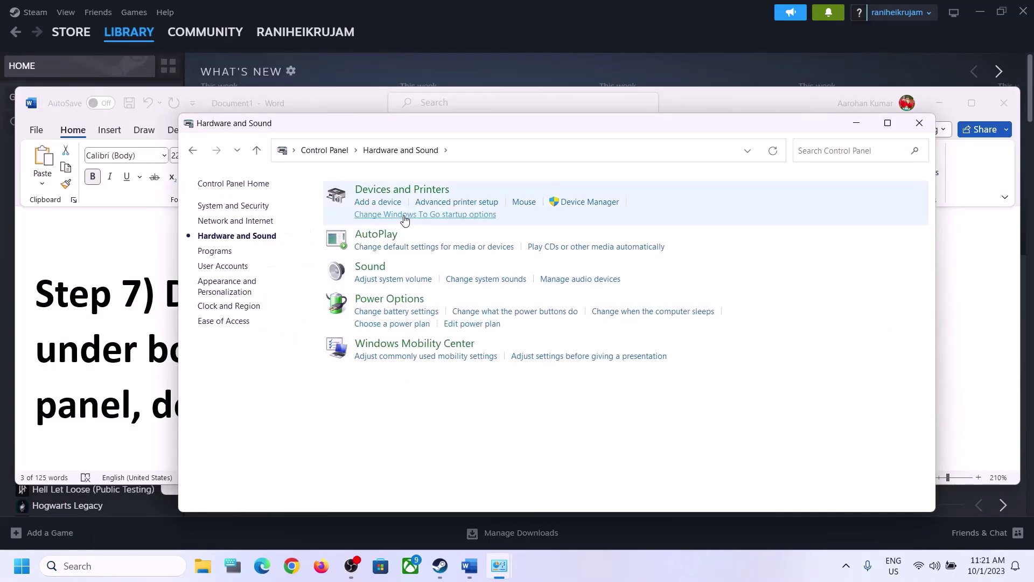
click(370, 268)
drag(217, 57, 592, 110)
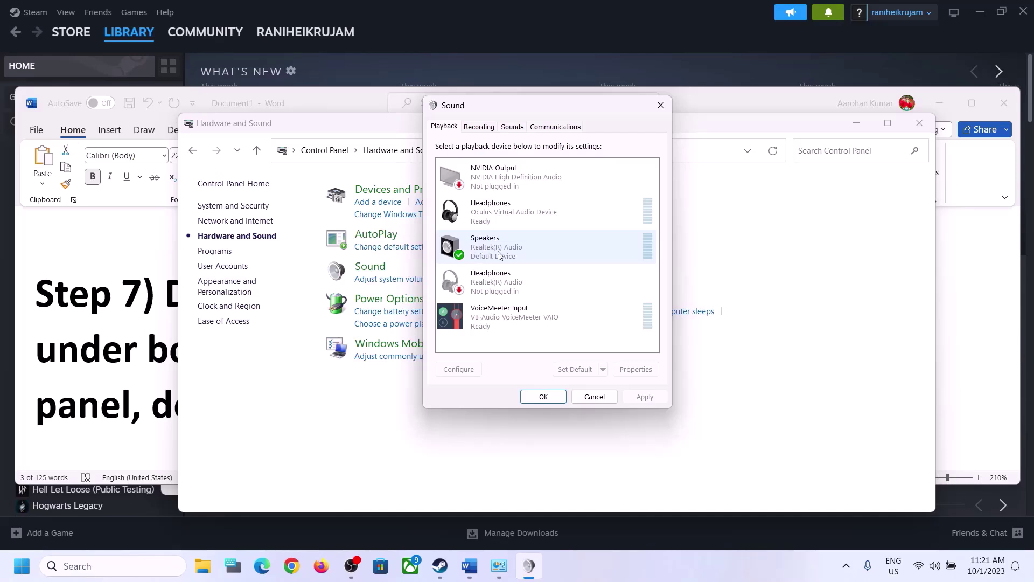
Step: Disable the Oculus Virtual Audio Device headphones and the Realtek(R) Audio headphones in the playback device list
click(512, 215)
right_click(511, 215)
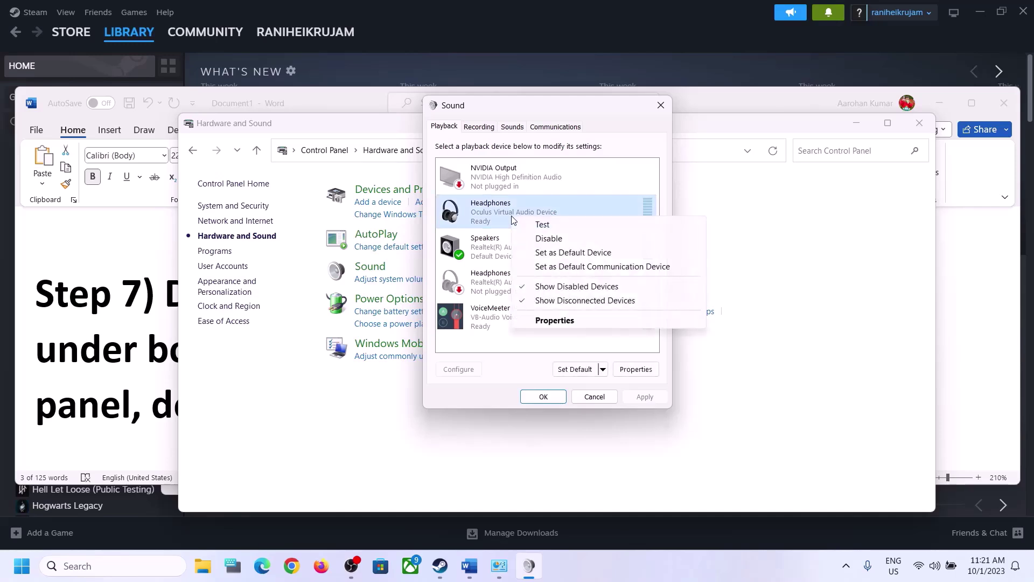
click(547, 240)
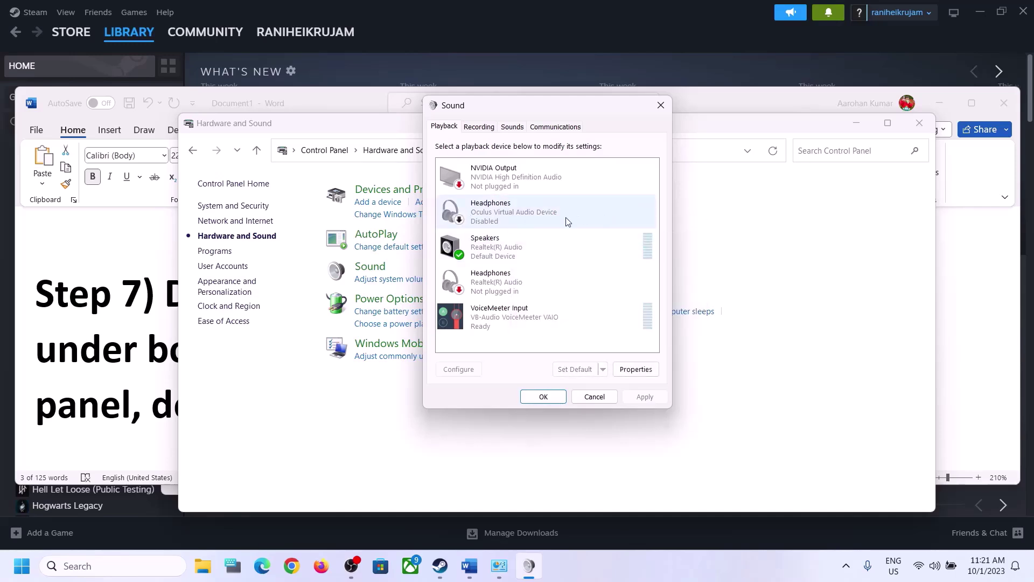
click(488, 293)
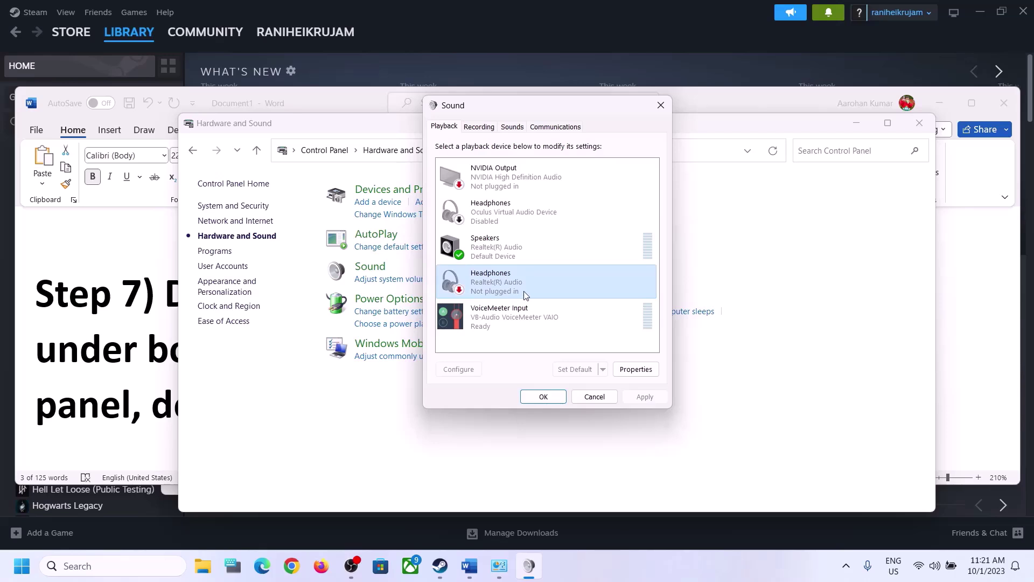
right_click(500, 289)
click(537, 309)
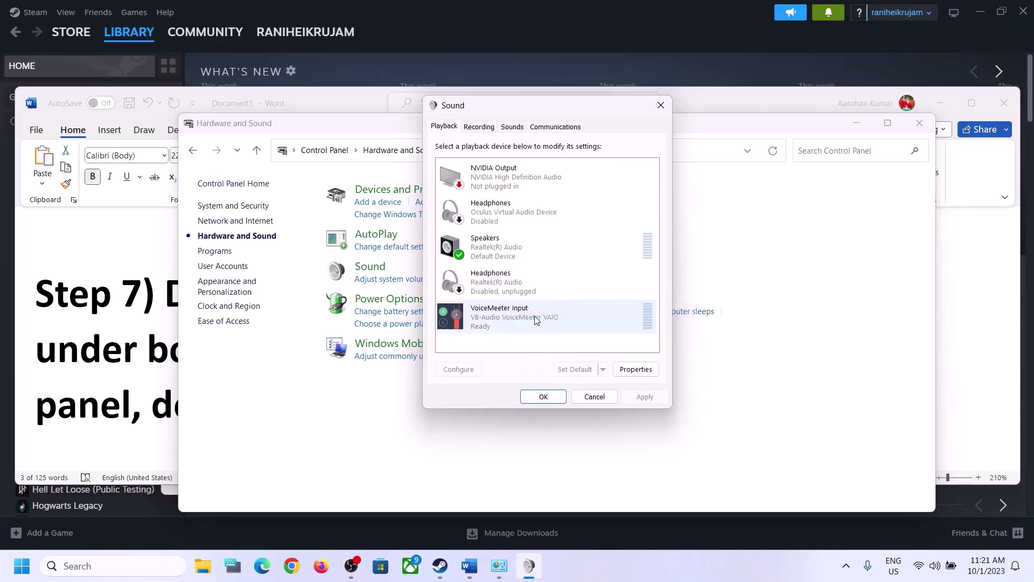
Step: Disable the VoiceMeeter Input and NVIDIA Output playback devices
click(501, 322)
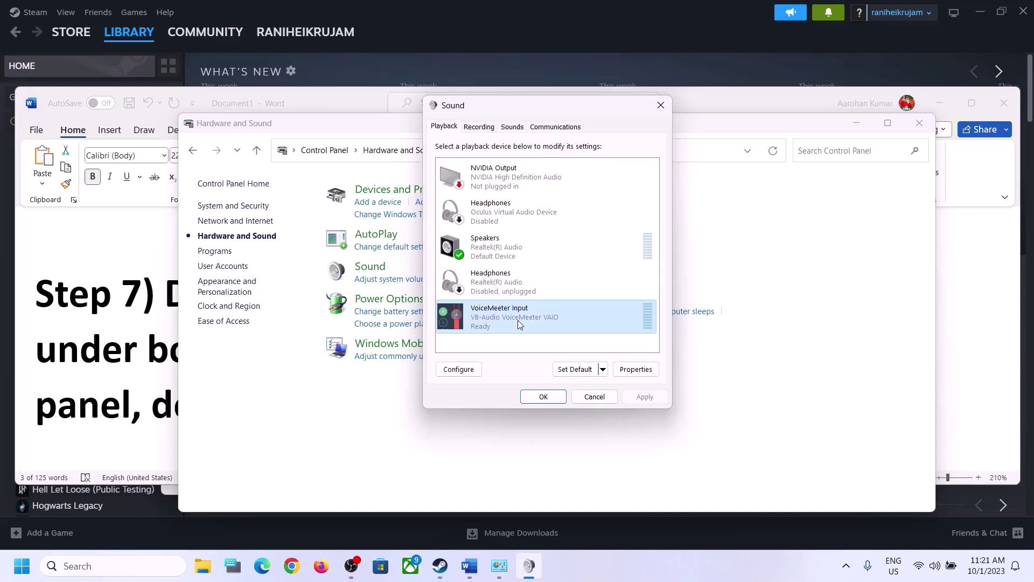
right_click(518, 322)
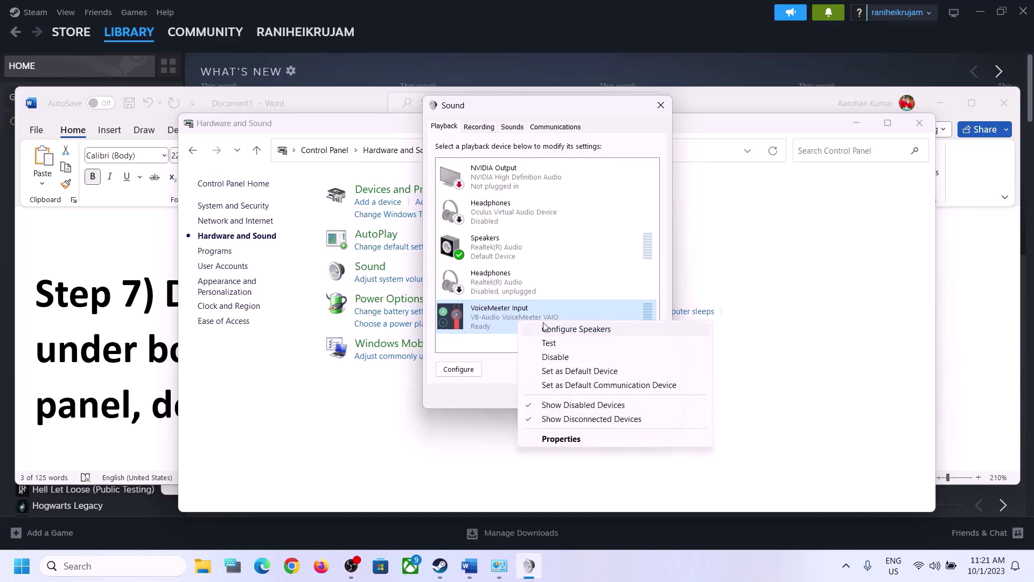
click(556, 357)
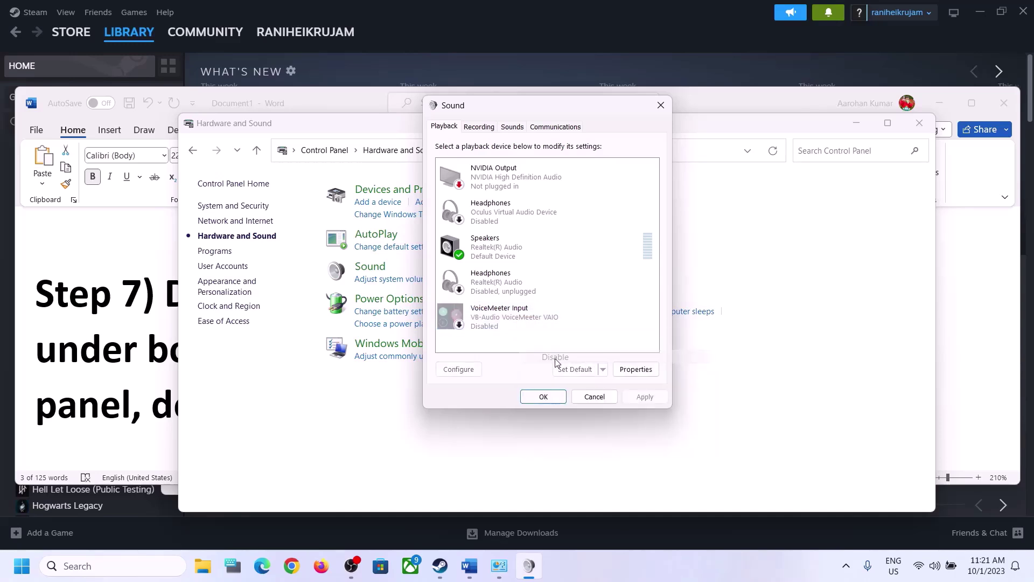
click(494, 251)
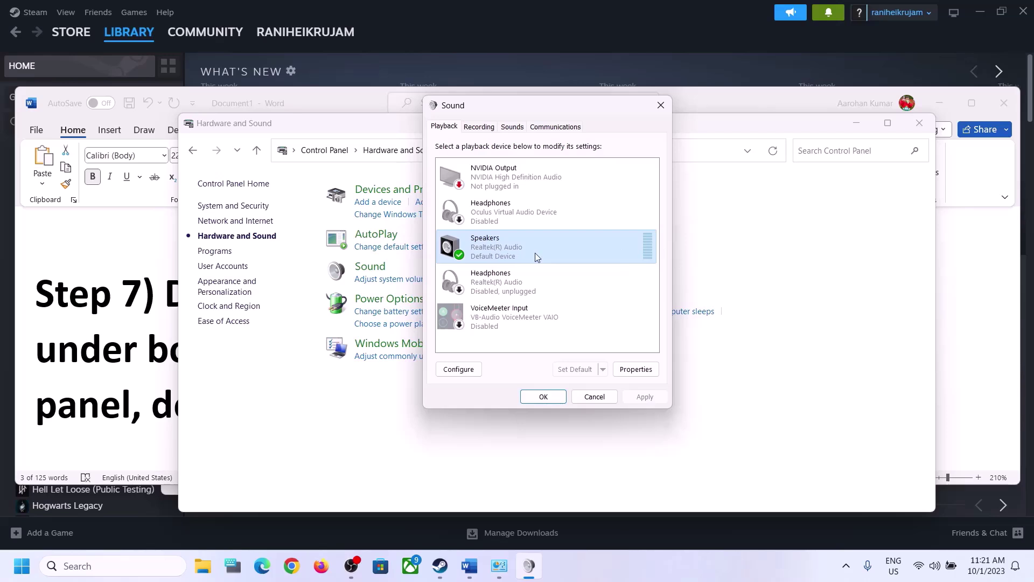
click(524, 175)
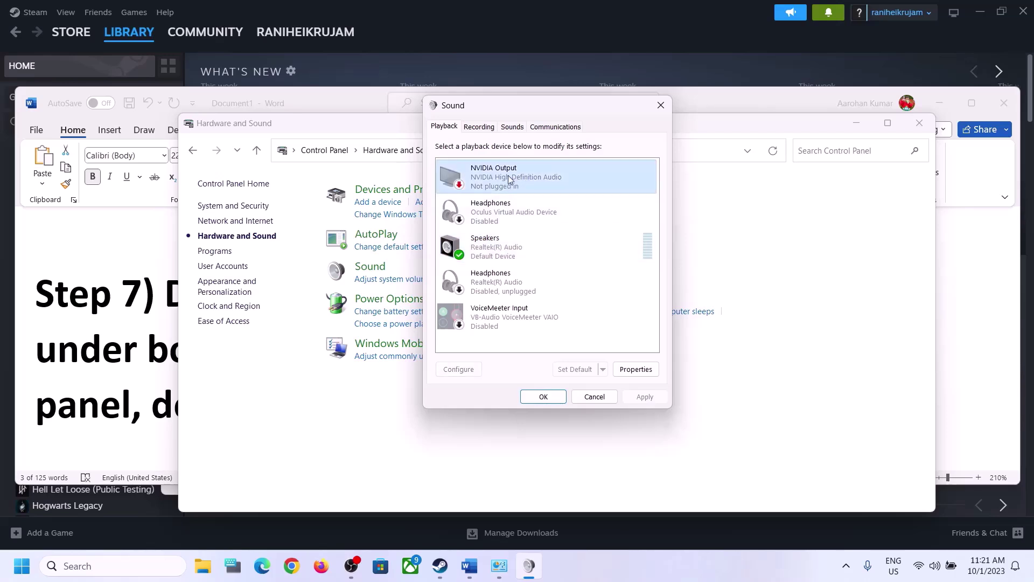
right_click(505, 175)
click(547, 199)
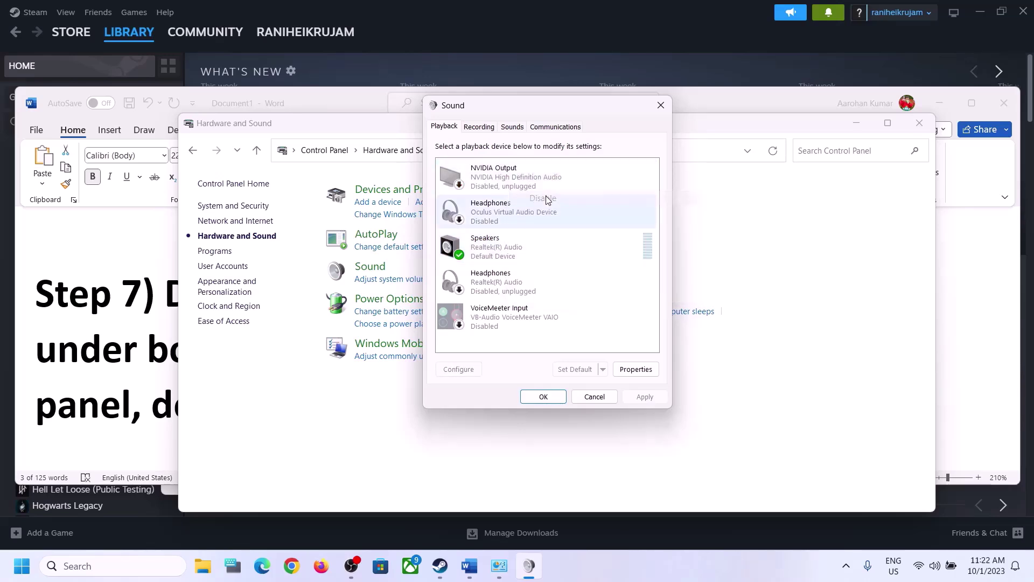
Step: Select the default Realtek(R) Audio speakers, dismiss their options without changing anything, and close the Sound window
click(485, 258)
right_click(503, 251)
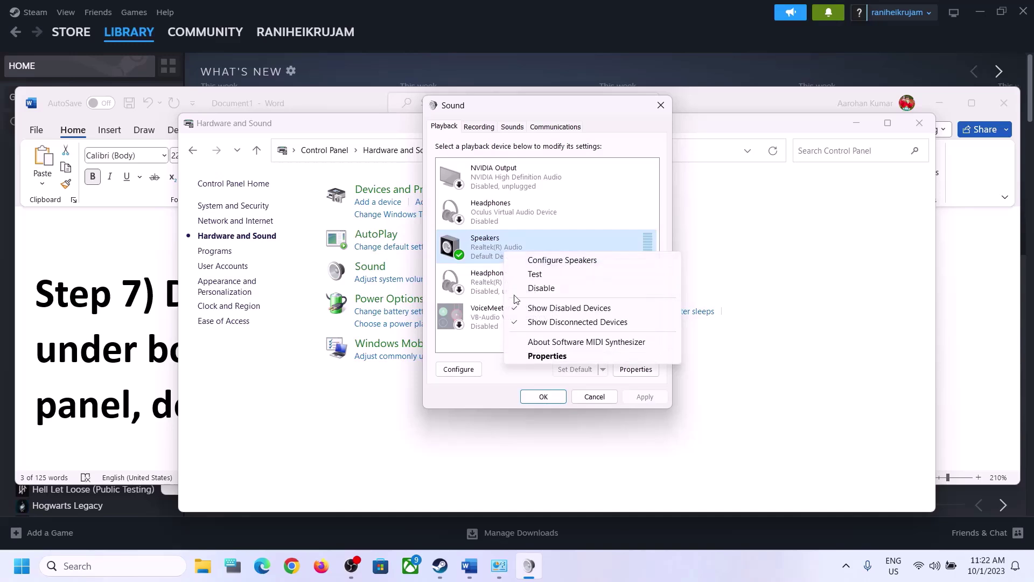
click(472, 263)
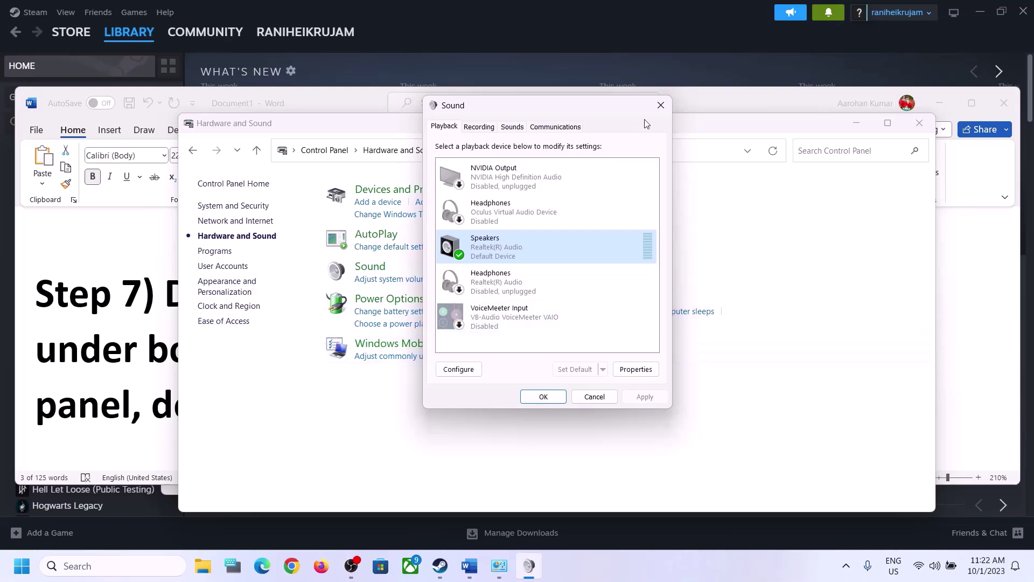
click(660, 105)
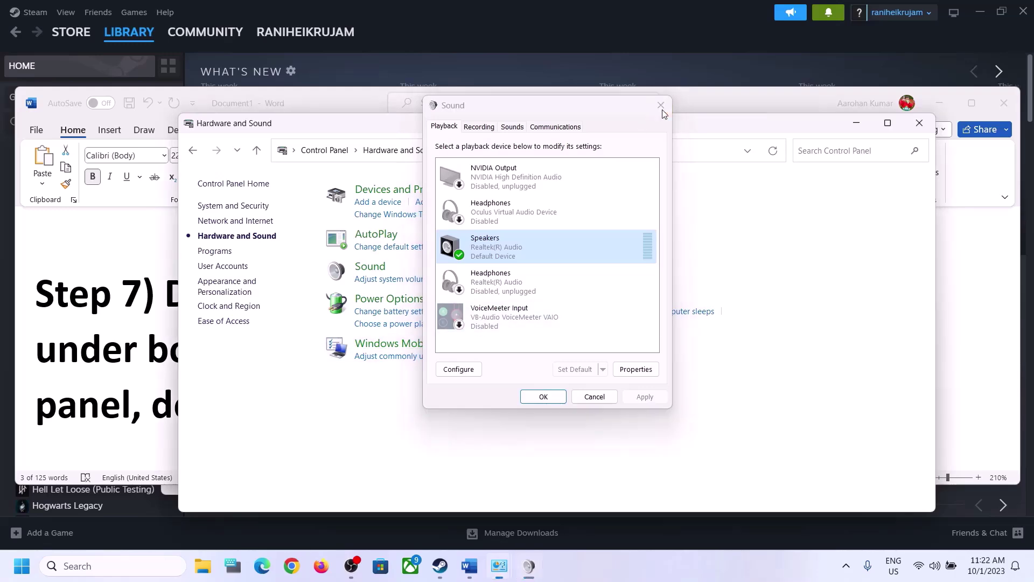
Step: Open Device Manager and expand the Sound, video and game controllers category
right_click(28, 576)
click(65, 267)
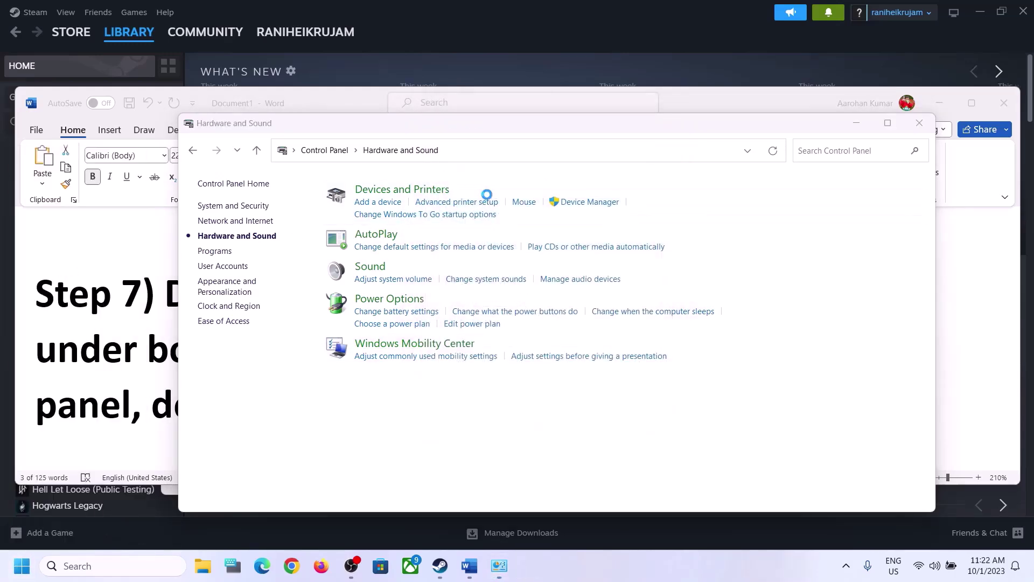
drag(411, 46, 717, 92)
scroll(517, 353, down, 1)
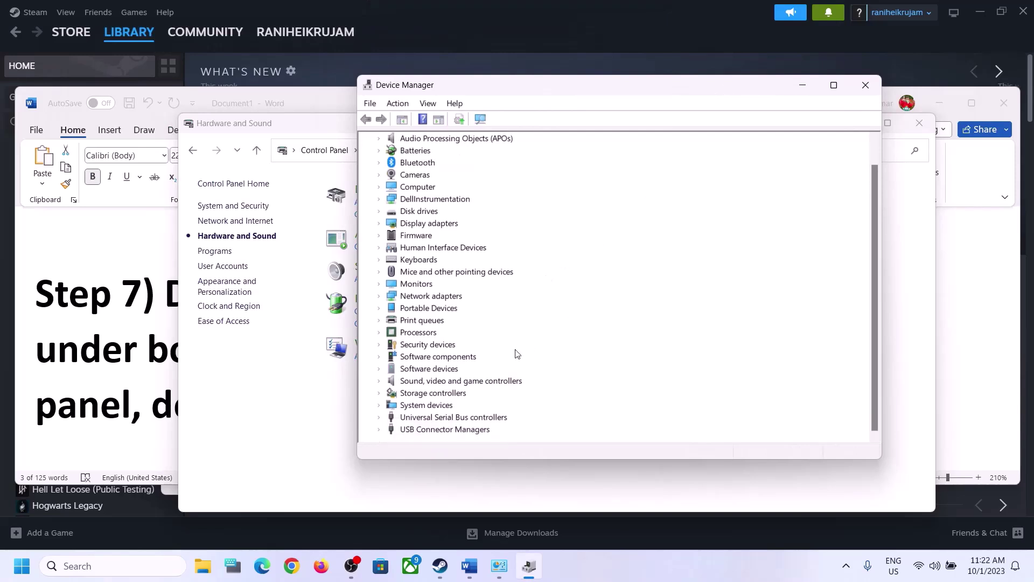
click(461, 382)
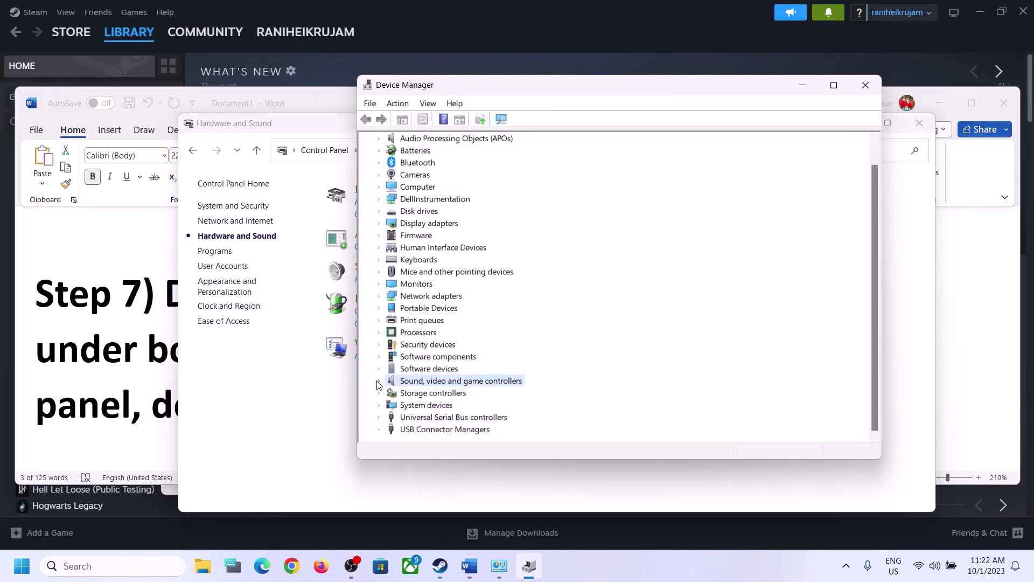
click(378, 381)
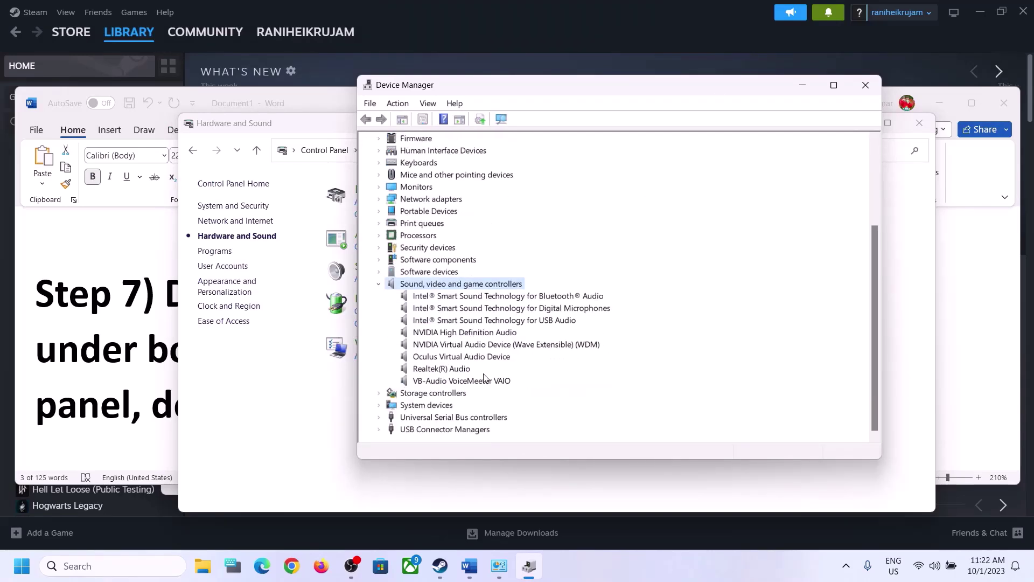
Step: Disable the VB-Audio VoiceMeeter VAIO device in Device Manager and confirm
click(438, 369)
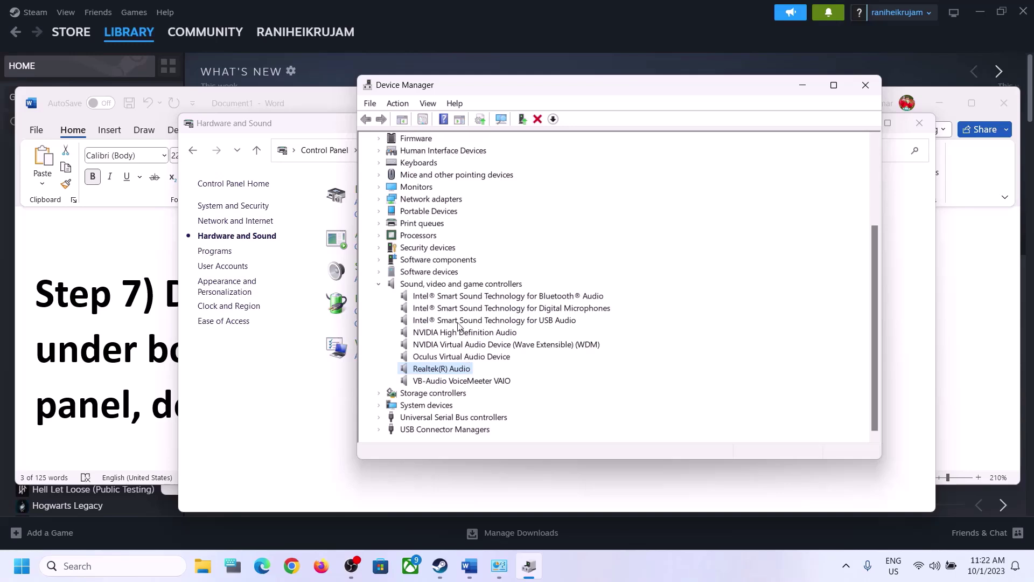
click(448, 381)
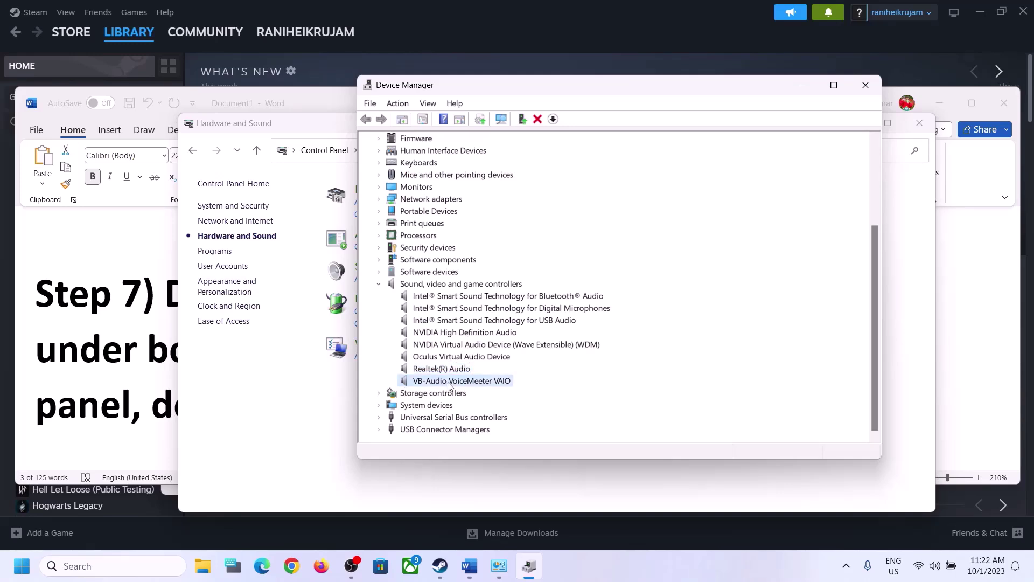
right_click(476, 387)
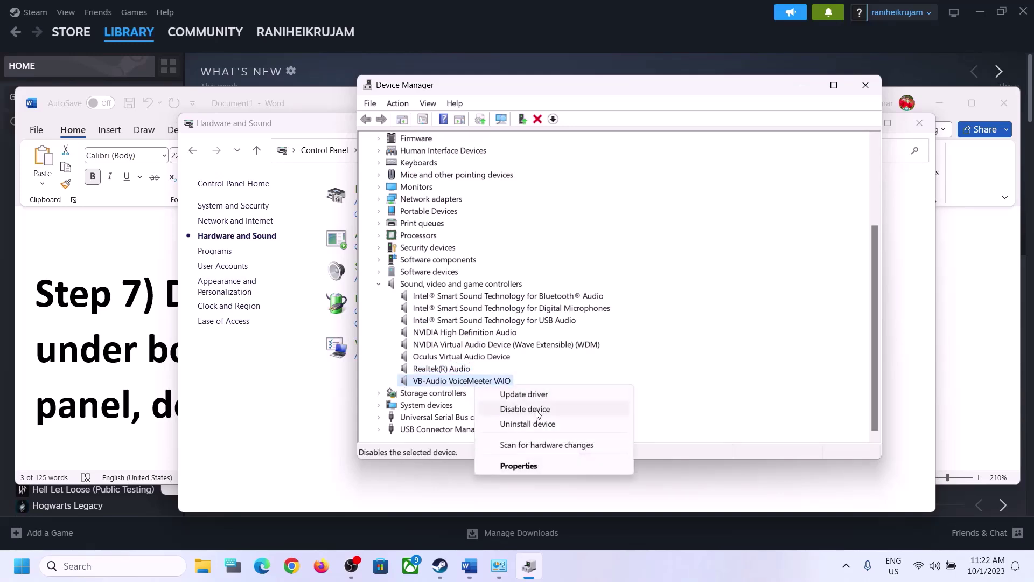
click(536, 410)
click(548, 300)
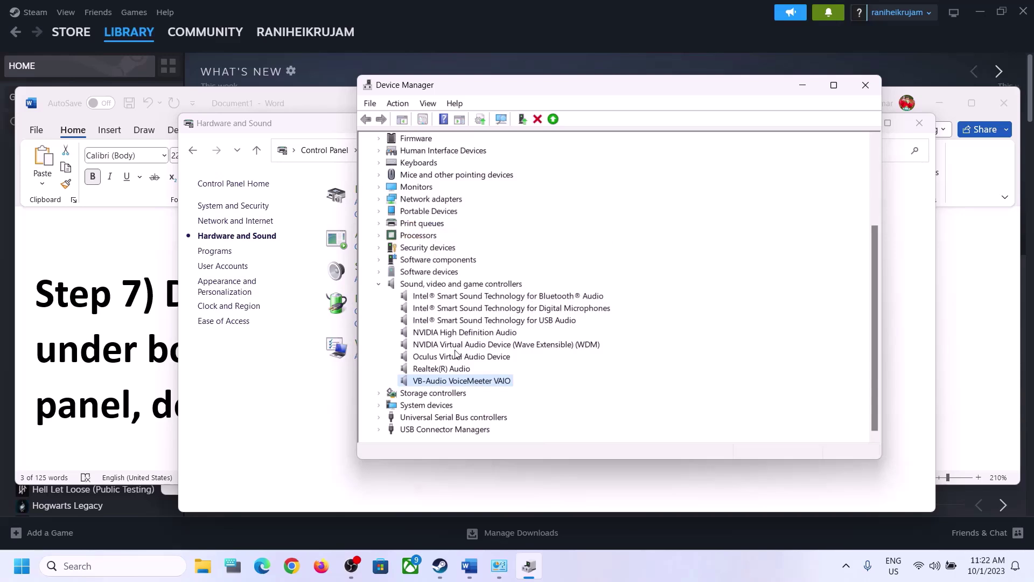
Step: Disable the Oculus Virtual Audio Device under Sound, video and game controllers and confirm
click(447, 410)
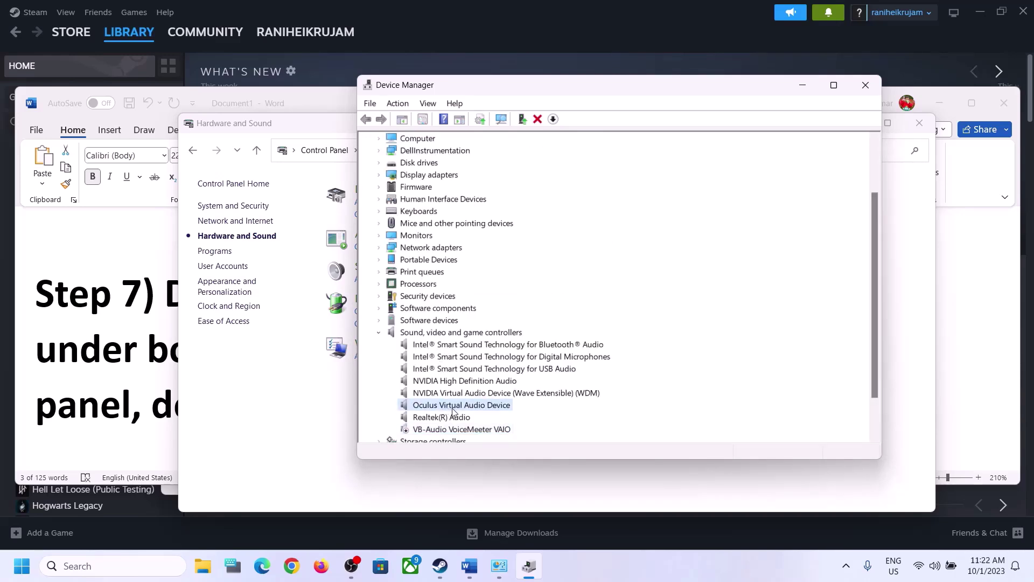
right_click(452, 412)
click(503, 432)
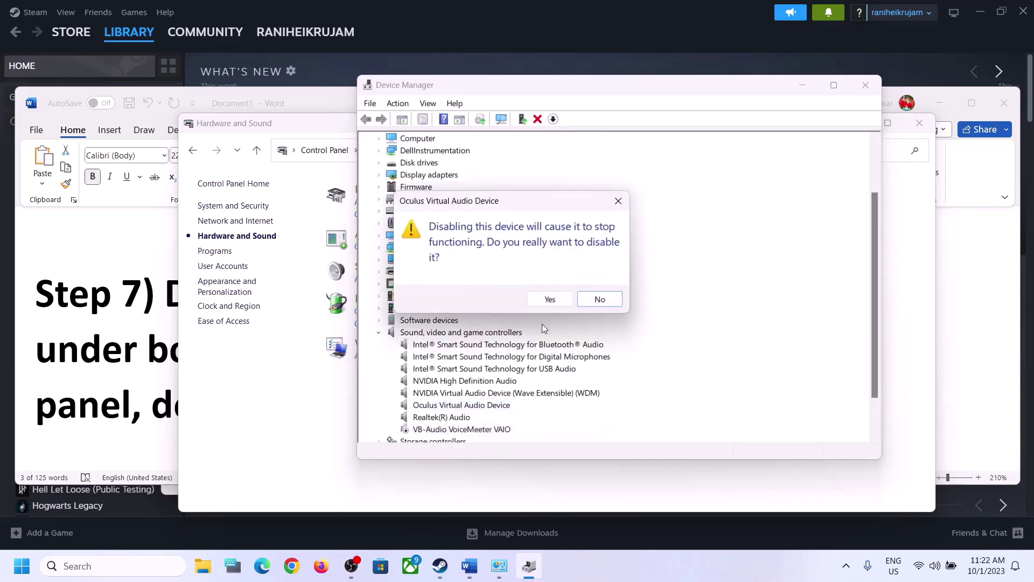
click(546, 300)
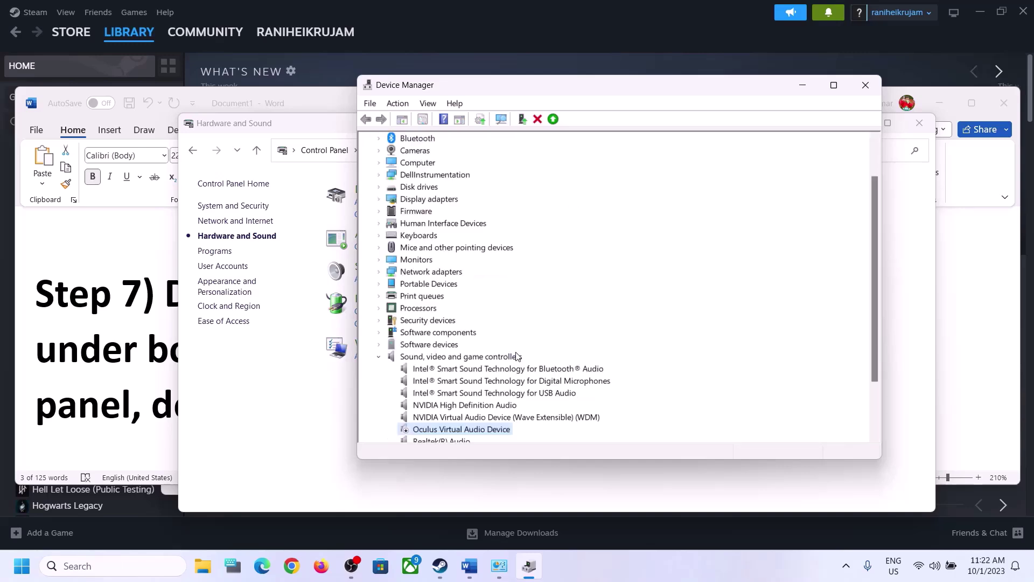
Step: Disable the NVIDIA Virtual Audio Device (Wave Extensible) (WDM) and confirm
scroll(508, 356, down, 2)
click(460, 348)
right_click(461, 348)
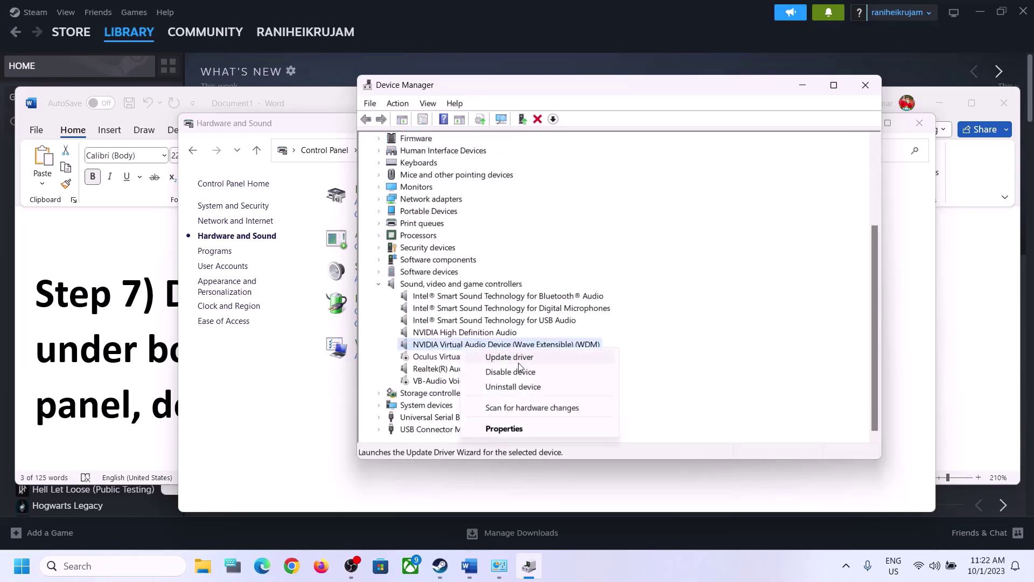
click(518, 370)
click(550, 303)
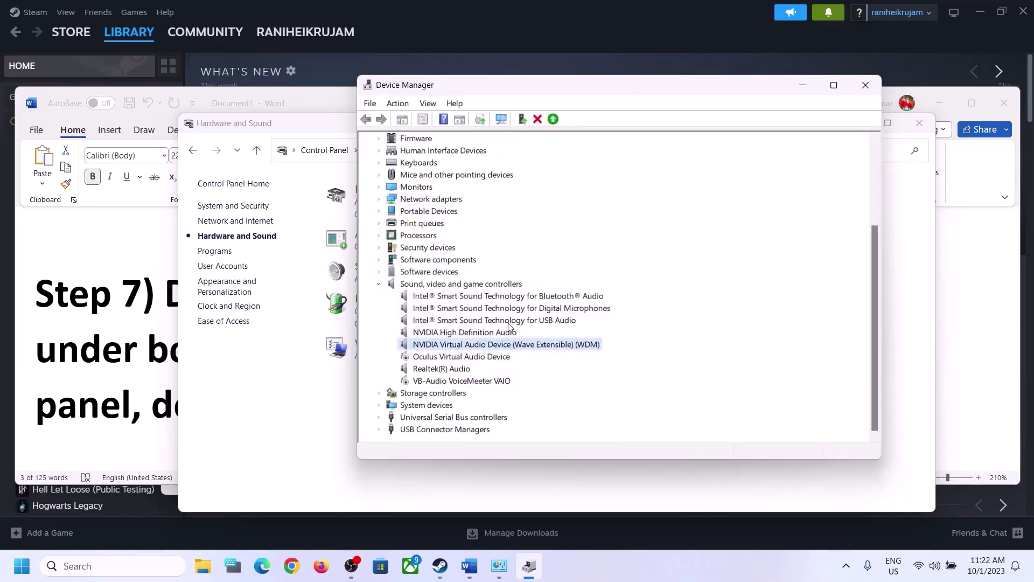
Step: Disable the NVIDIA High Definition Audio device, leave Realtek(R) Audio enabled, and close Device Manager
click(443, 417)
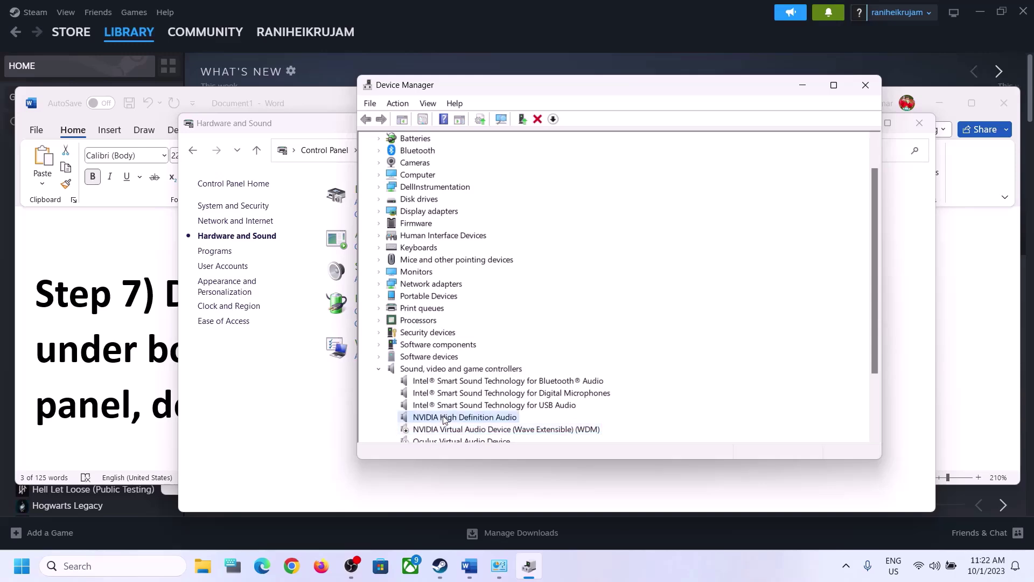
right_click(443, 418)
click(502, 437)
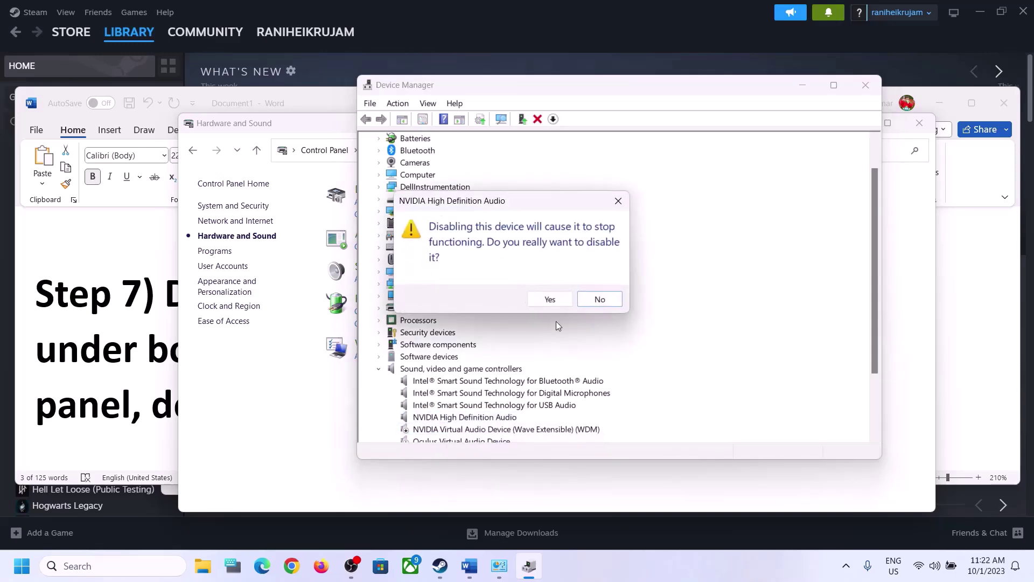
click(550, 299)
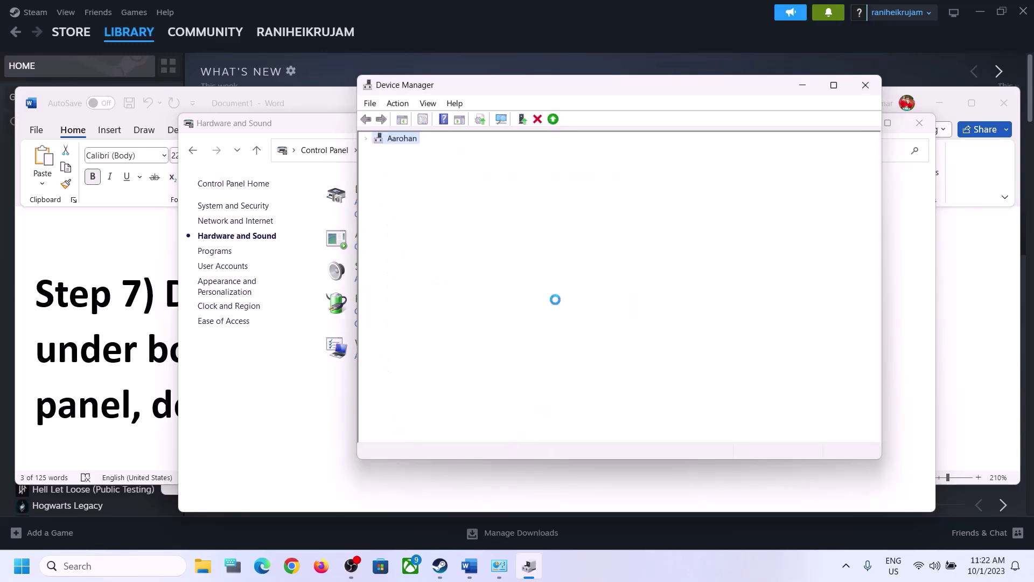
scroll(558, 323, down, 2)
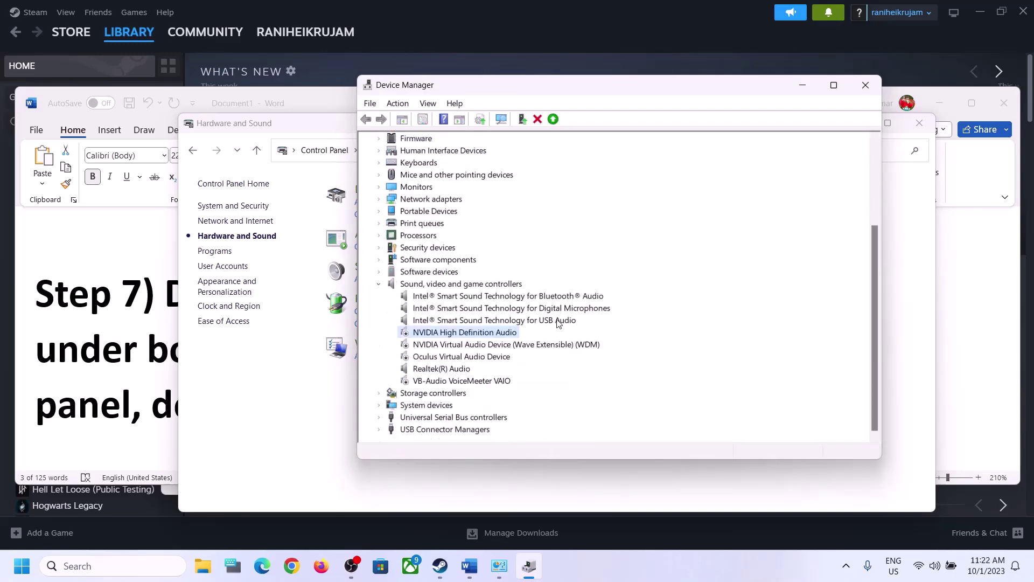
click(434, 370)
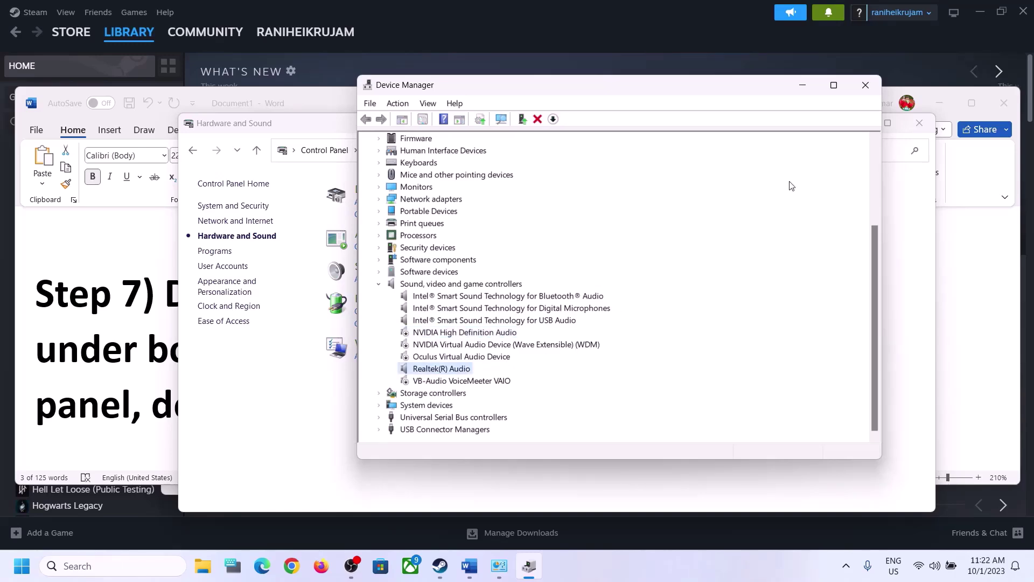
click(865, 85)
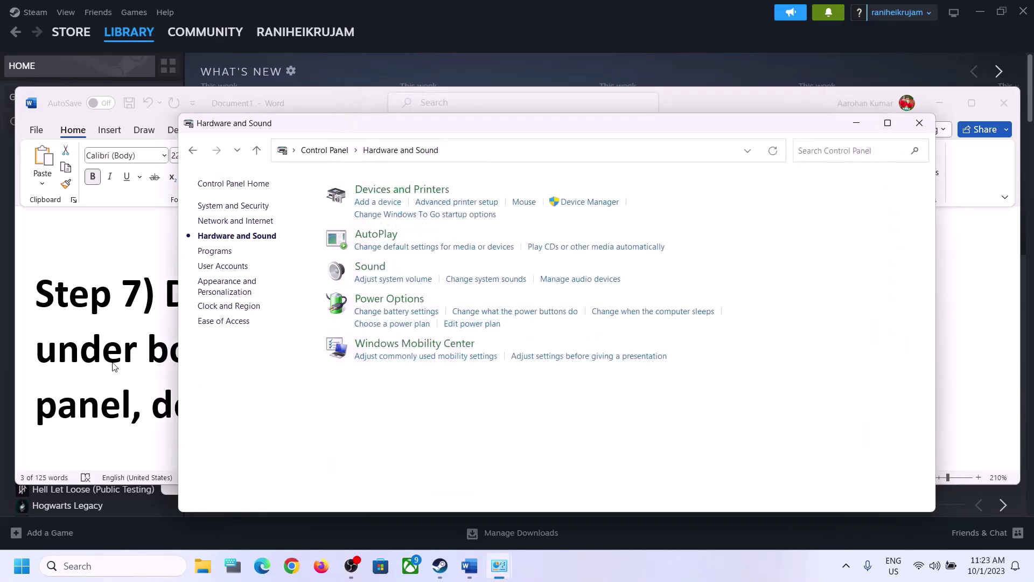
Step: Switch to the Word document and copy the shell:::{A8A91A66-3A7D-4424-8D24-04E180695C7A} command under Step 8
key(alt+Tab)
scroll(503, 360, down, 2)
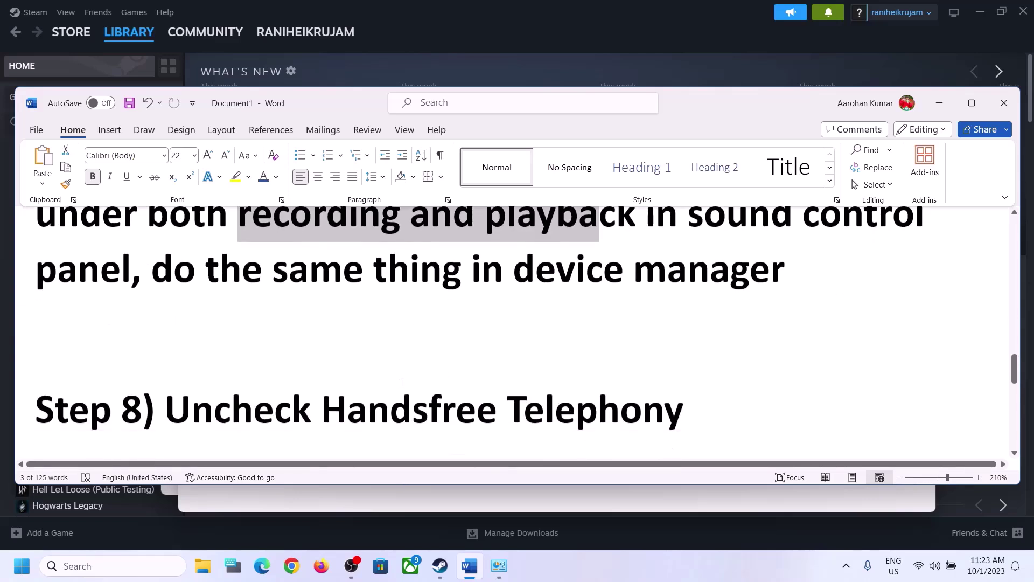
scroll(401, 382, down, 3)
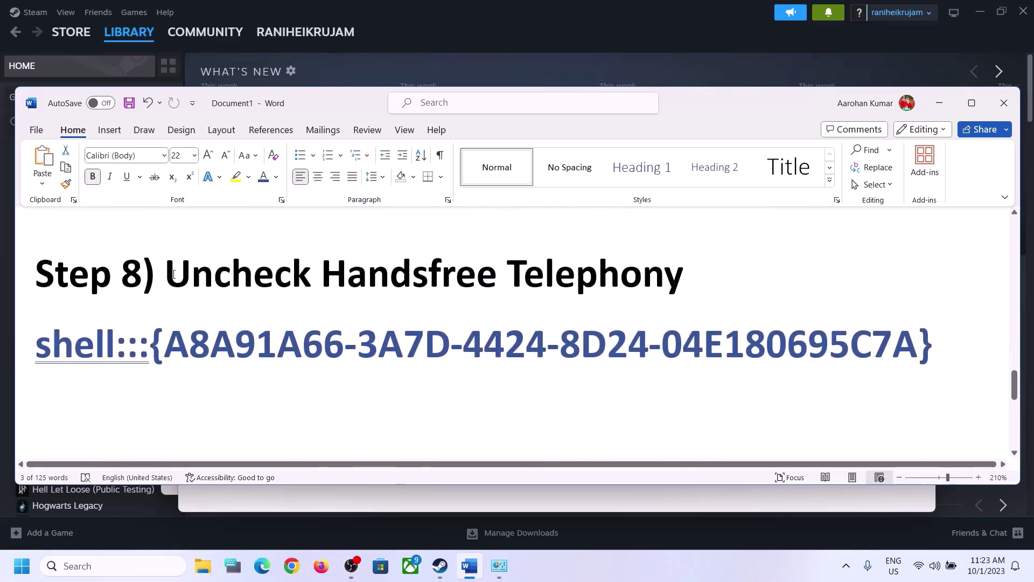
drag(173, 275, 608, 275)
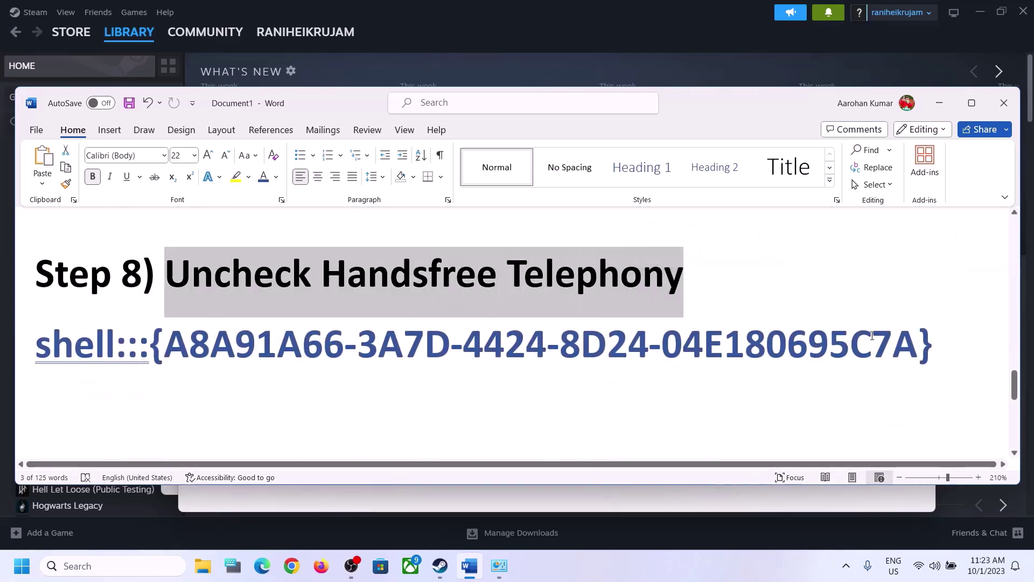
drag(955, 340, 37, 347)
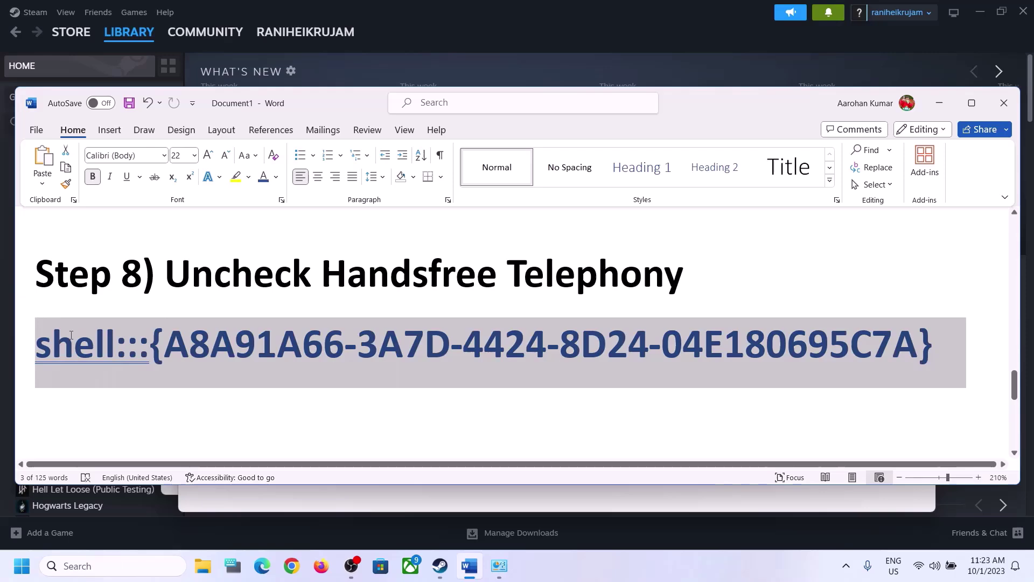
right_click(98, 349)
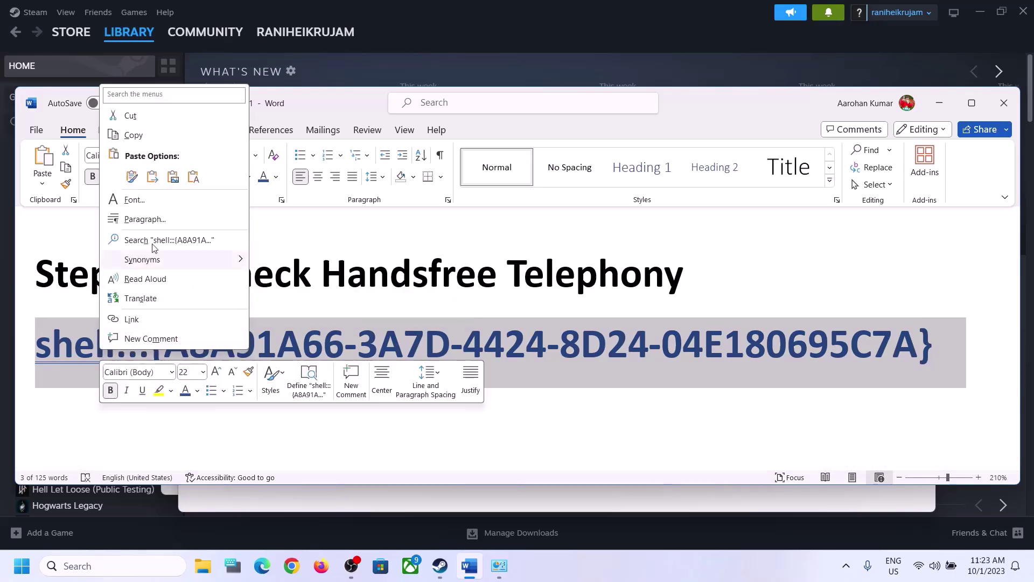
click(133, 136)
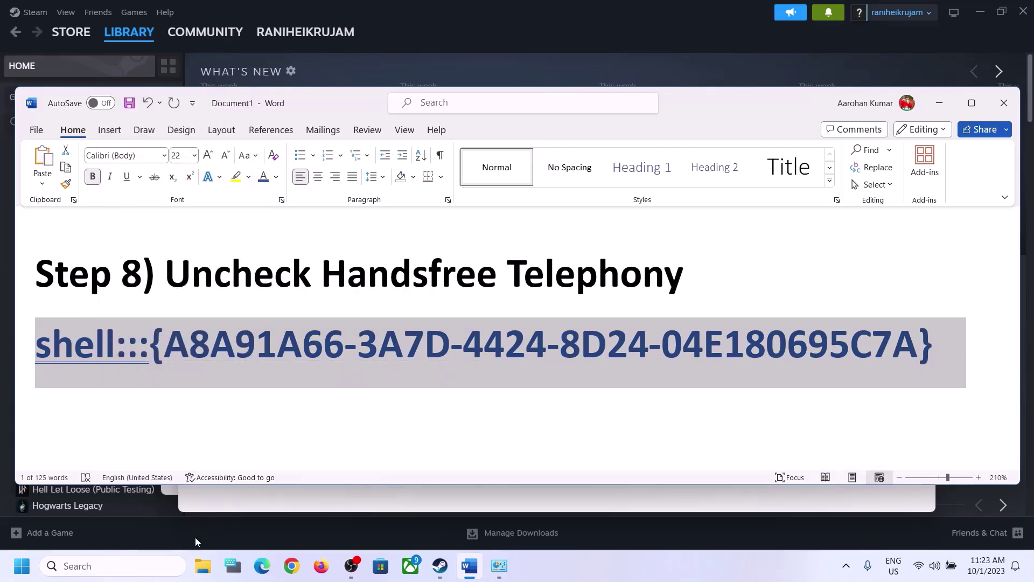
Step: Open the Run dialog and execute the copied shell command to show Devices and Printers
click(143, 567)
text(run)
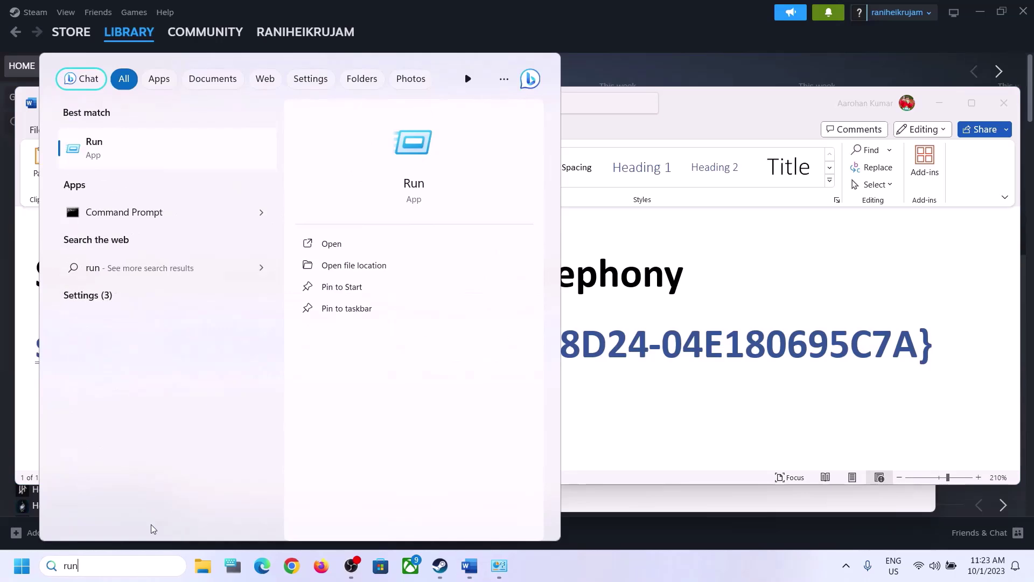
click(109, 156)
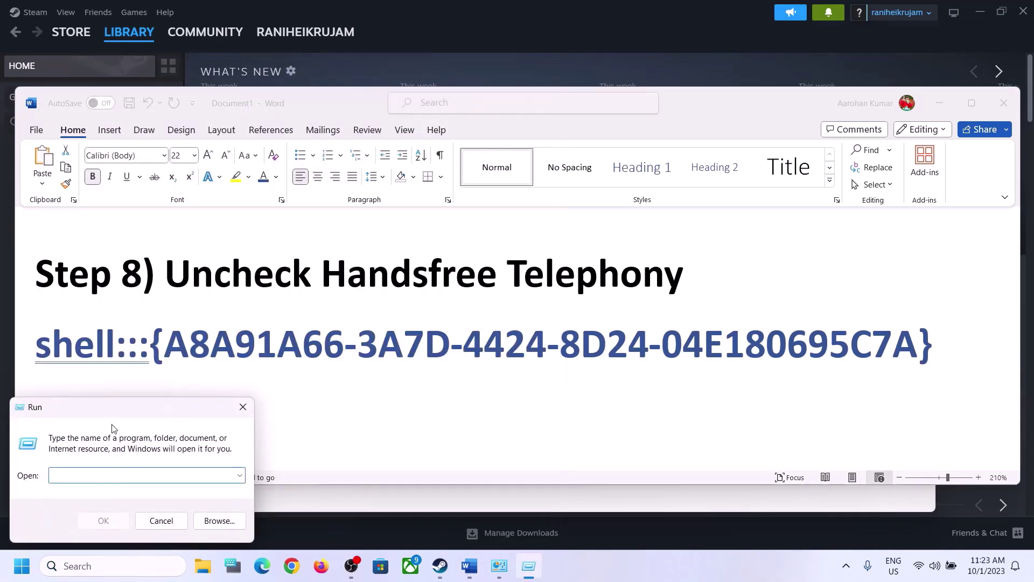
key(ctrl+v)
click(115, 523)
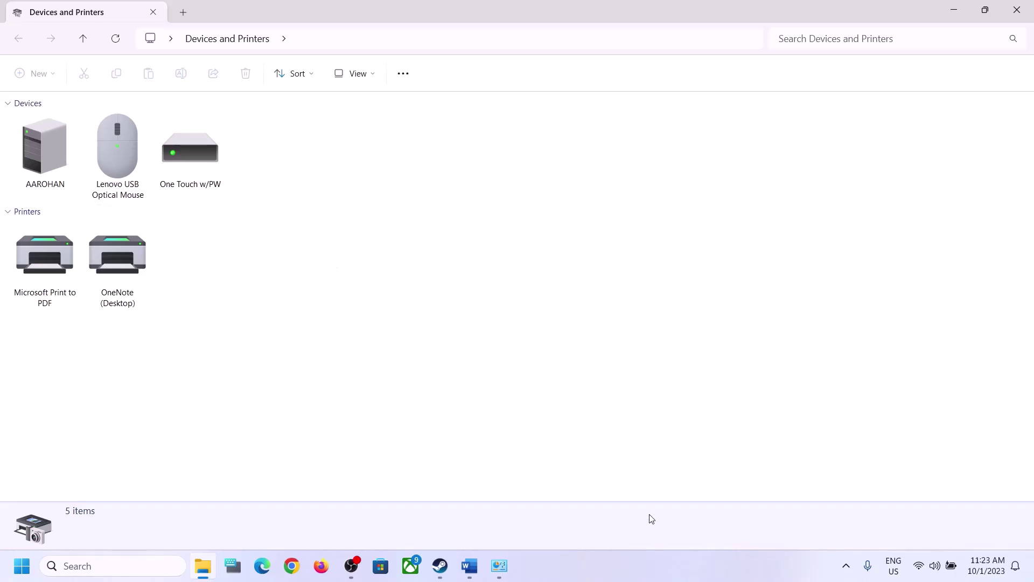
click(666, 573)
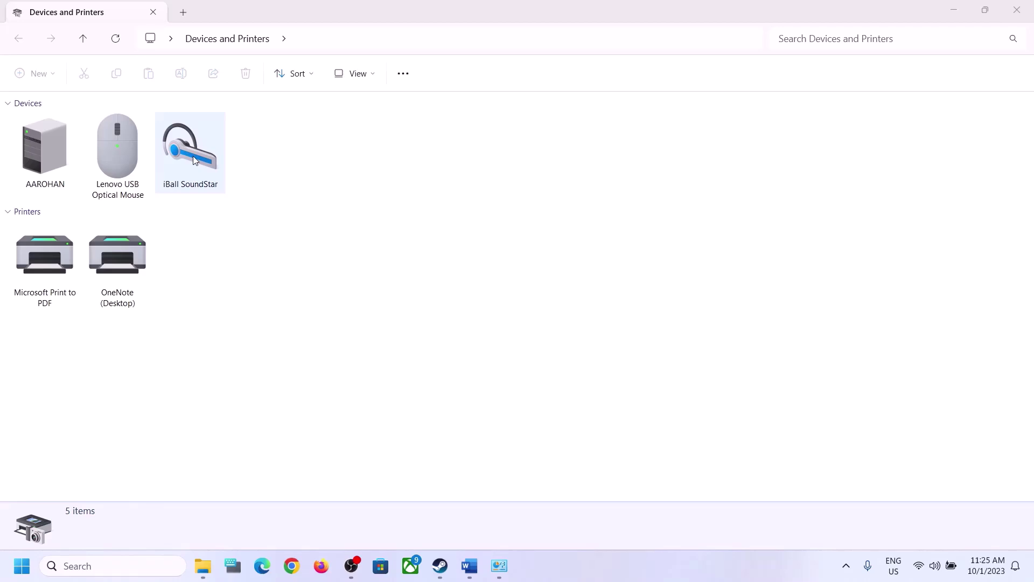
Step: Turn off the Handsfree Telephony Bluetooth service in the iBall SoundStar headset's properties, then apply and close them
right_click(194, 160)
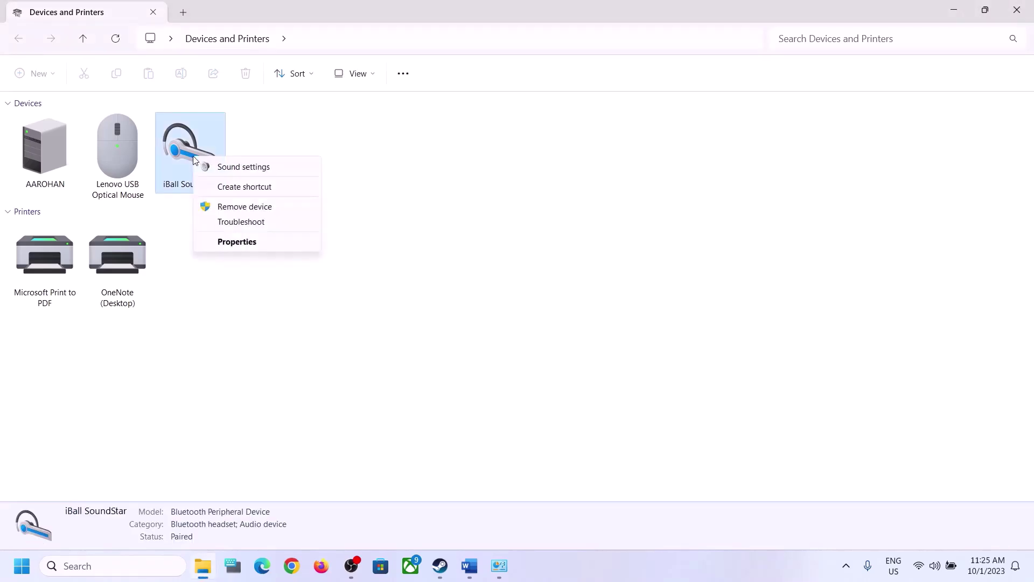
click(244, 241)
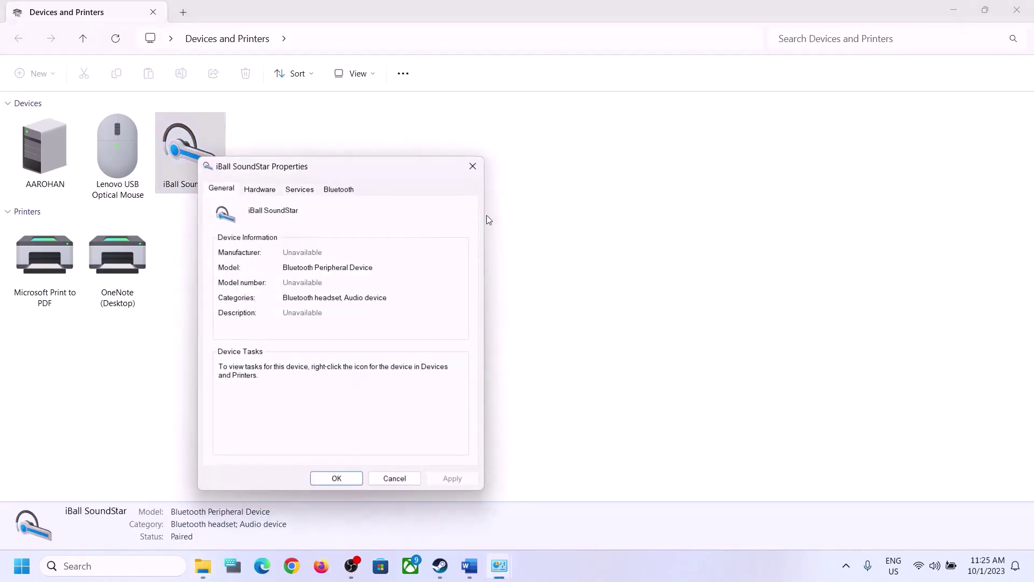
drag(381, 176, 545, 171)
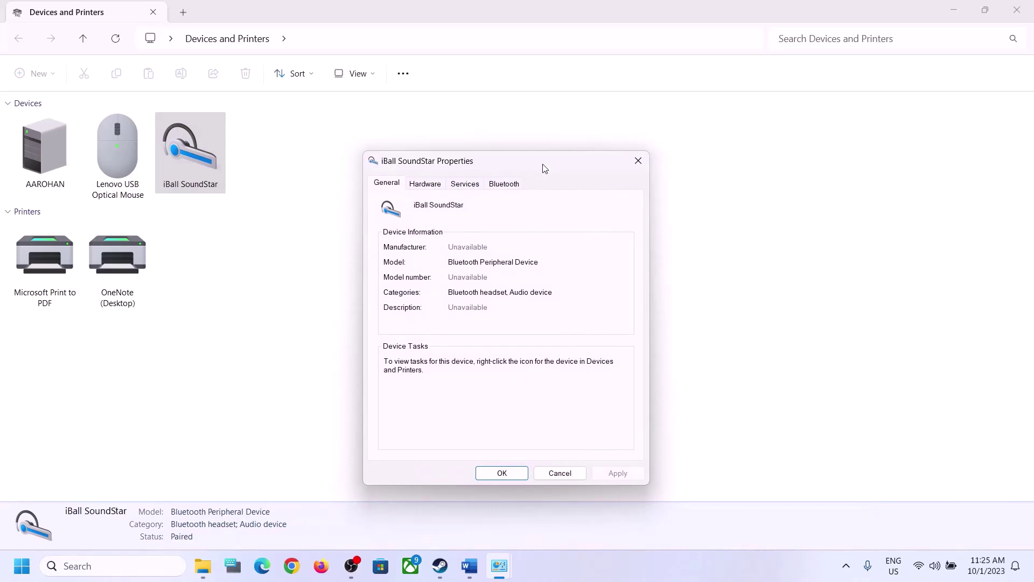
click(468, 185)
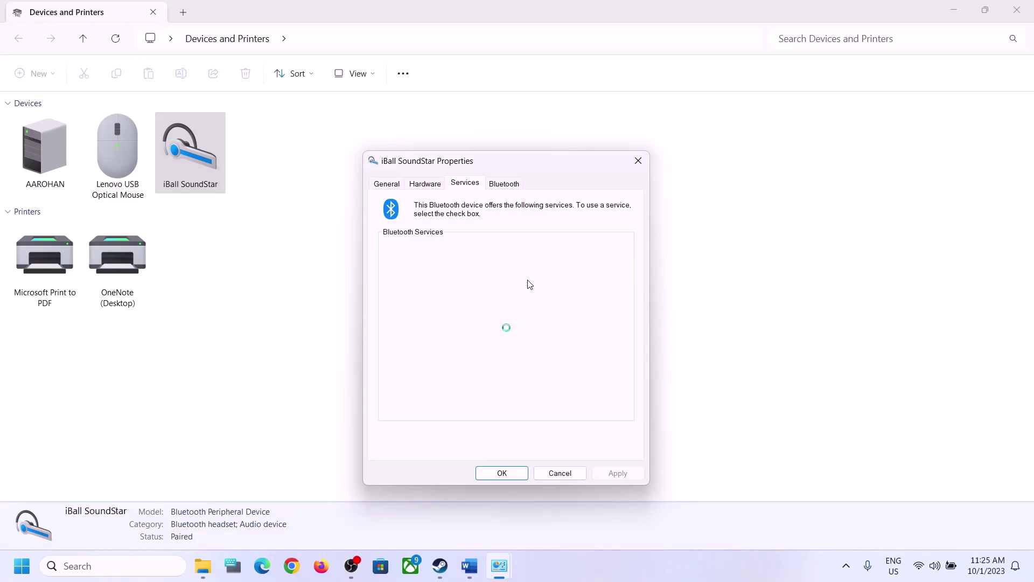
click(470, 565)
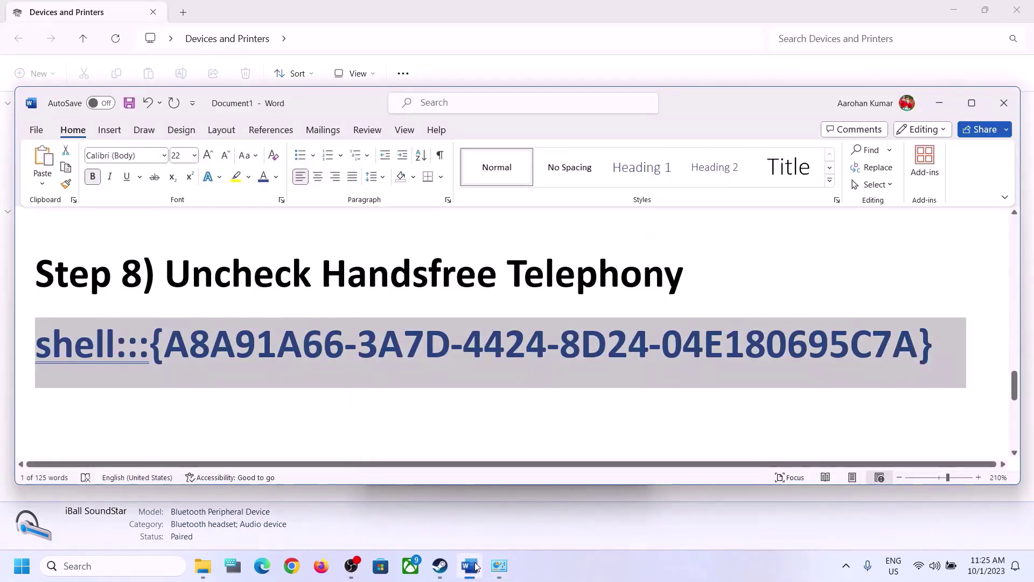
click(475, 565)
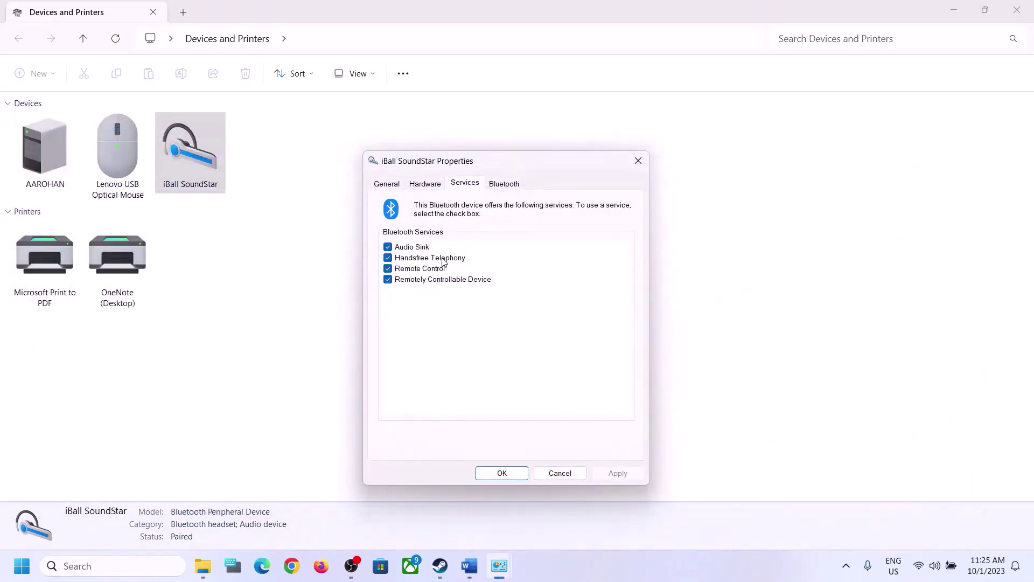
click(388, 258)
click(625, 473)
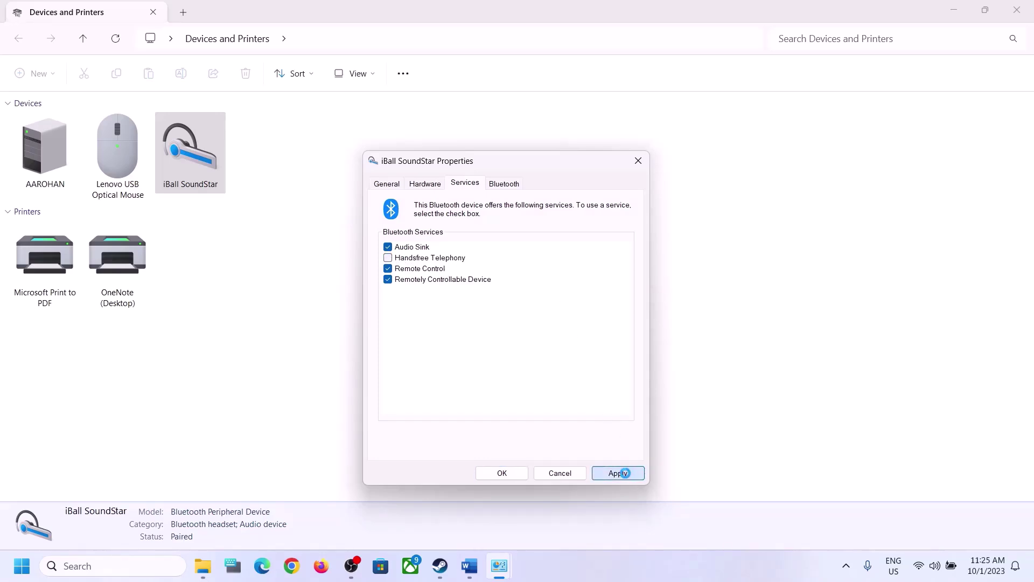
click(508, 473)
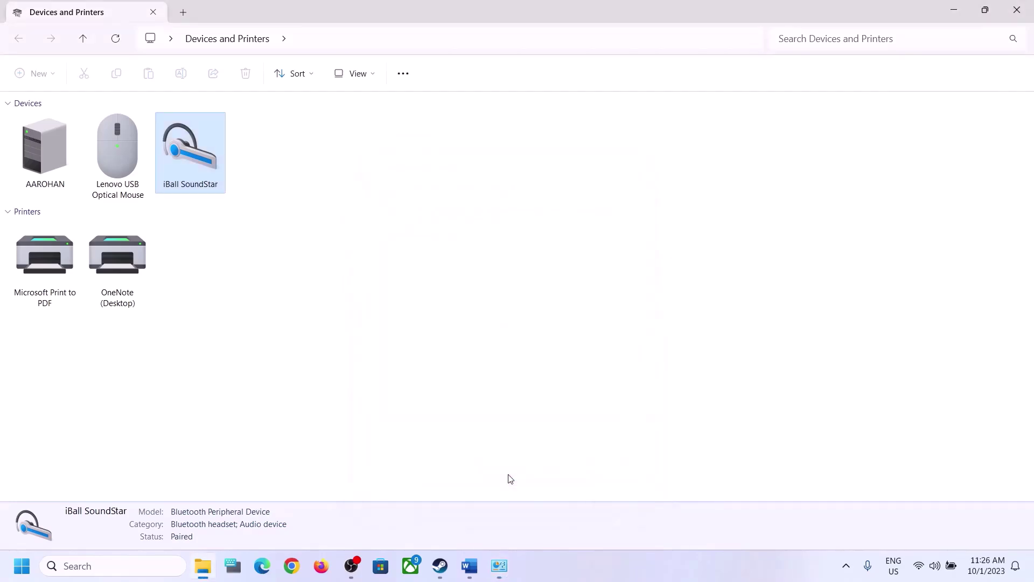
Step: Return to the Word document and read Step 9 about disconnecting external microphones and disabling the internal microphone
click(470, 566)
scroll(312, 341, down, 5)
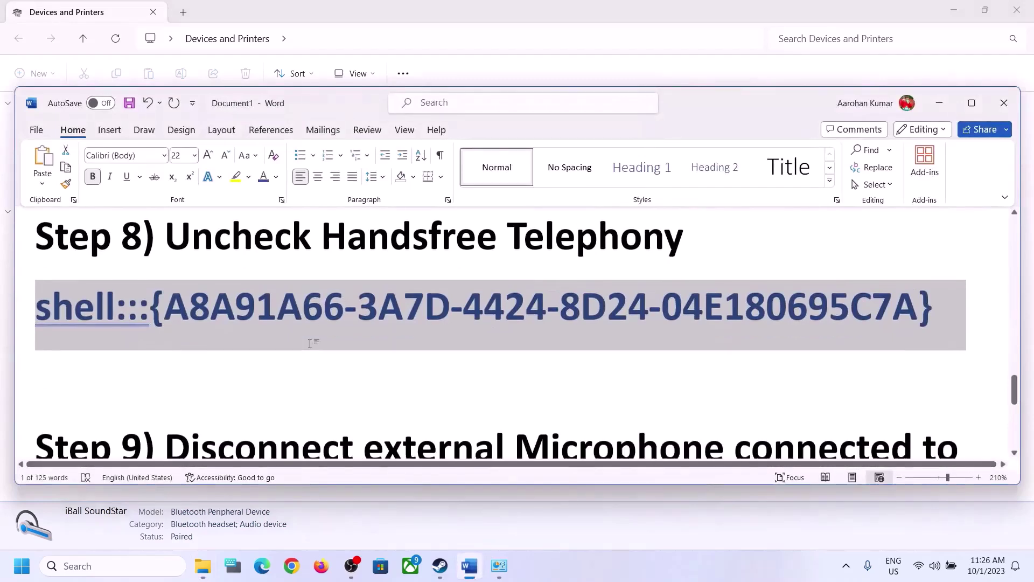
drag(166, 282, 134, 341)
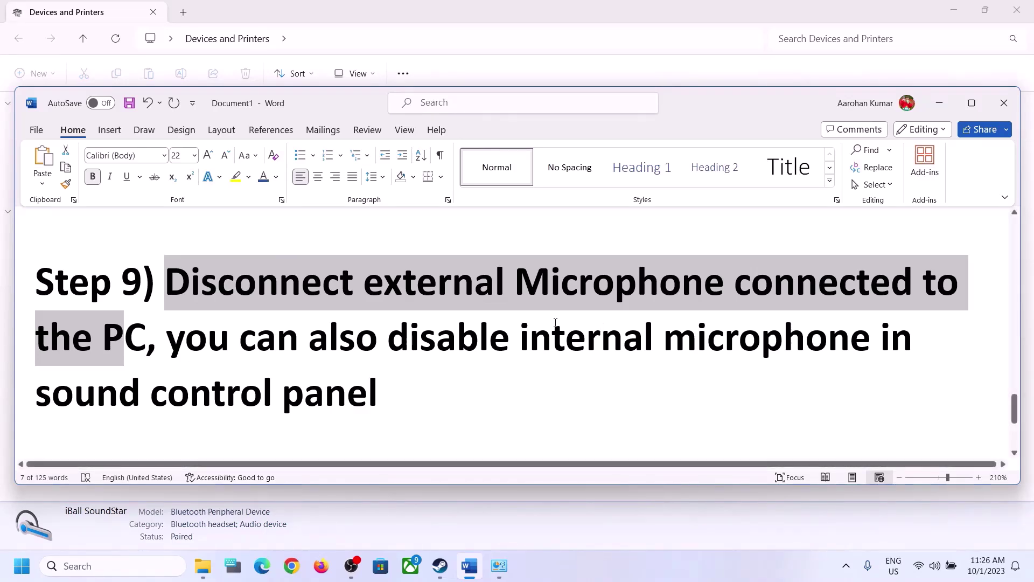
drag(397, 350, 872, 344)
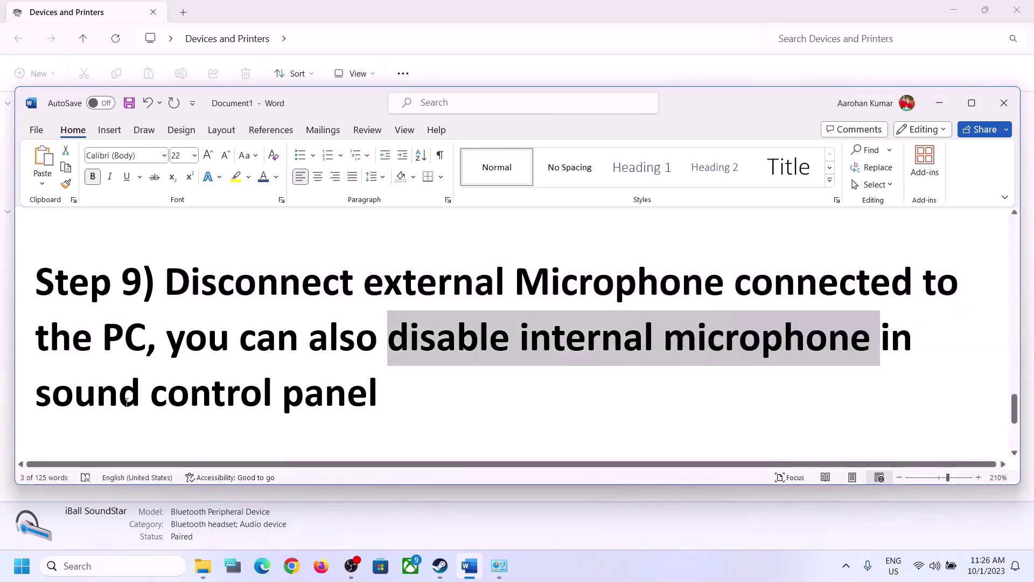
drag(96, 401, 275, 402)
drag(208, 339, 519, 339)
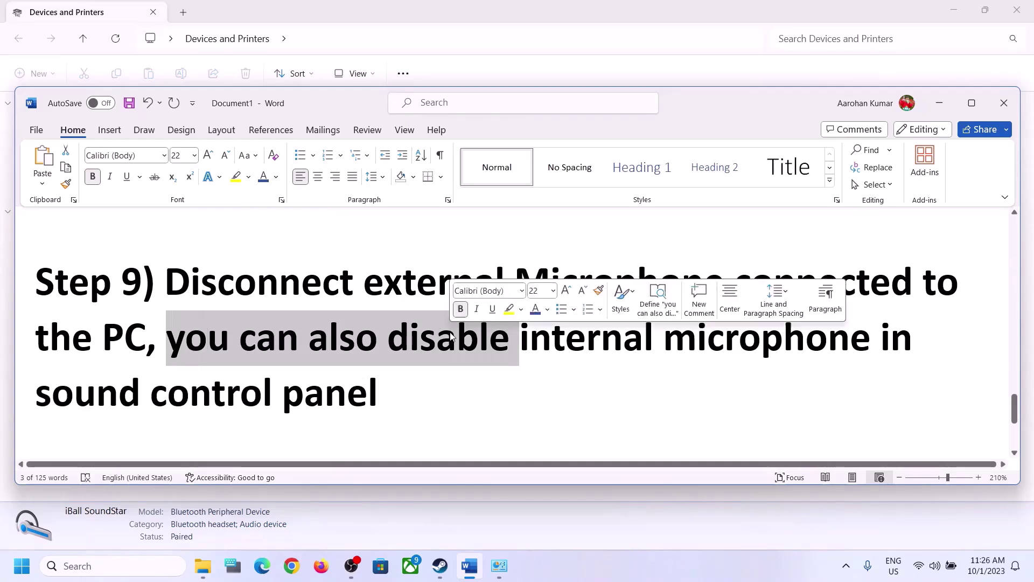
click(317, 381)
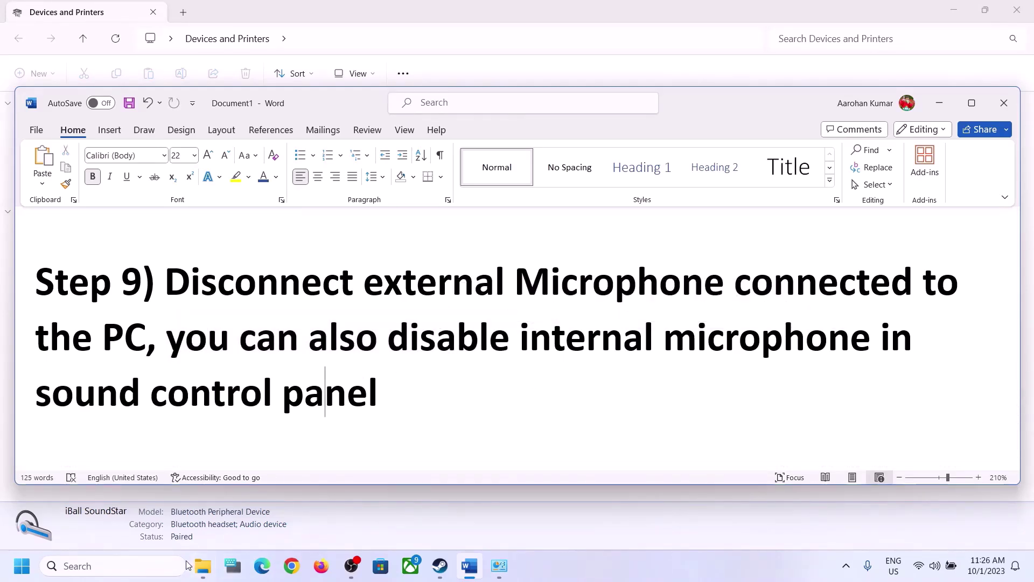
Step: Open the Sound settings from the Hardware and Sound category of Control Panel
click(158, 562)
text(control)
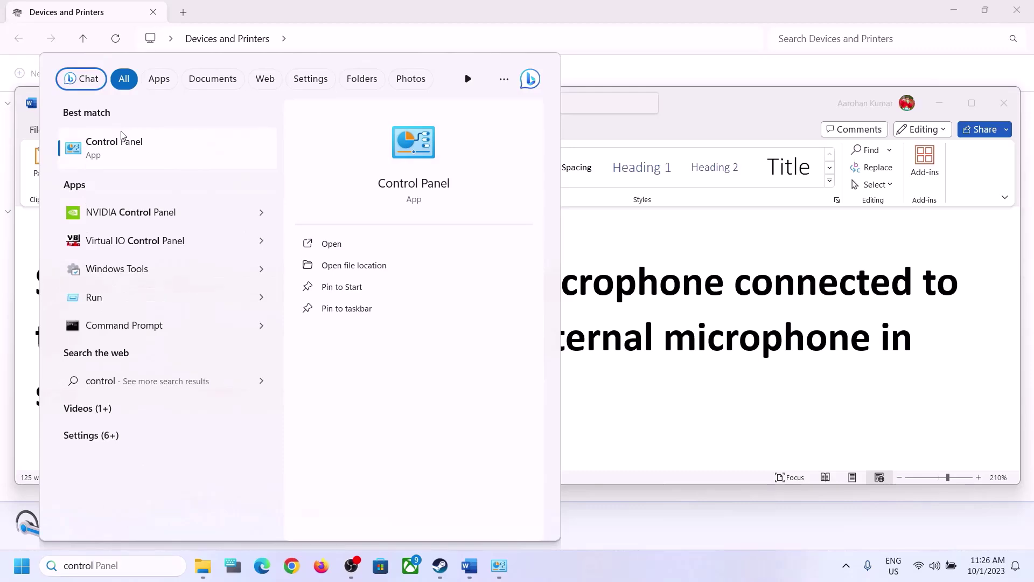
click(129, 147)
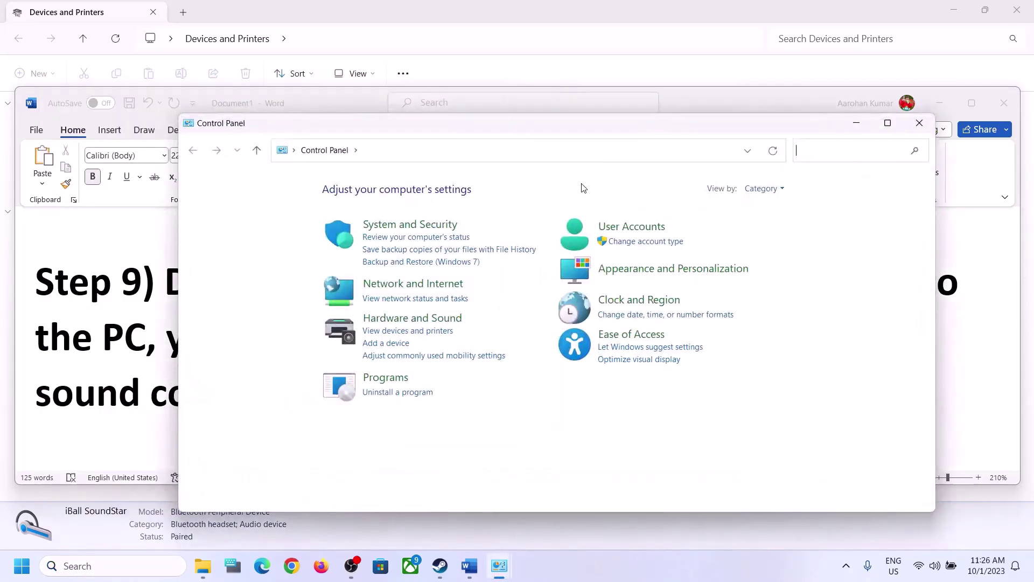
click(415, 318)
click(378, 272)
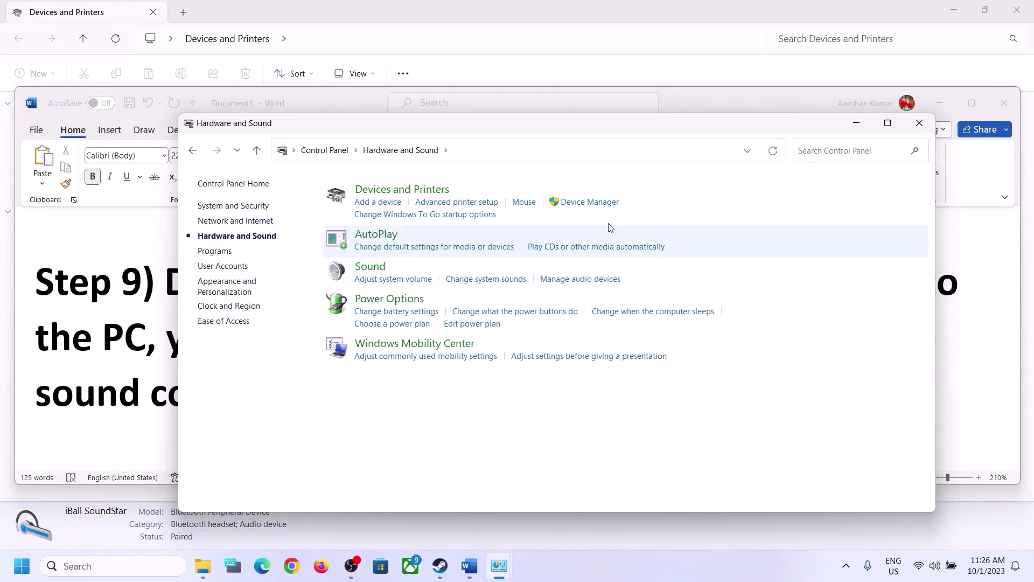
click(165, 254)
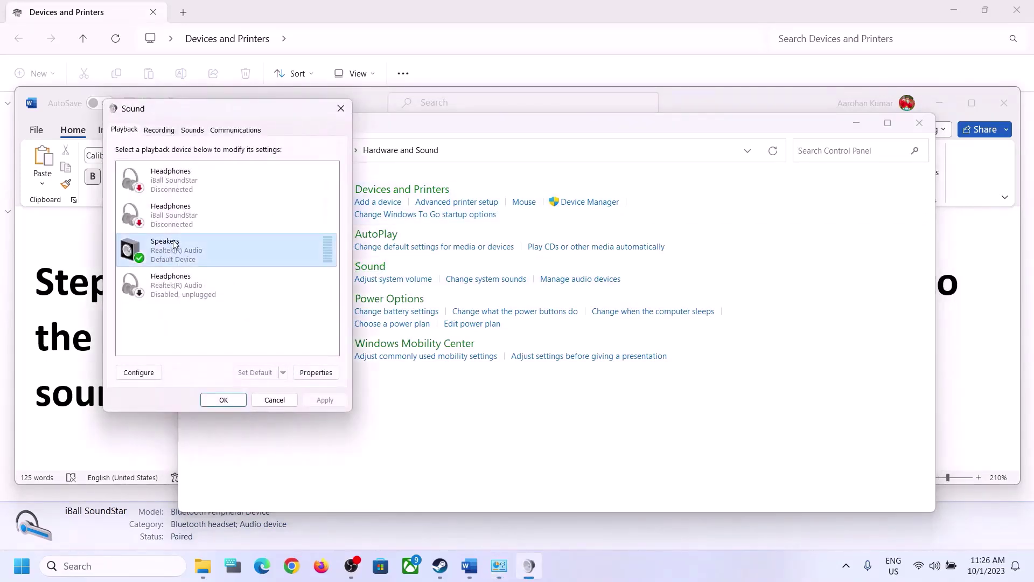
right_click(165, 254)
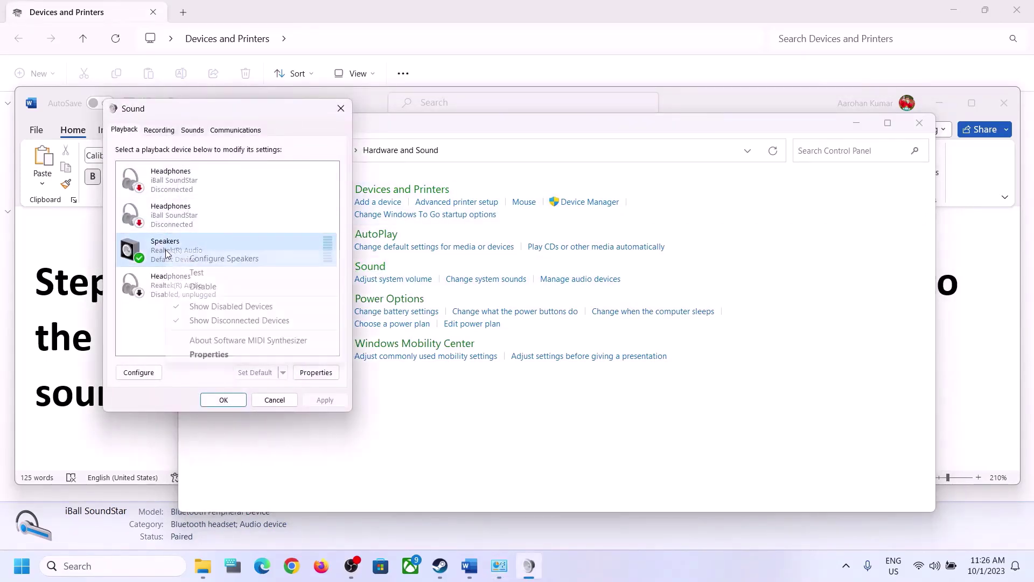
click(202, 353)
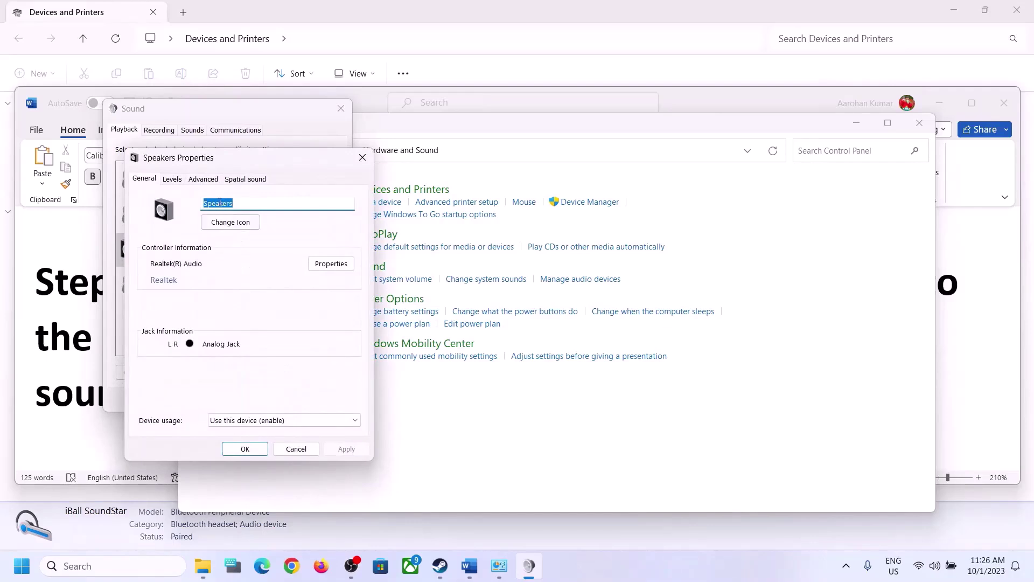
click(362, 158)
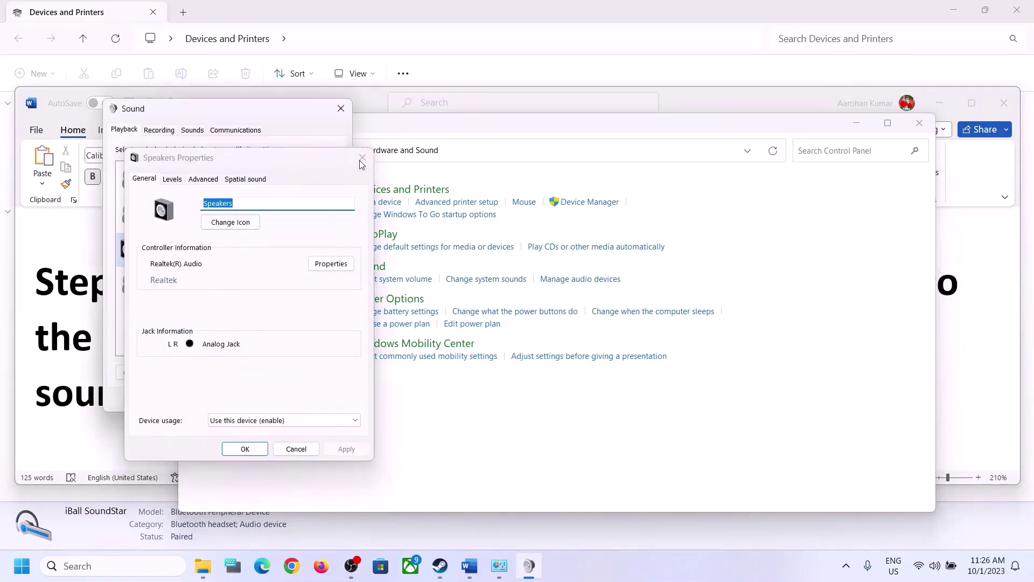
Step: Show the Disable option for the Microphone Array recording device and close the Sound settings without applying it
click(158, 130)
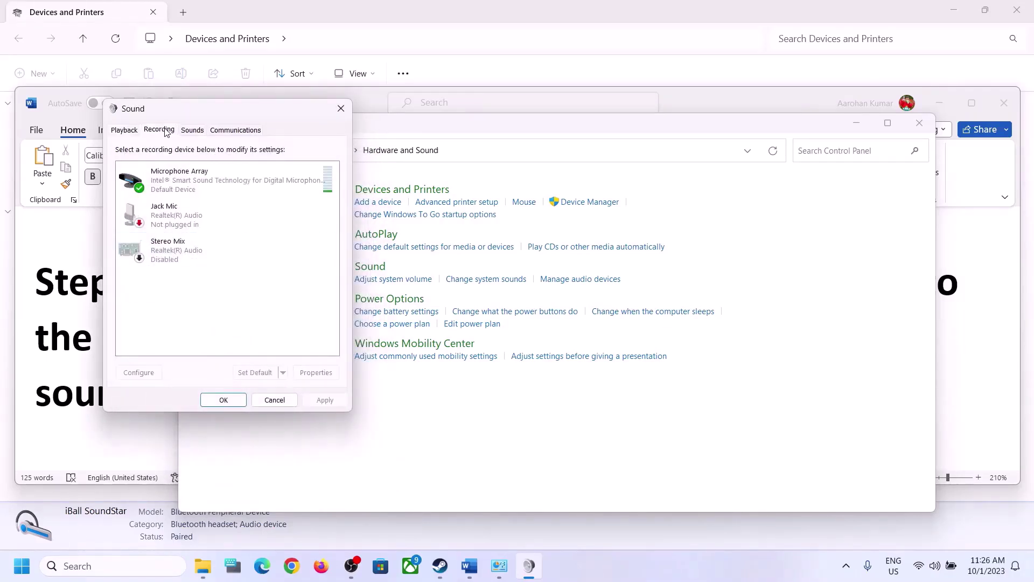
click(205, 183)
right_click(209, 185)
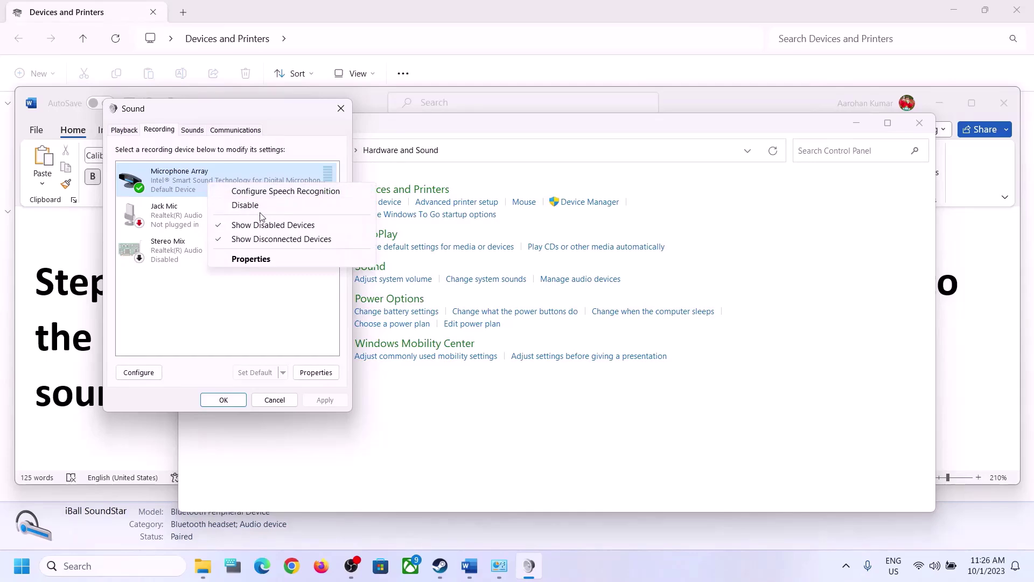
click(258, 318)
click(341, 109)
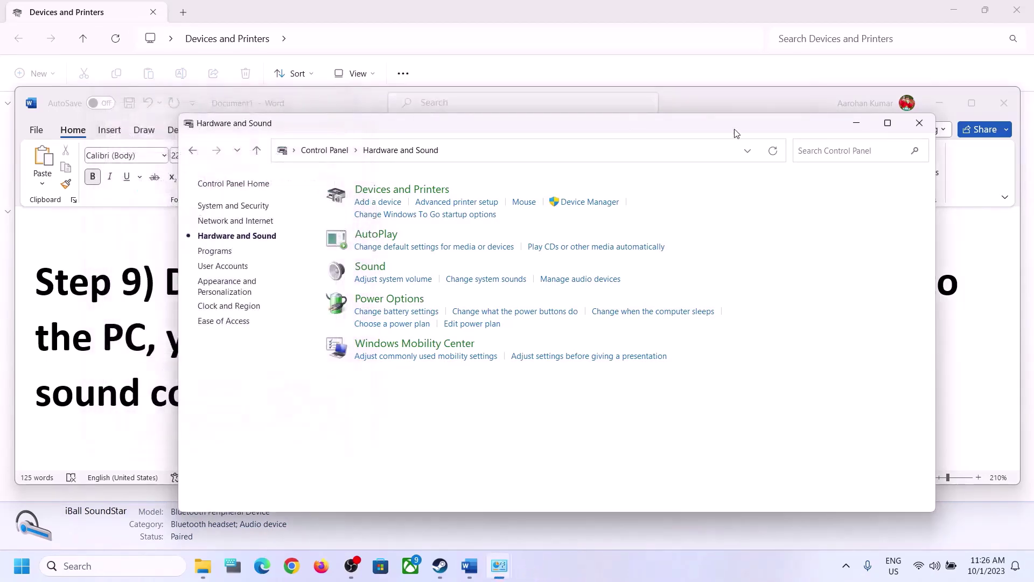
Step: Return to the Word document and read Step 10 about installing the audio driver
click(51, 404)
scroll(648, 364, down, 3)
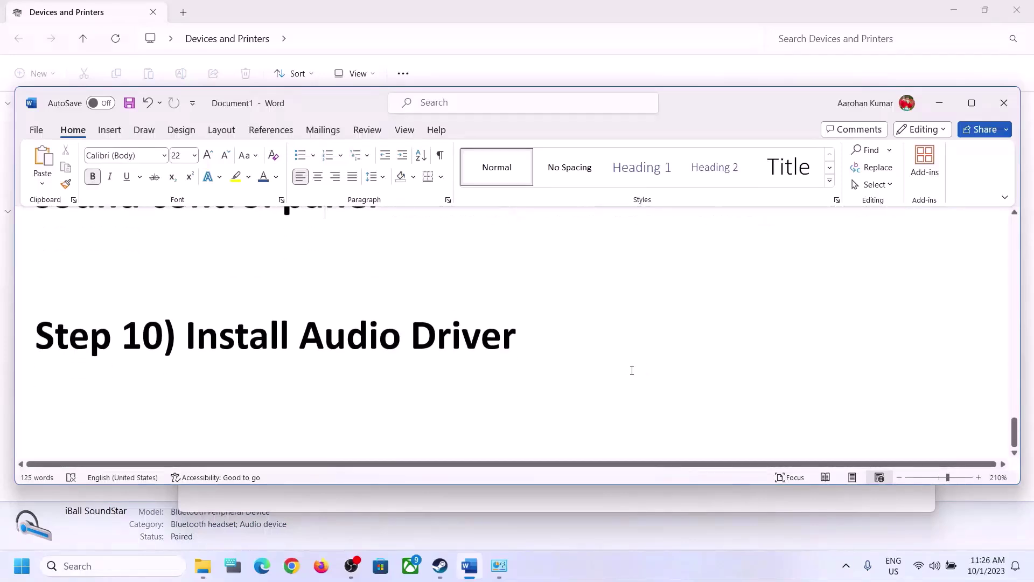
drag(249, 345, 661, 348)
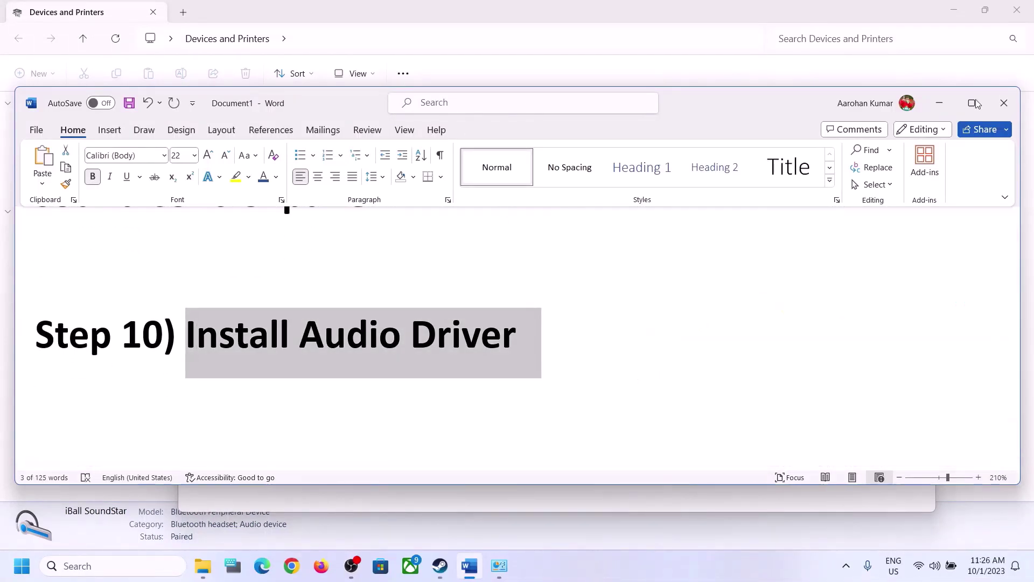
Step: Minimize Word, open Device Manager and list the devices under Sound, video and game controllers
click(939, 103)
right_click(30, 574)
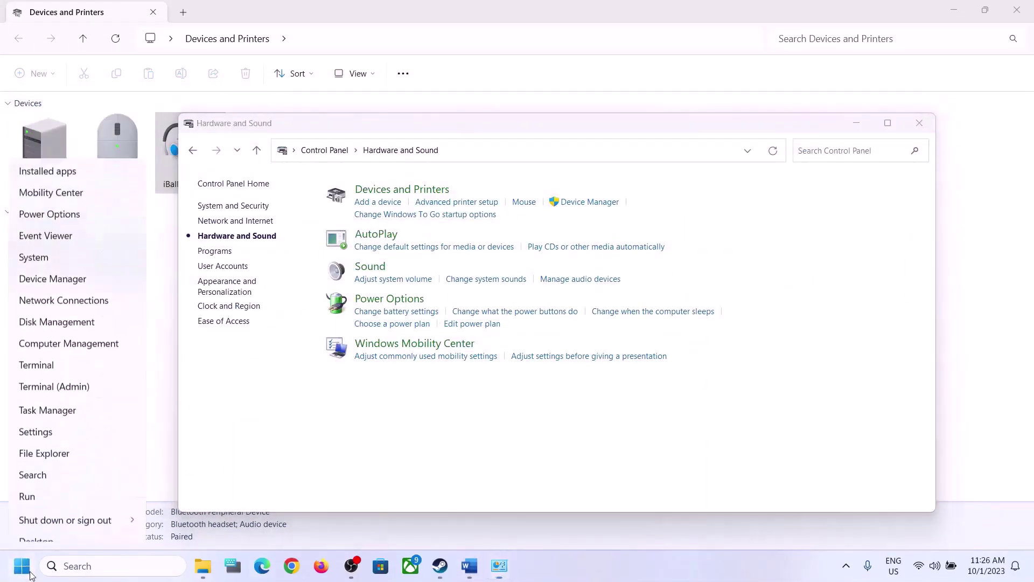
click(40, 274)
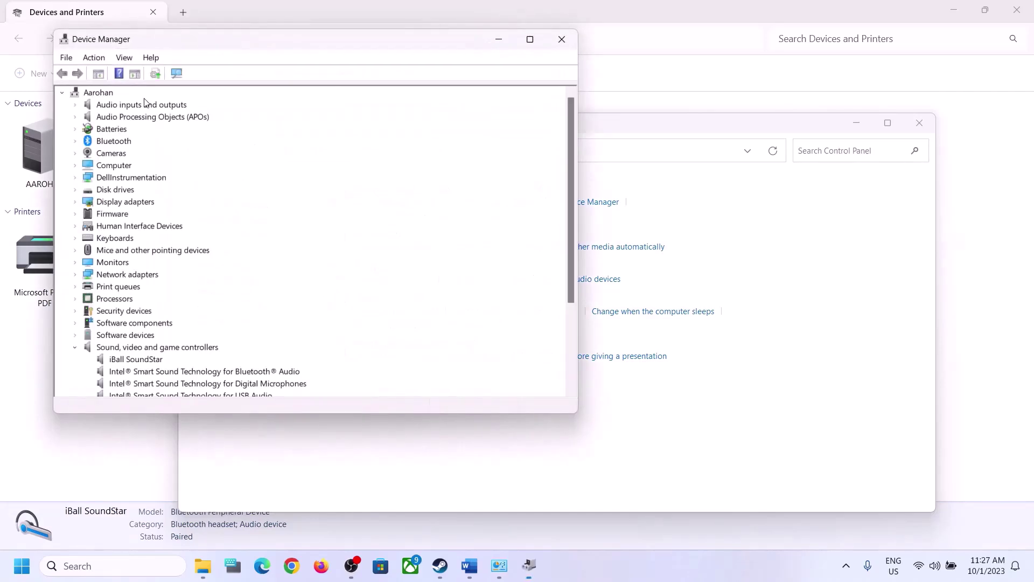
click(76, 348)
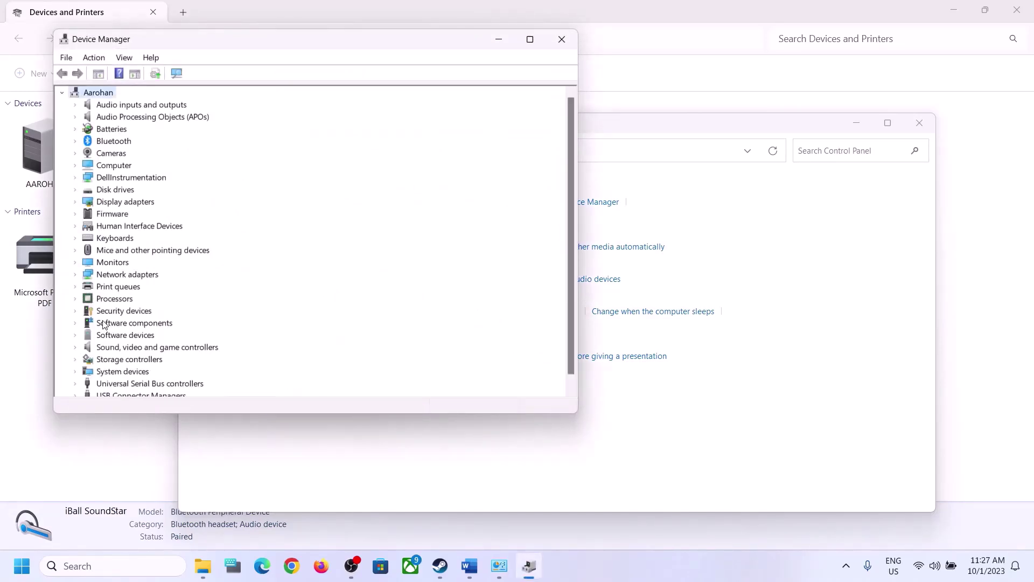
scroll(86, 334, down, 1)
click(76, 336)
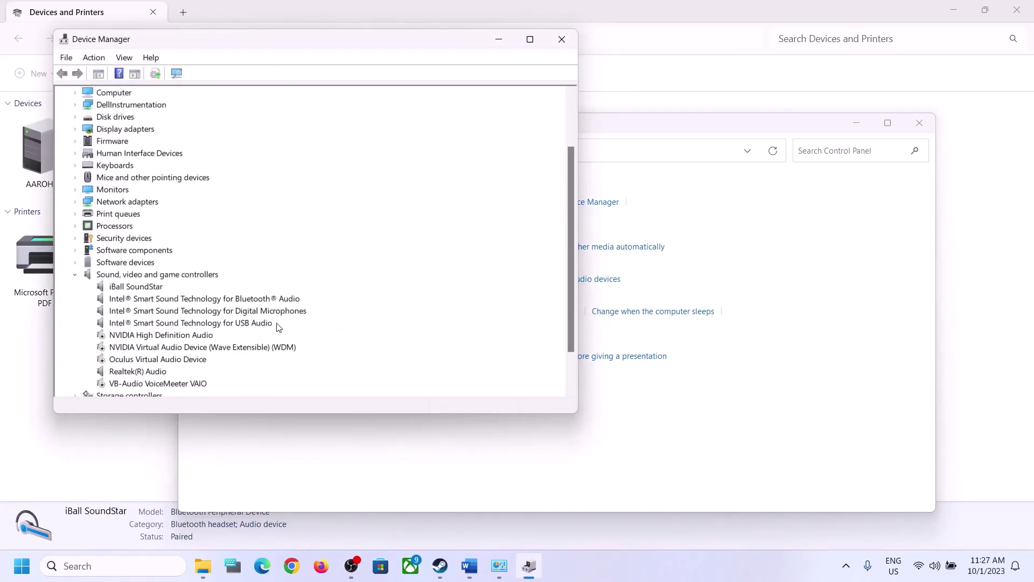
scroll(271, 329, down, 2)
Step: Search automatically for a Realtek(R) Audio driver update, continue to Windows Update, and close the update settings
click(136, 323)
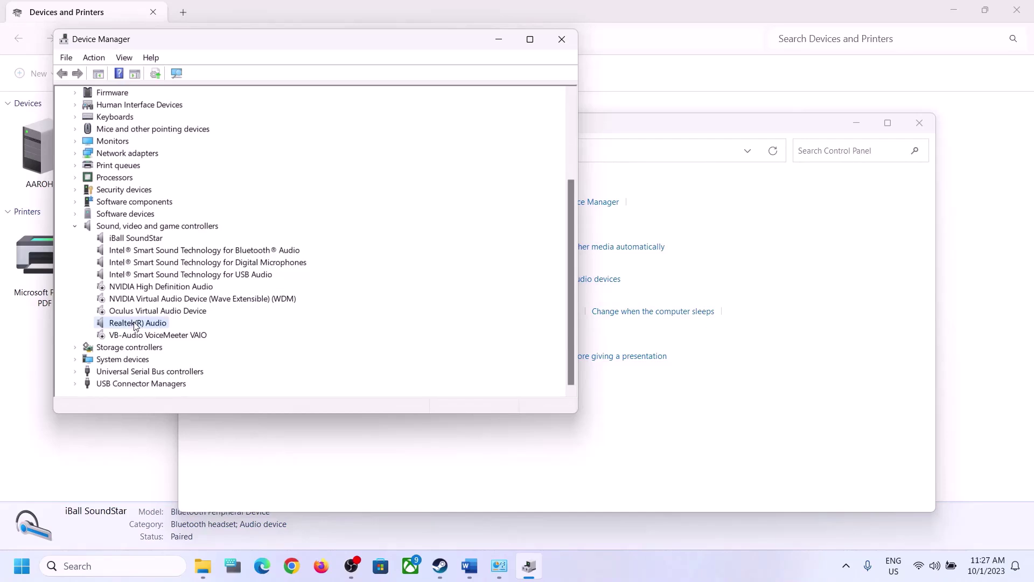
right_click(139, 326)
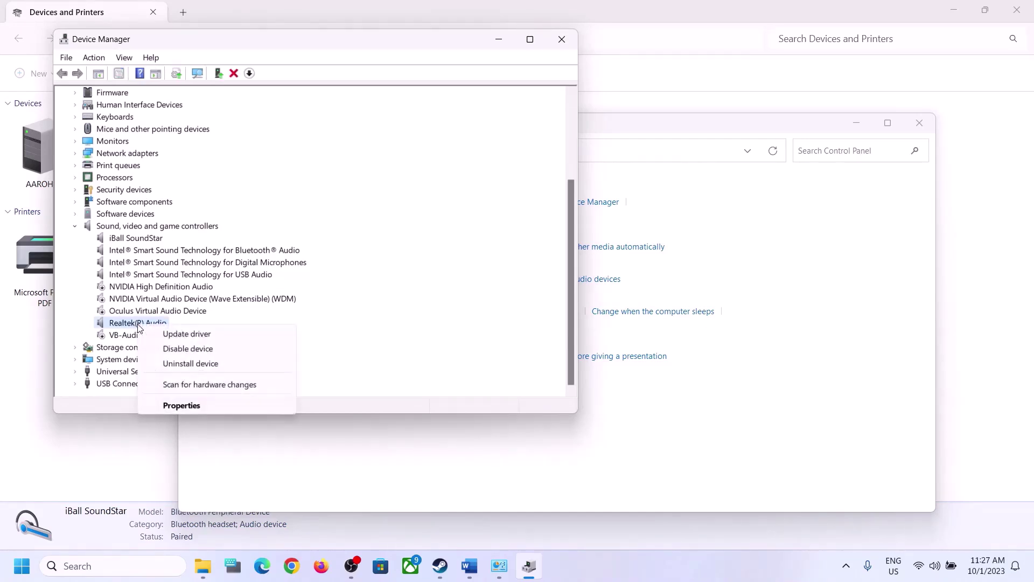
click(193, 336)
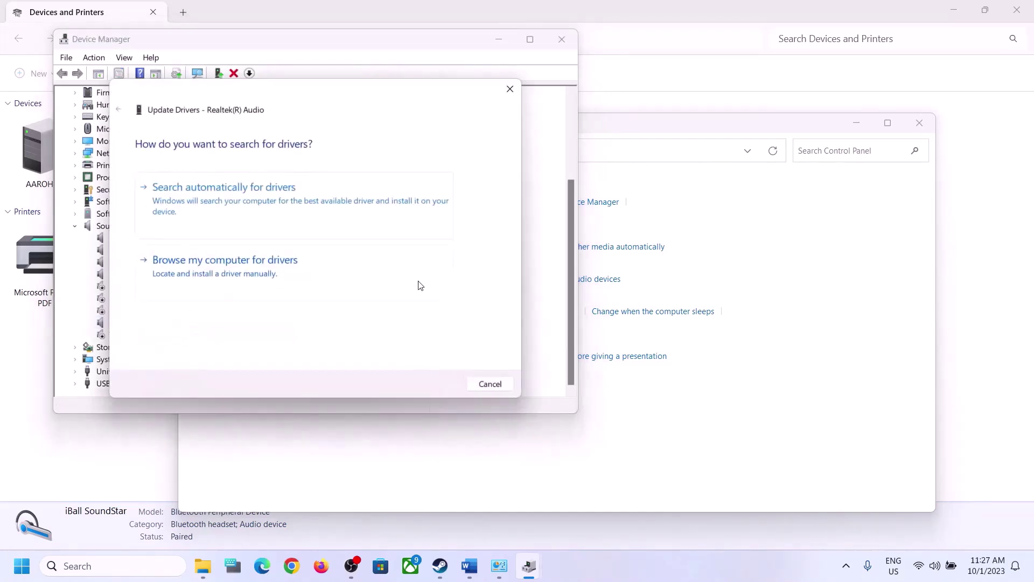
click(265, 202)
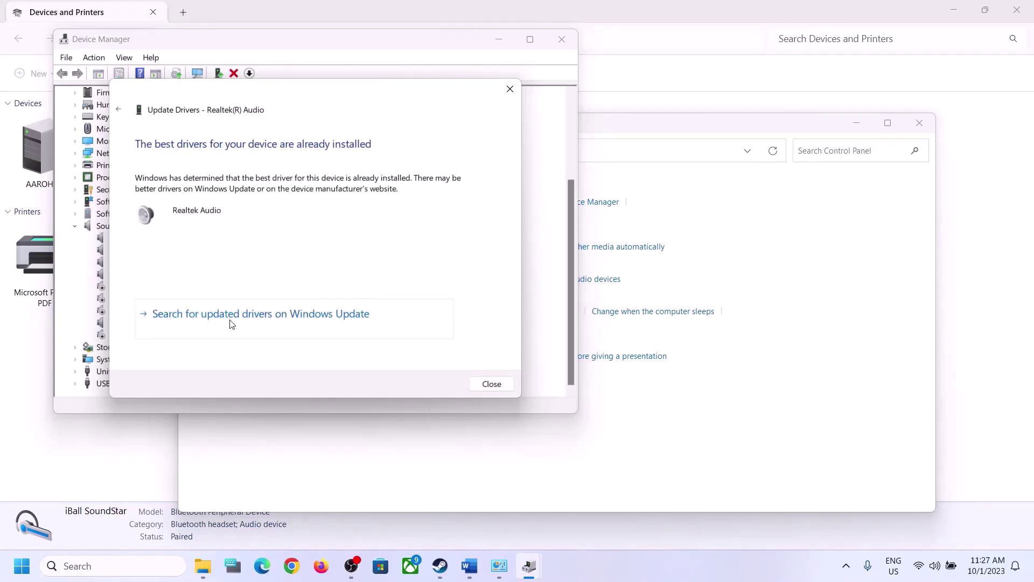
click(230, 322)
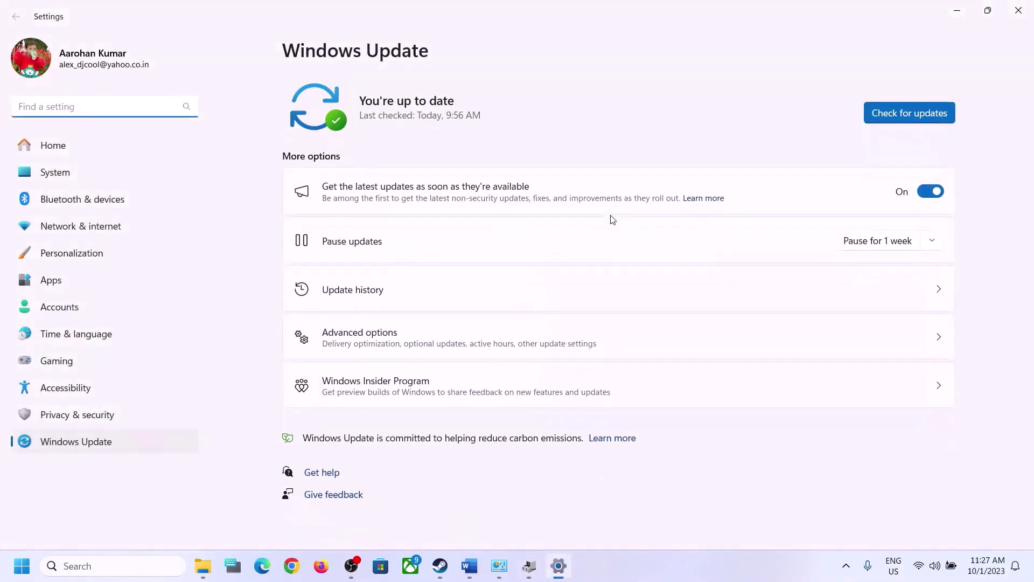
click(1018, 12)
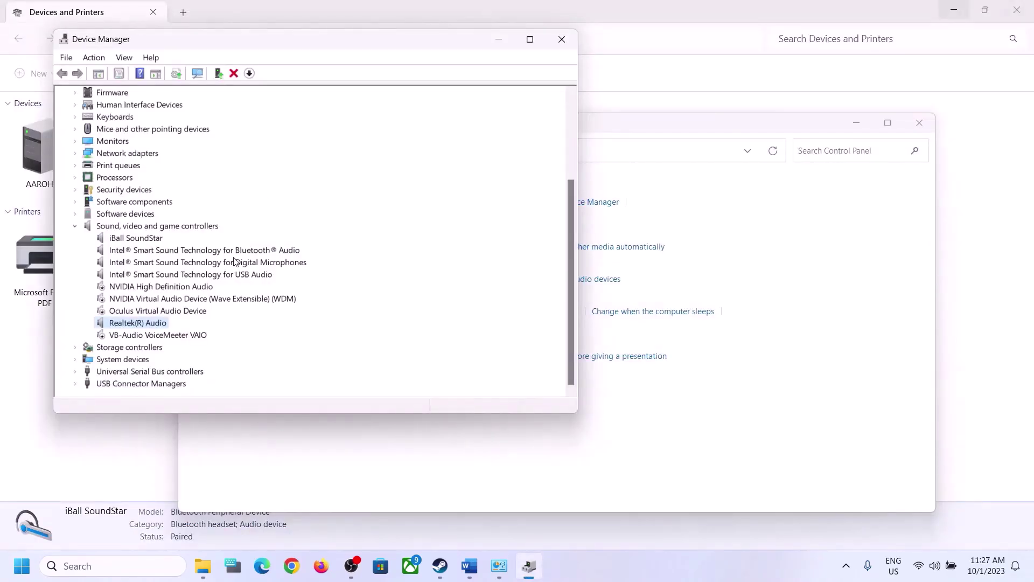
Step: Start a manual driver update for Realtek(R) Audio and list the compatible drivers available on the computer
right_click(141, 326)
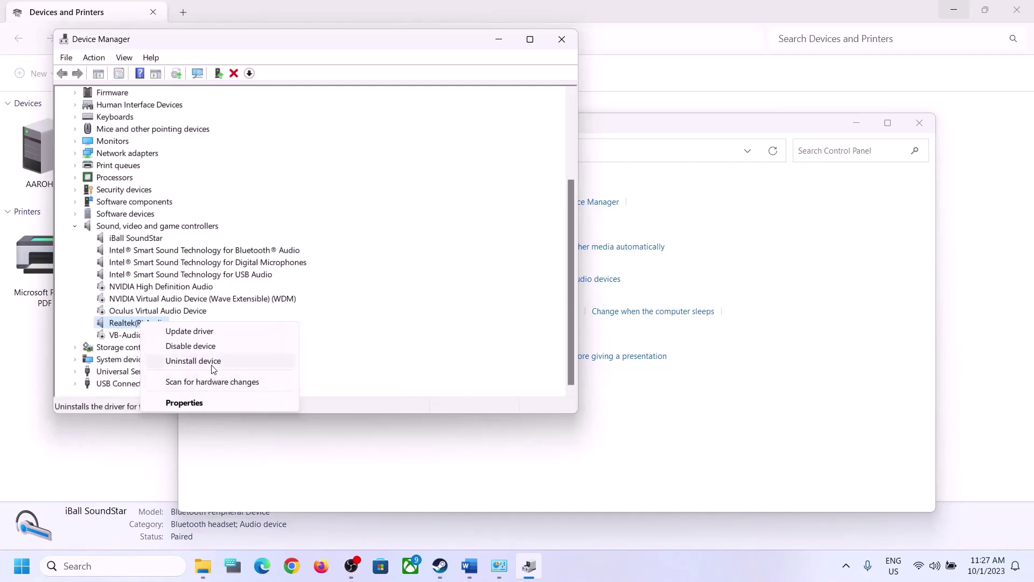
click(189, 331)
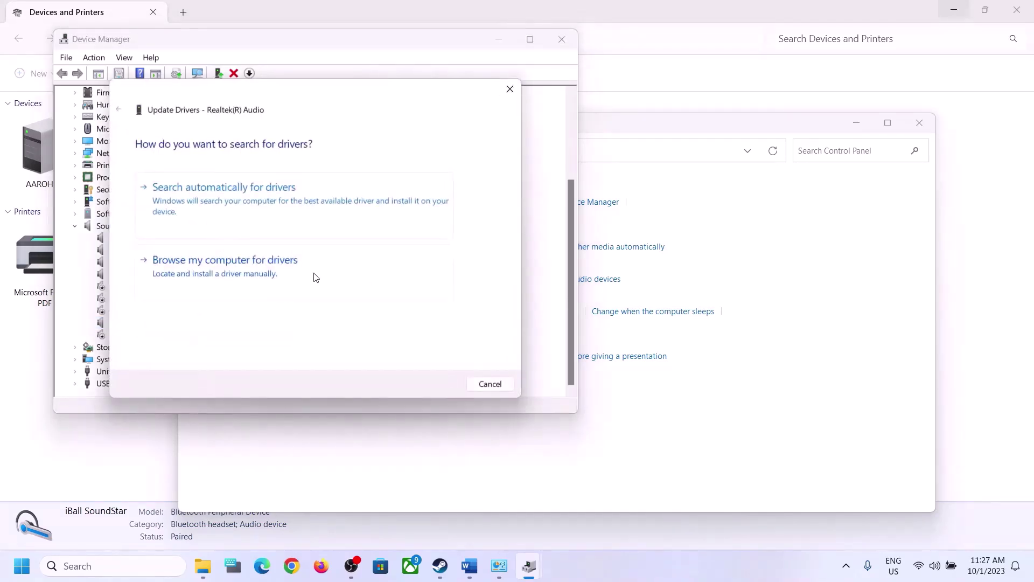
click(285, 276)
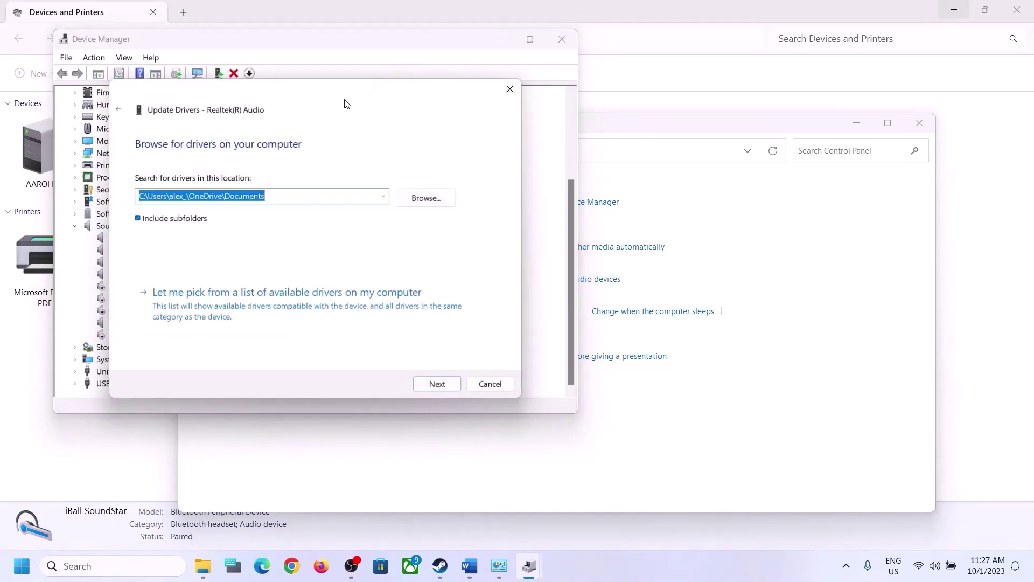
drag(346, 102, 582, 93)
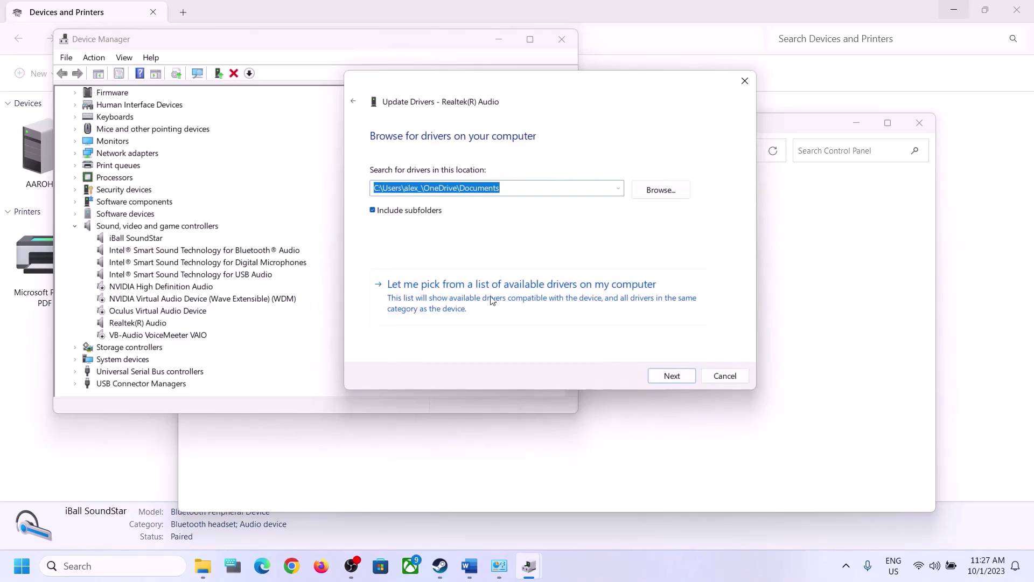
click(563, 303)
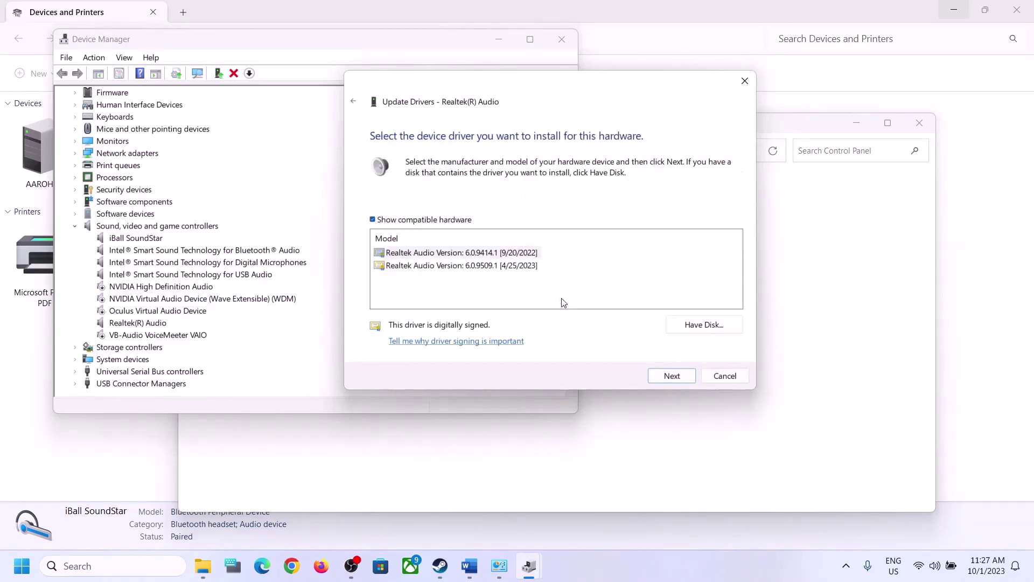
Step: Select the Realtek Audio driver version 6.0.9509.1 [4/25/2023] and cancel the driver update
click(606, 559)
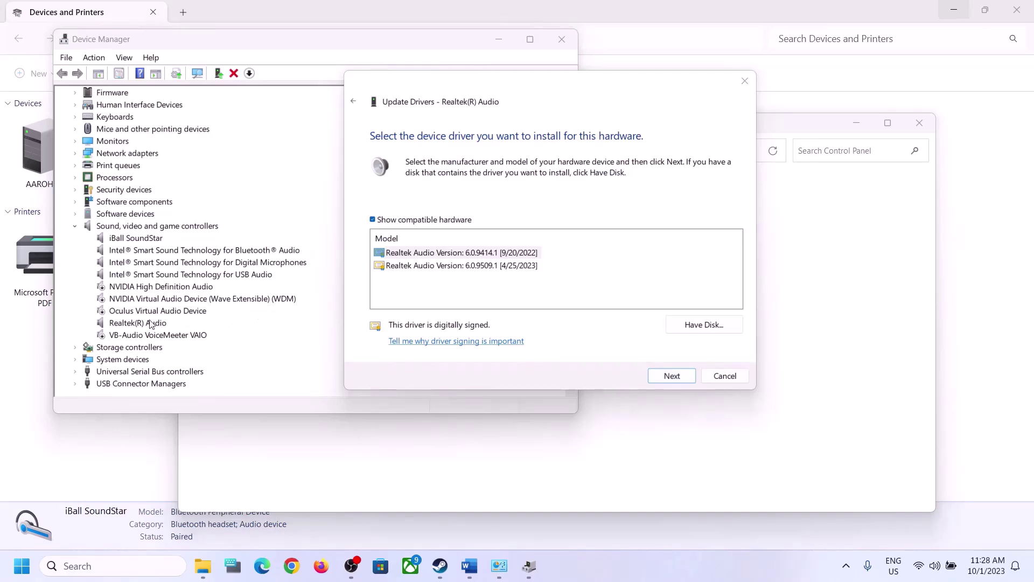
click(455, 266)
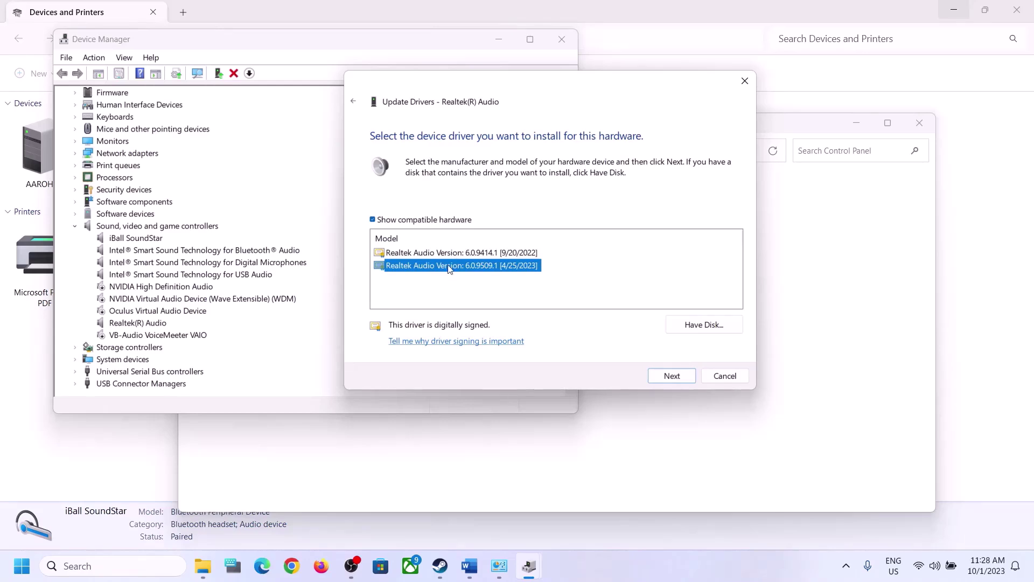
click(721, 375)
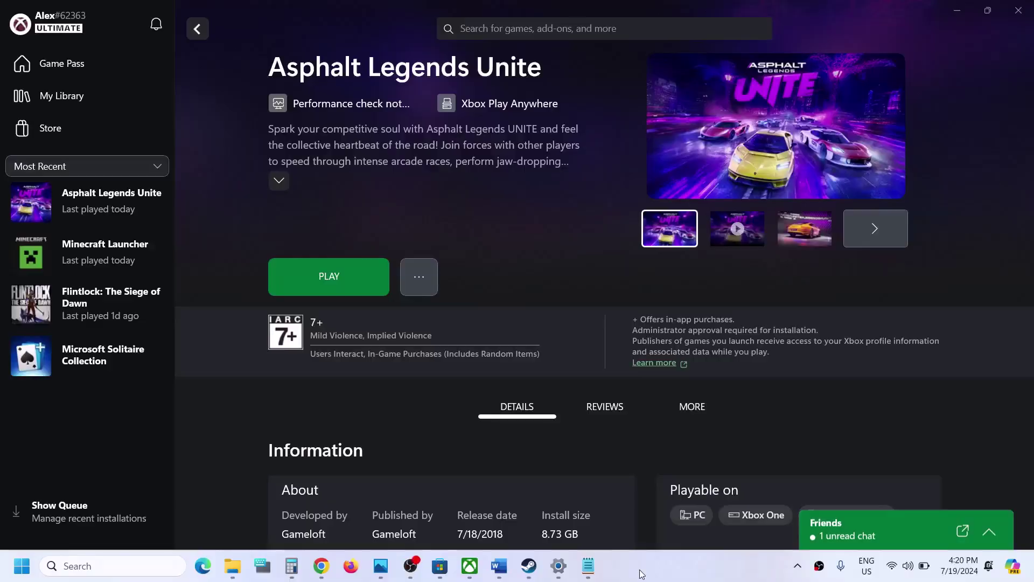
Step: Switch to the Asphalt Legends Unite page in Microsoft Store and to the game's library page in Steam
click(440, 566)
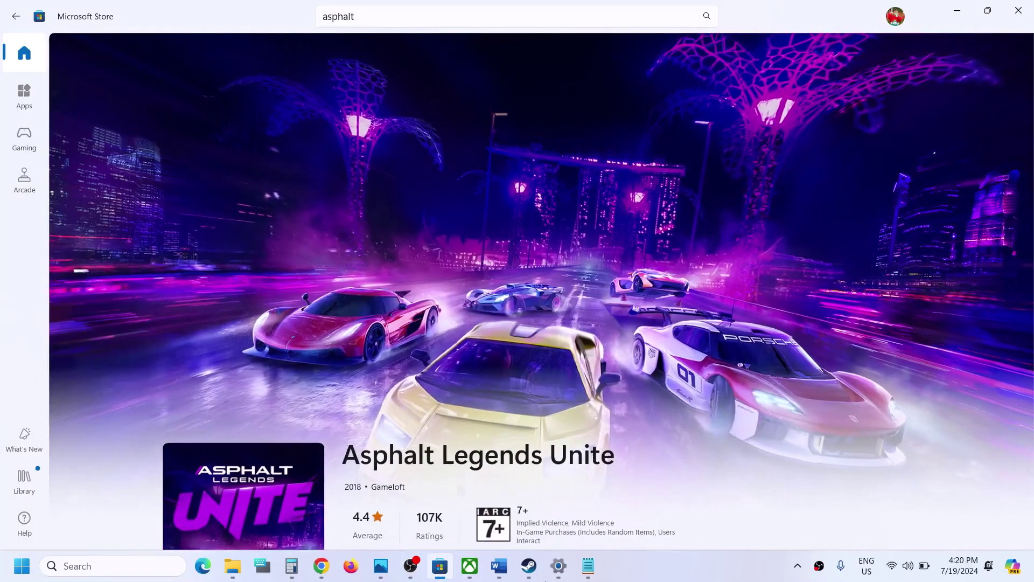
click(536, 564)
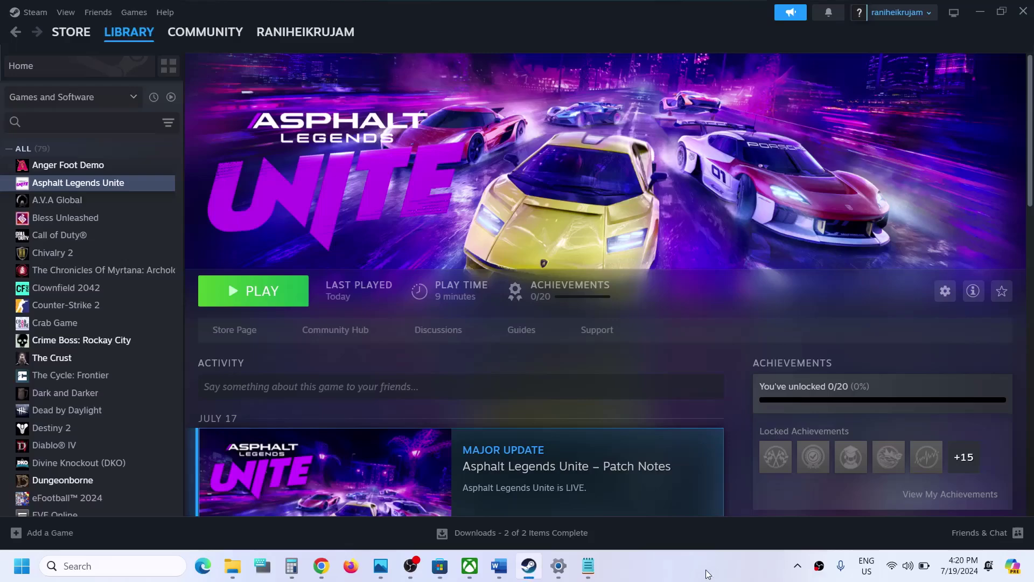